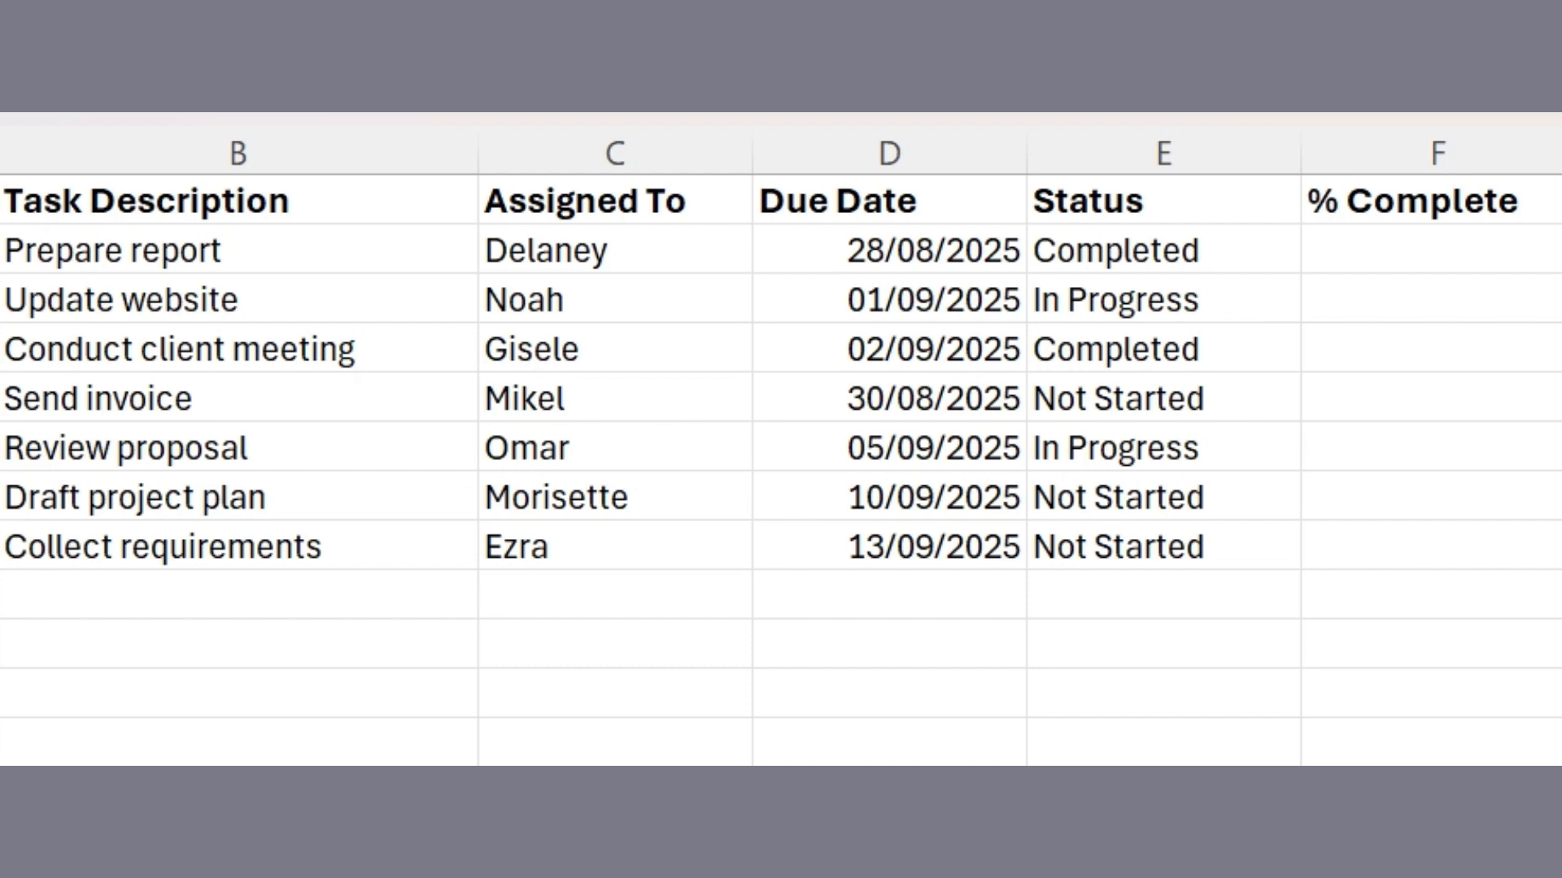
# Select the whole Status column and open its data validation settings
pyautogui.click(1114, 148)
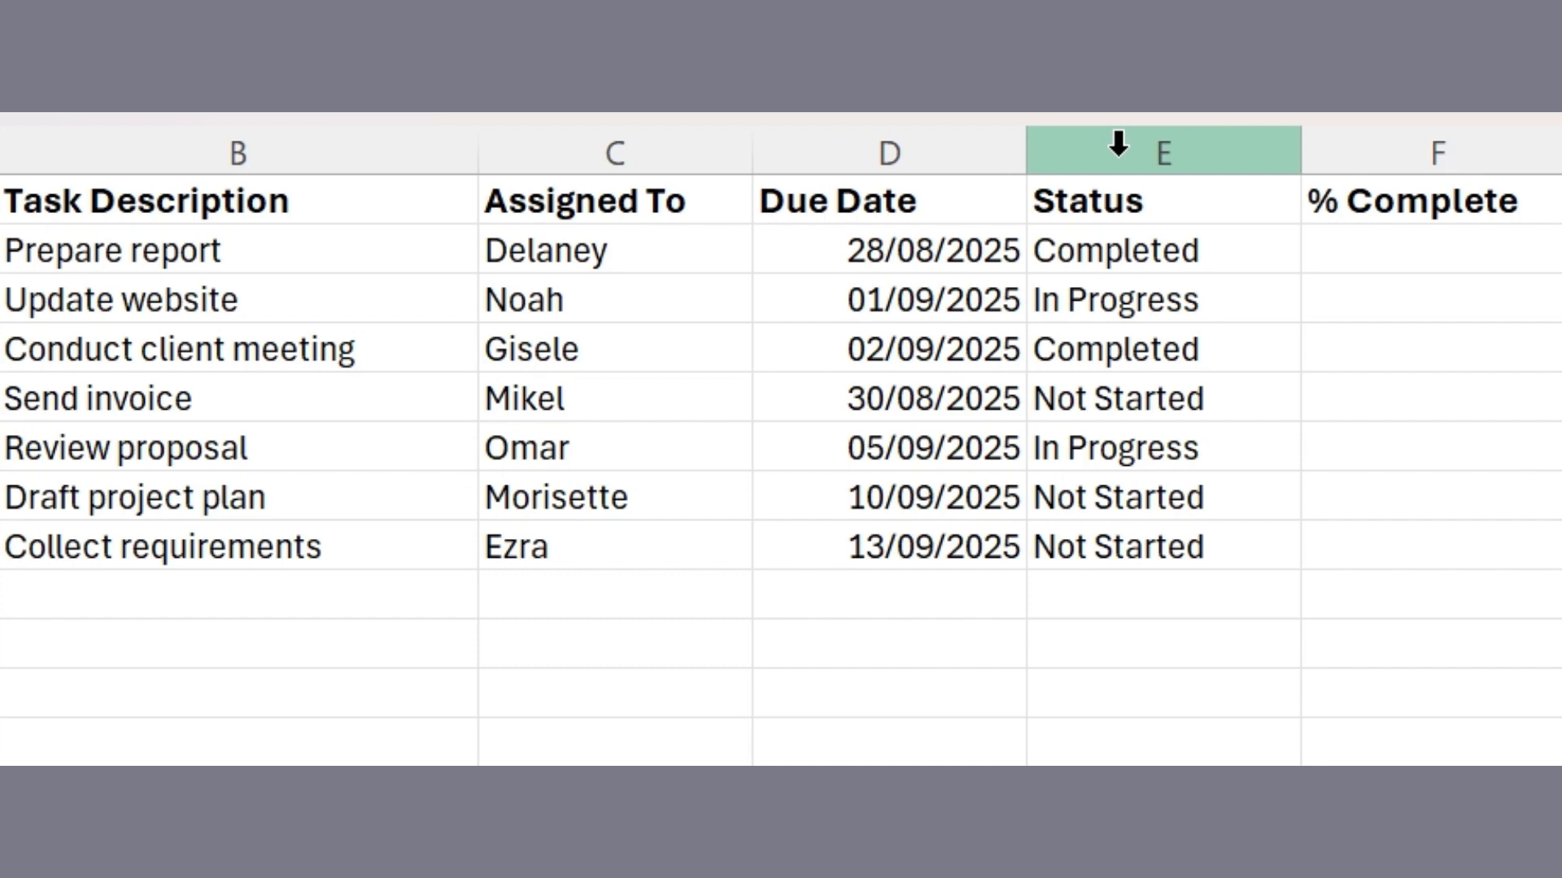
pyautogui.click(1279, 258)
pyautogui.click(1317, 255)
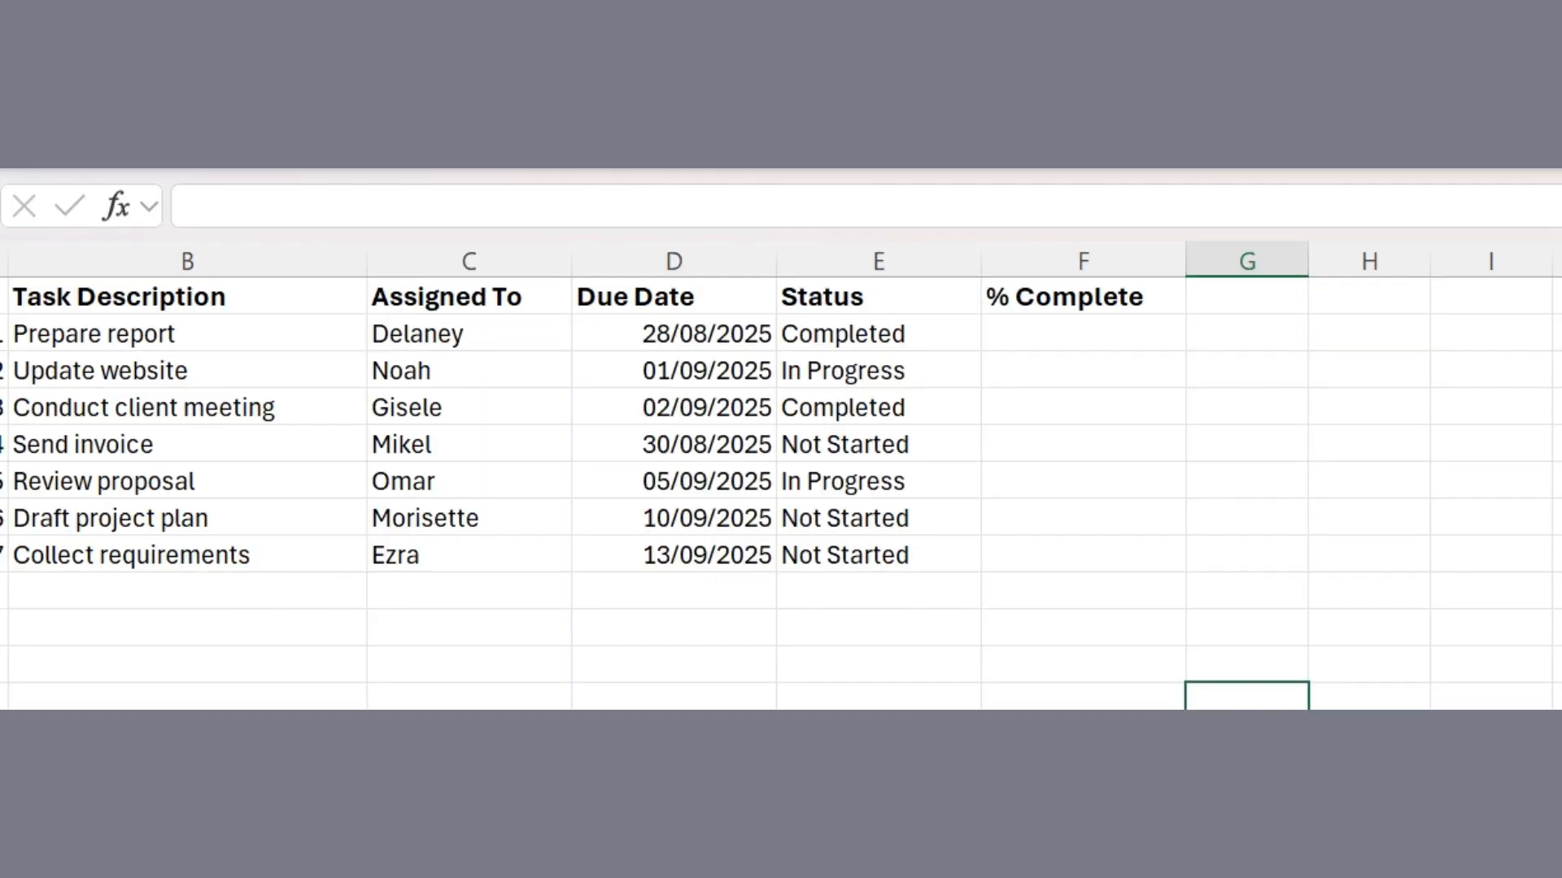
# Begin a SWITCH formula in F2 that evaluates E2 and returns 0 for "Not Started"
pyautogui.click(1131, 248)
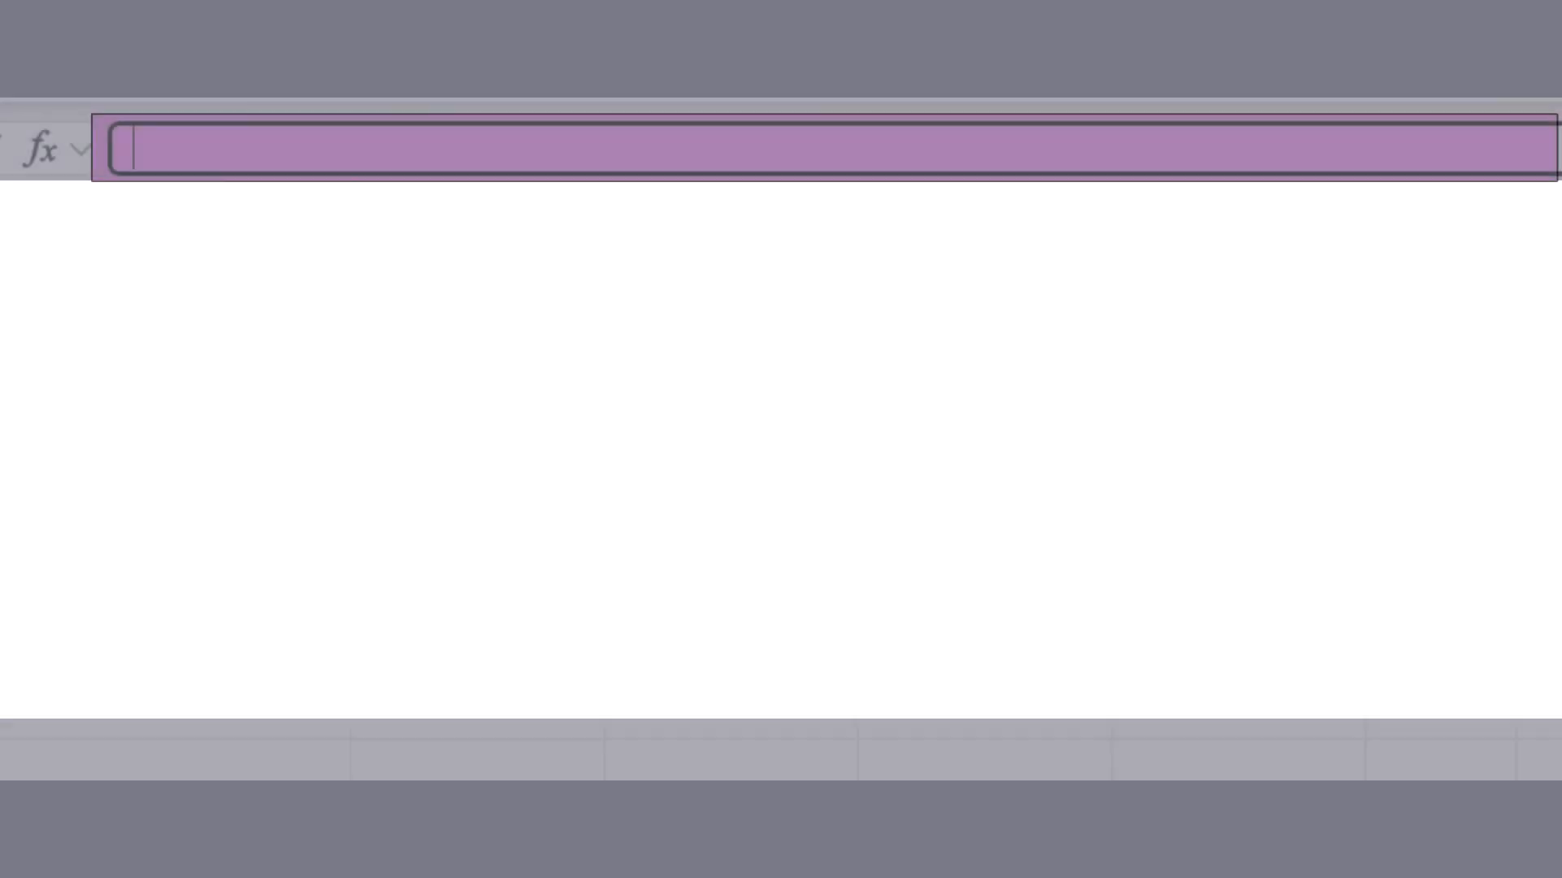
pyautogui.write('=')
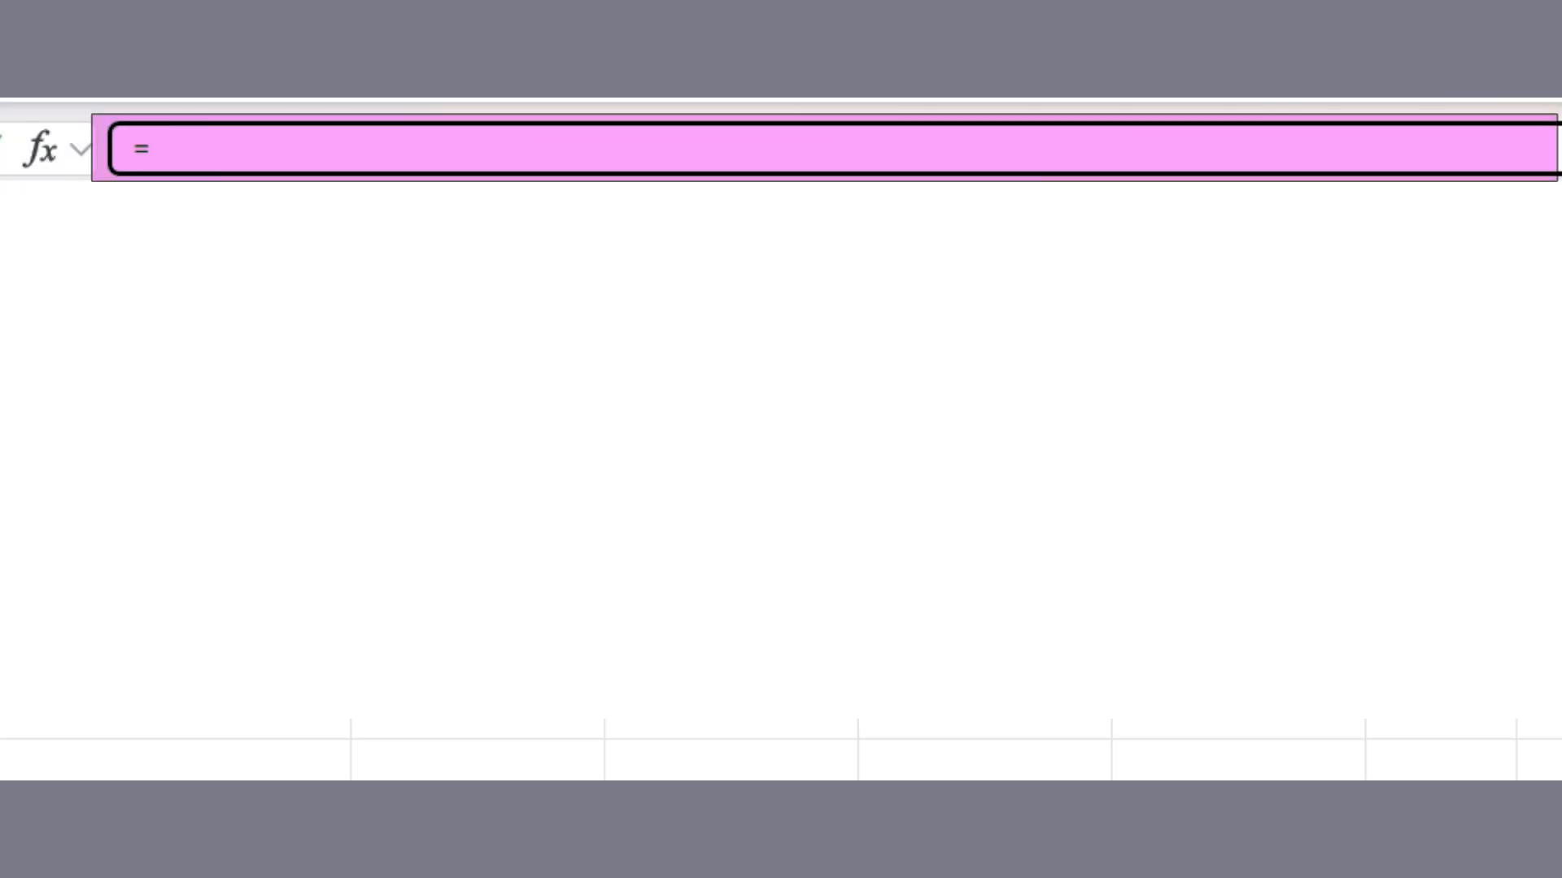
pyautogui.write('SWI')
pyautogui.press('Tab')
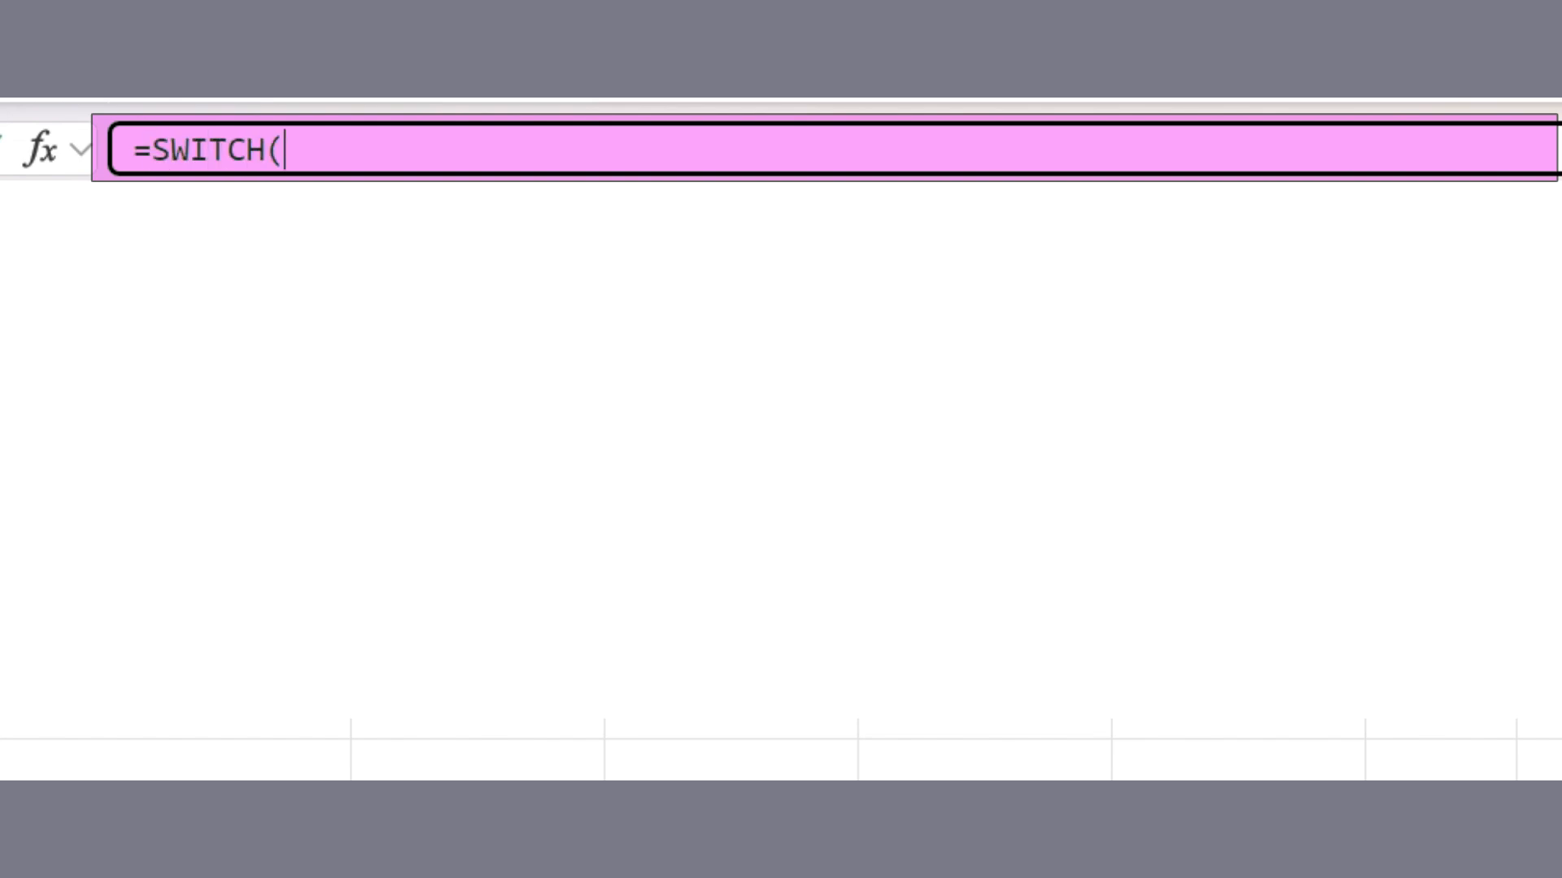
pyautogui.write('E2,')
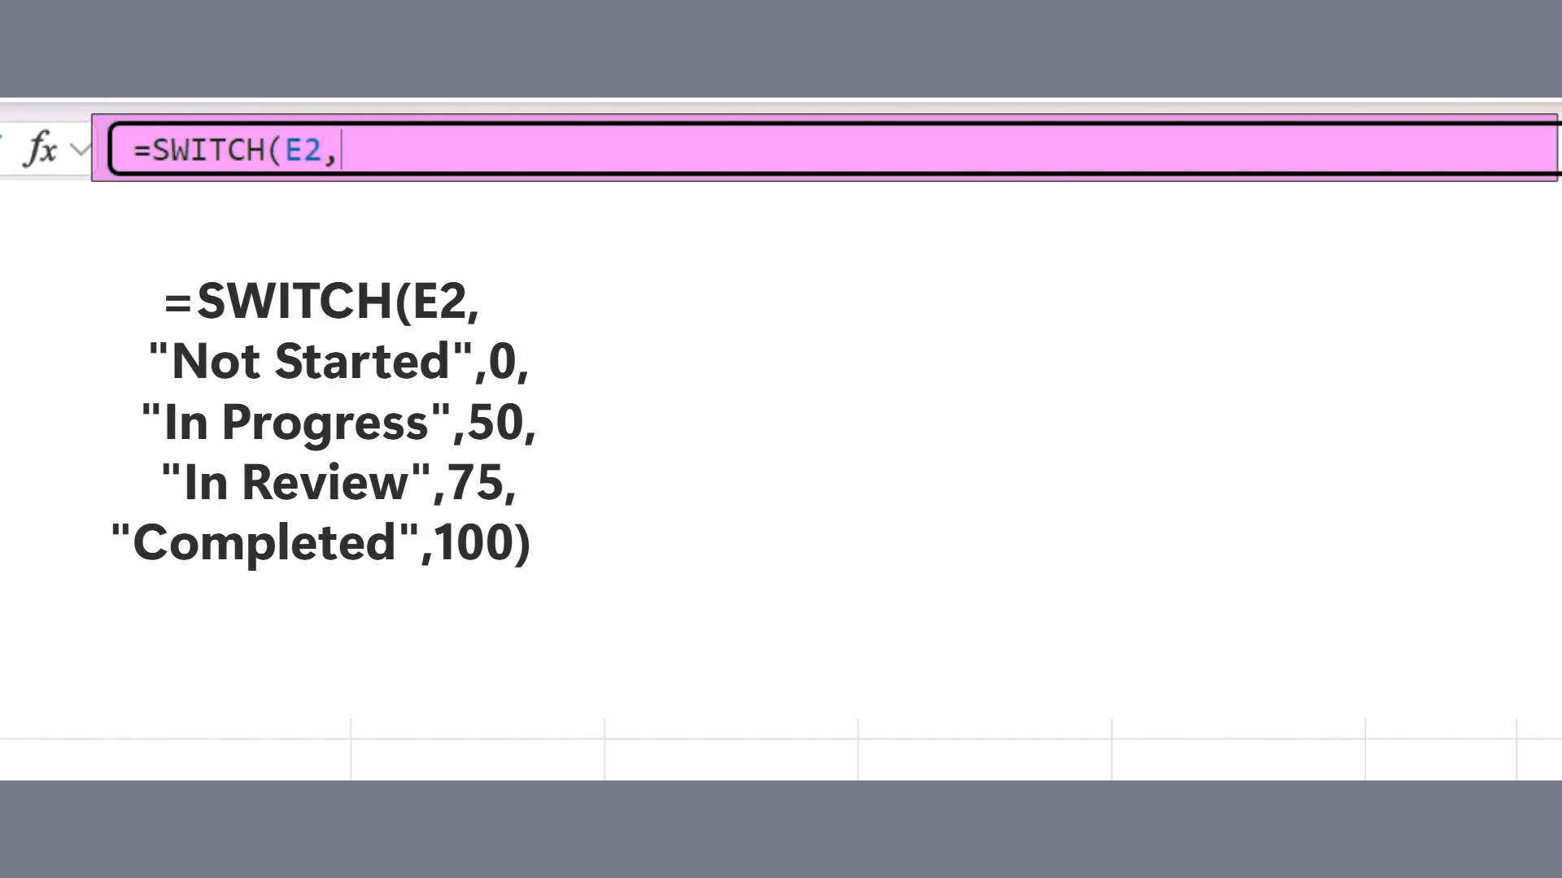
pyautogui.write('"No')
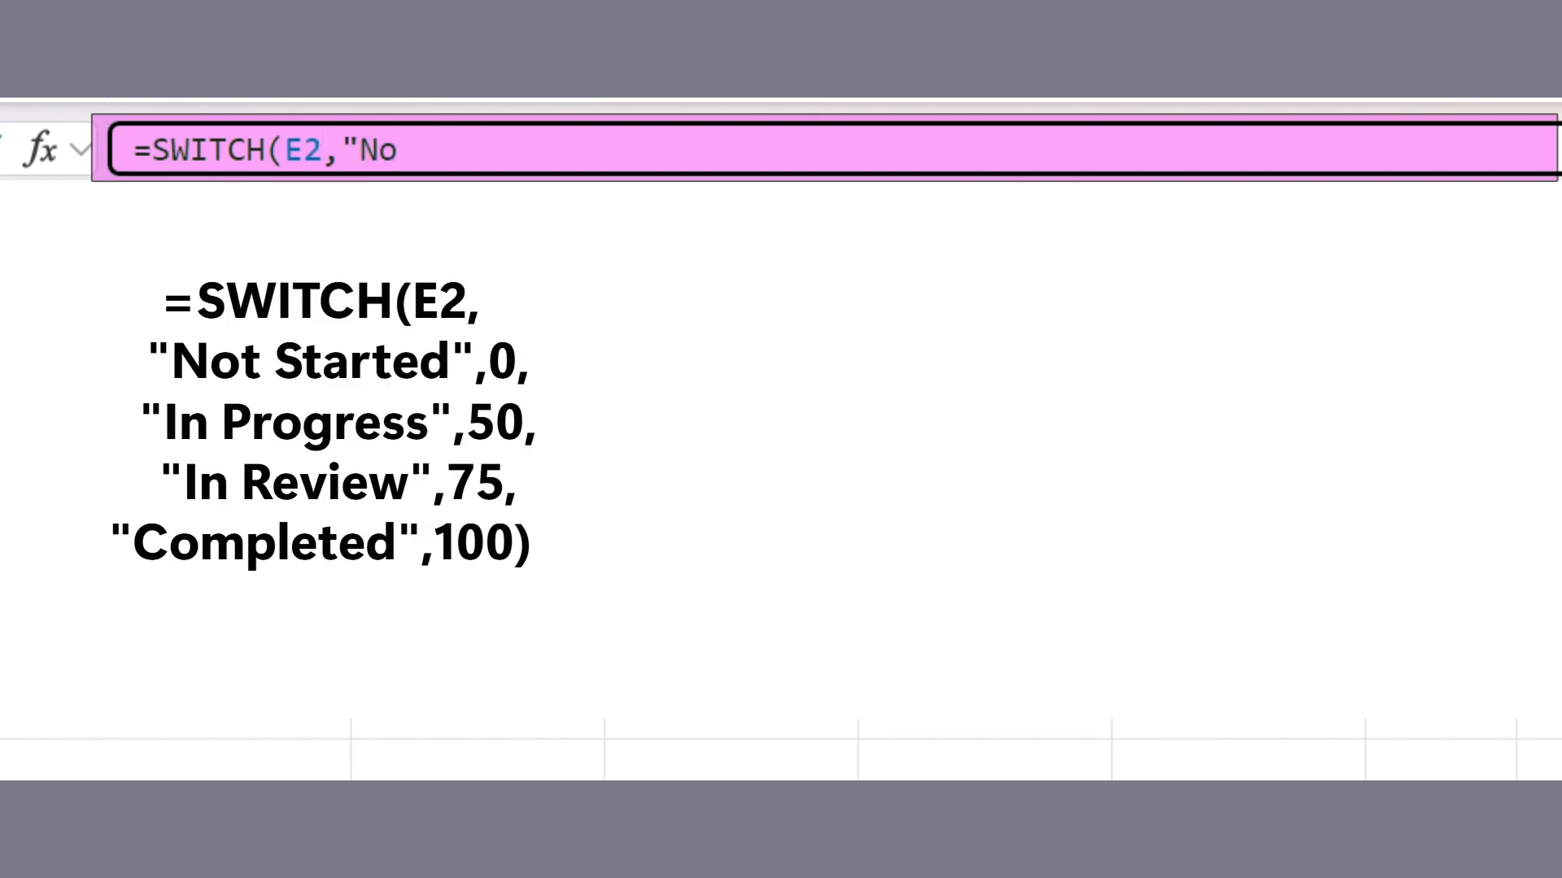
pyautogui.write('t Started"')
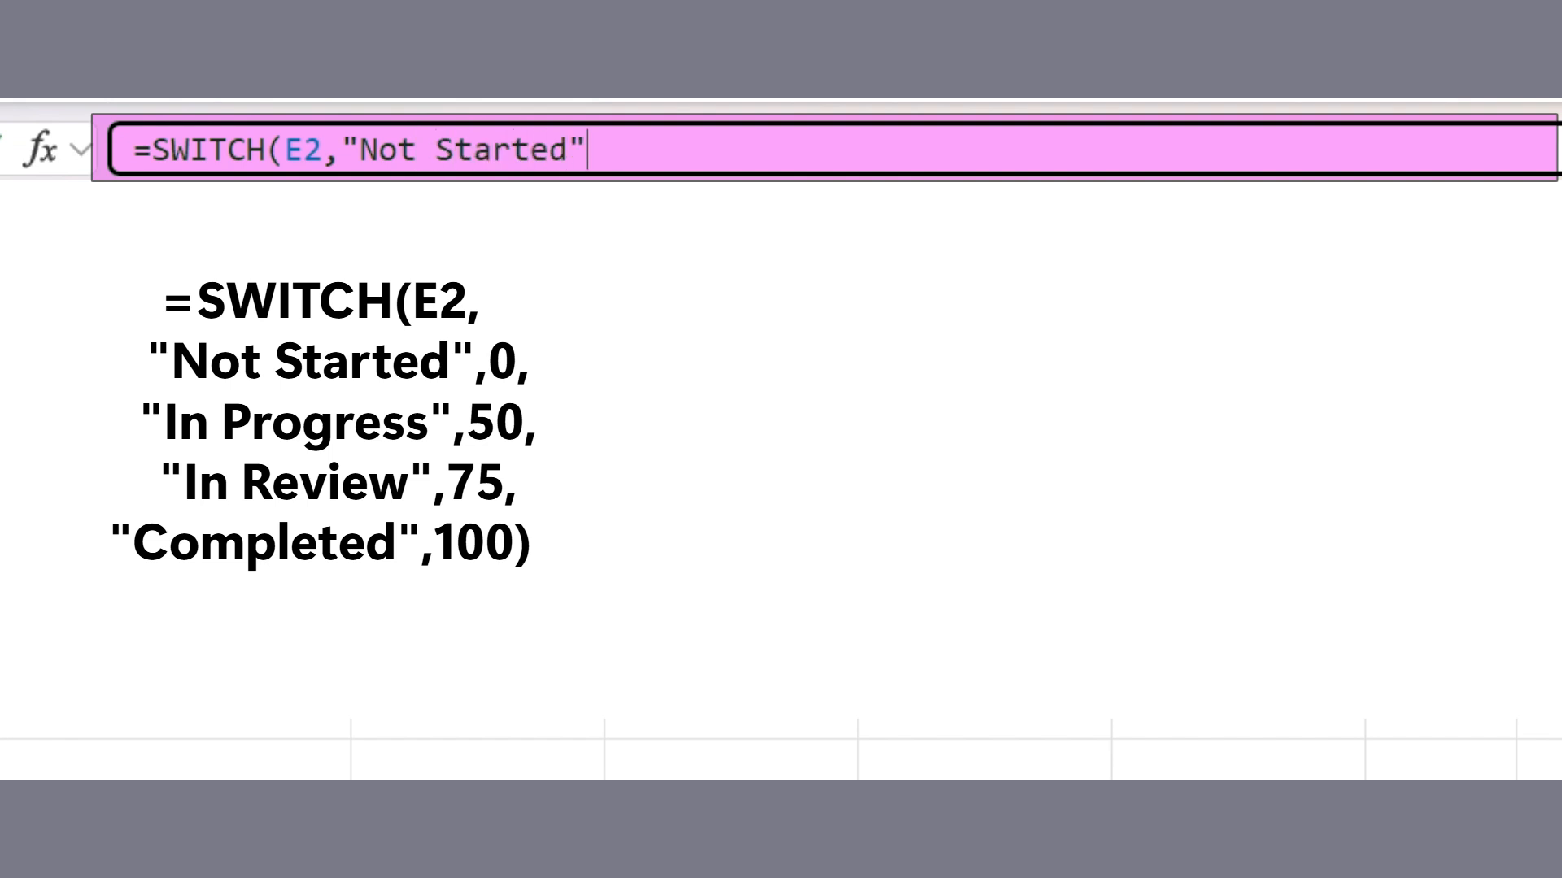
pyautogui.write(',')
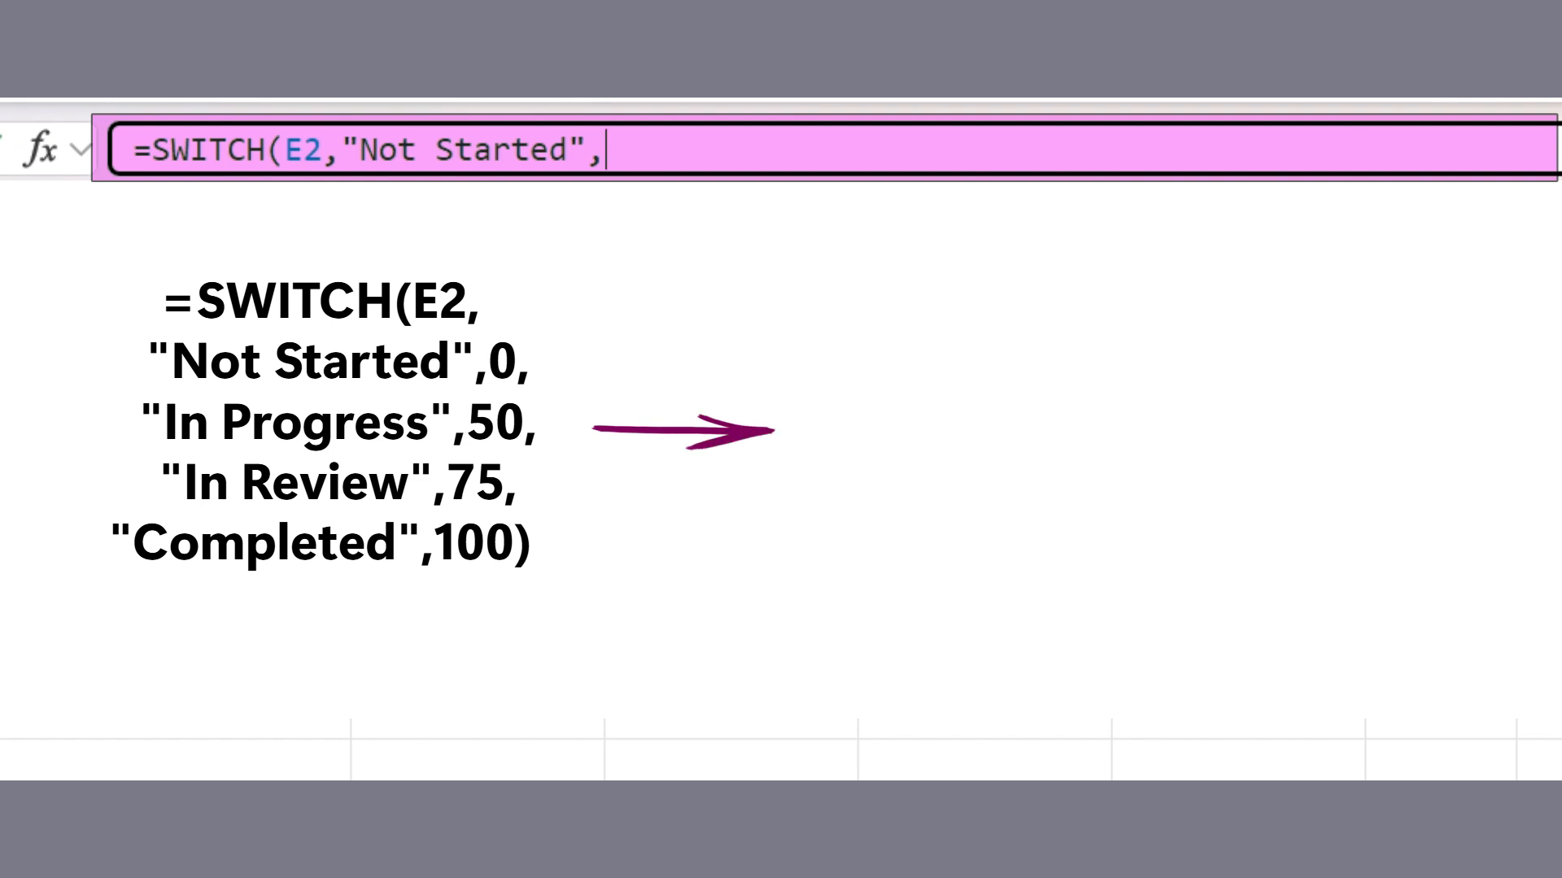
pyautogui.write('0,')
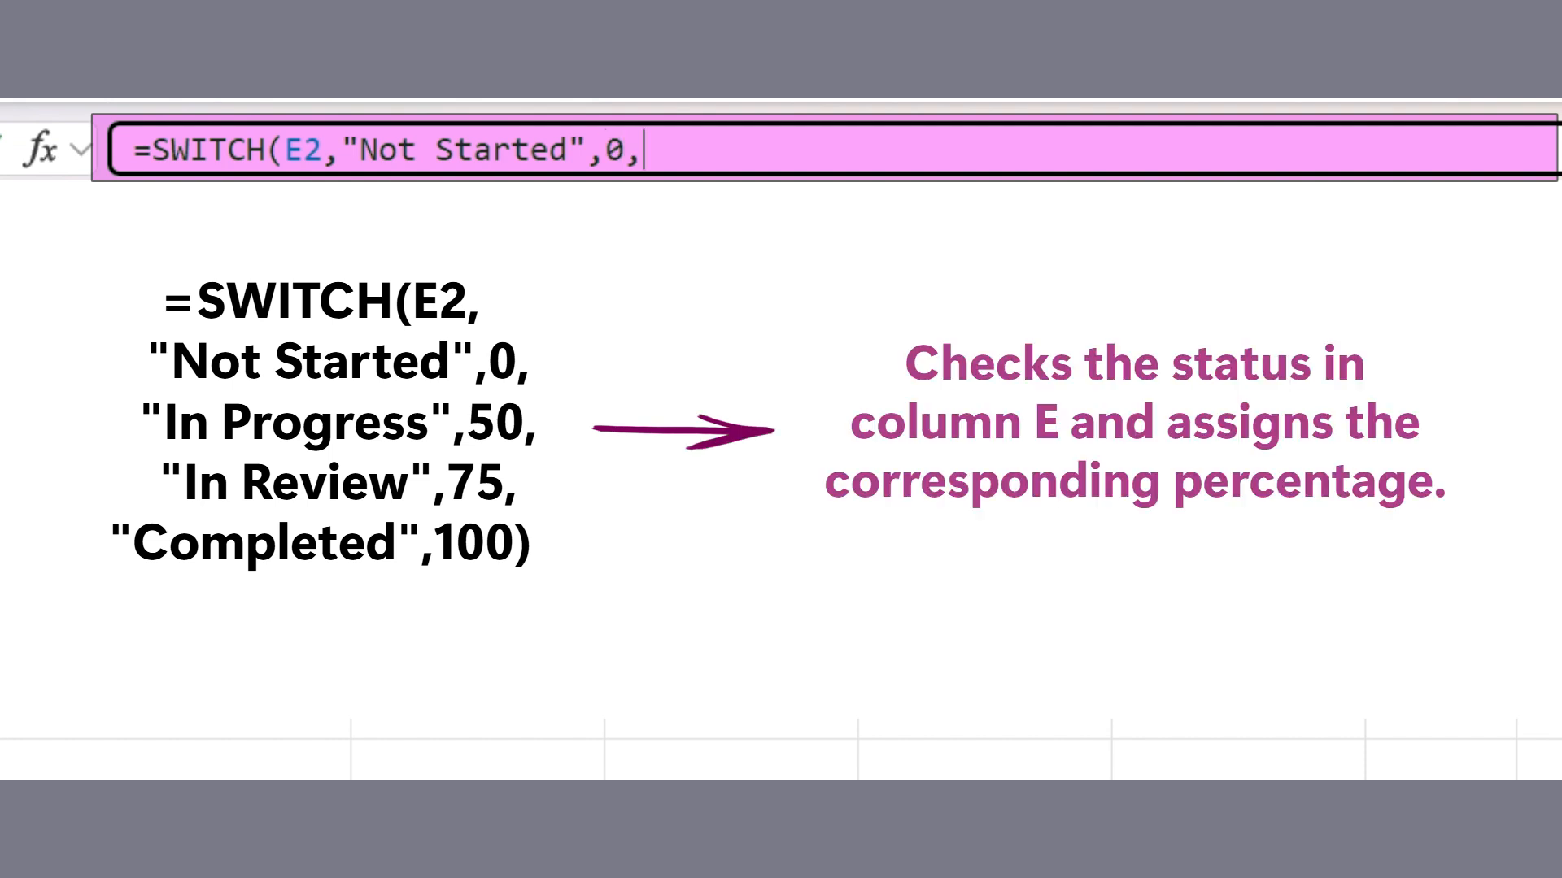
# Extend the SWITCH formula to return 50 for "In Progress" and 75 for "In Review"
pyautogui.write('"In Pro')
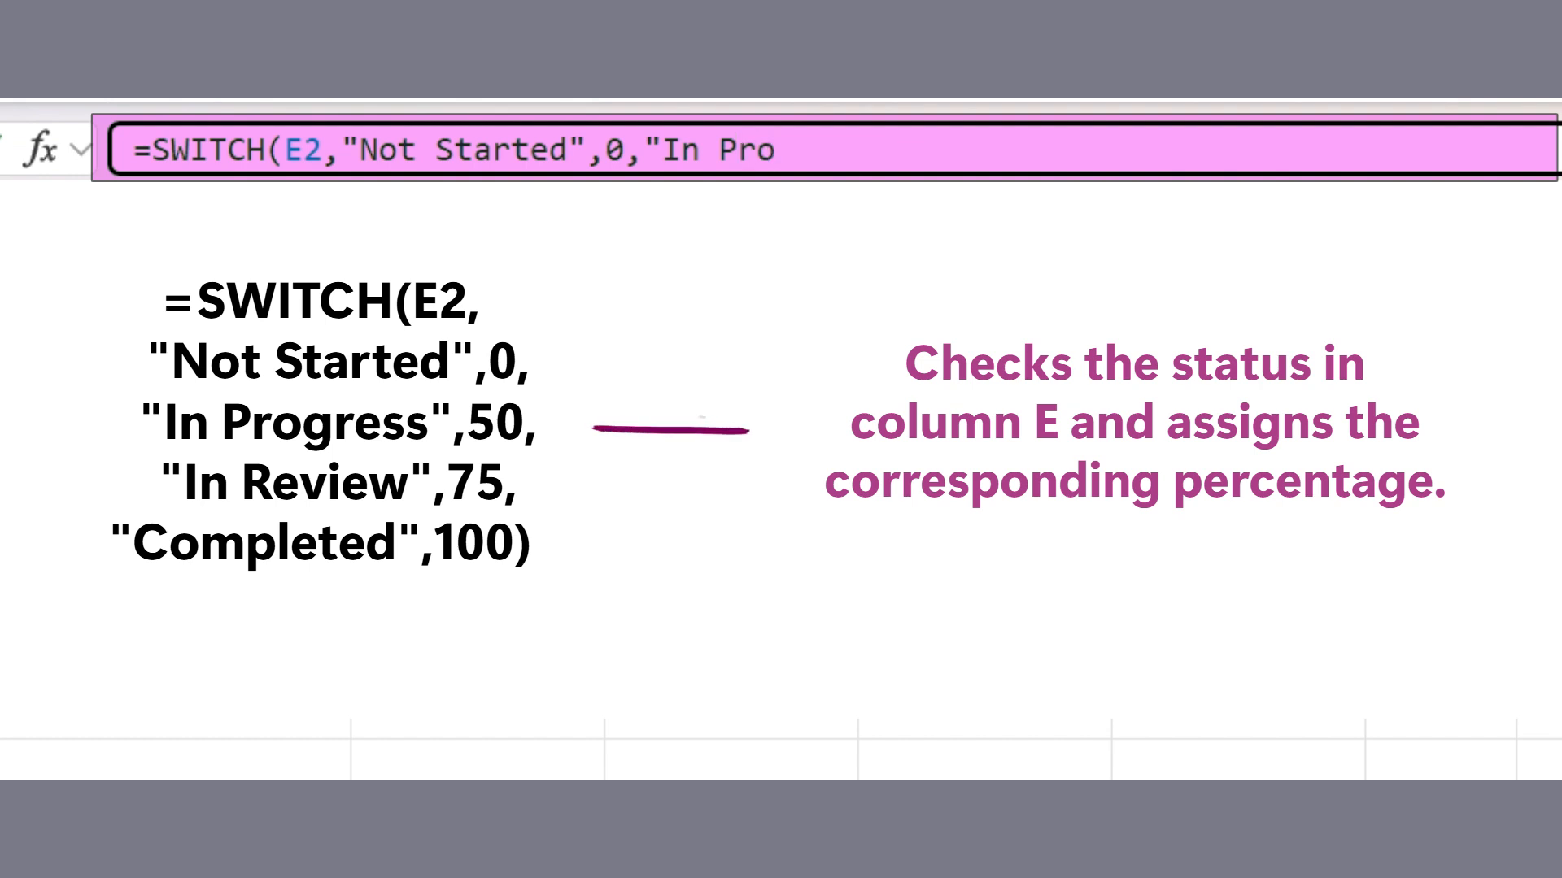
pyautogui.write('gress')
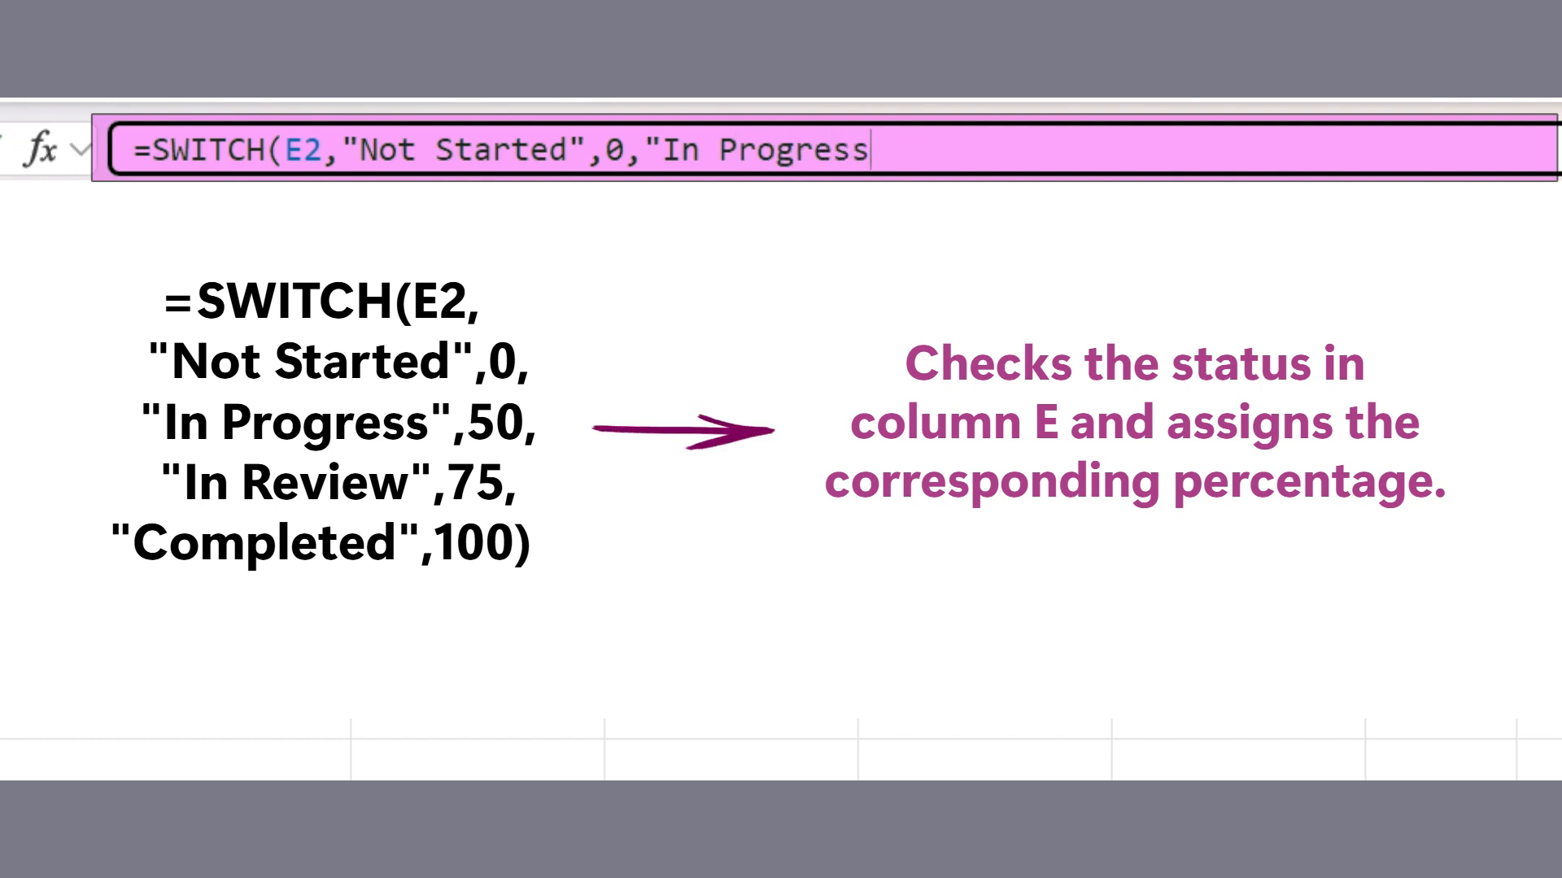
pyautogui.write('",50,')
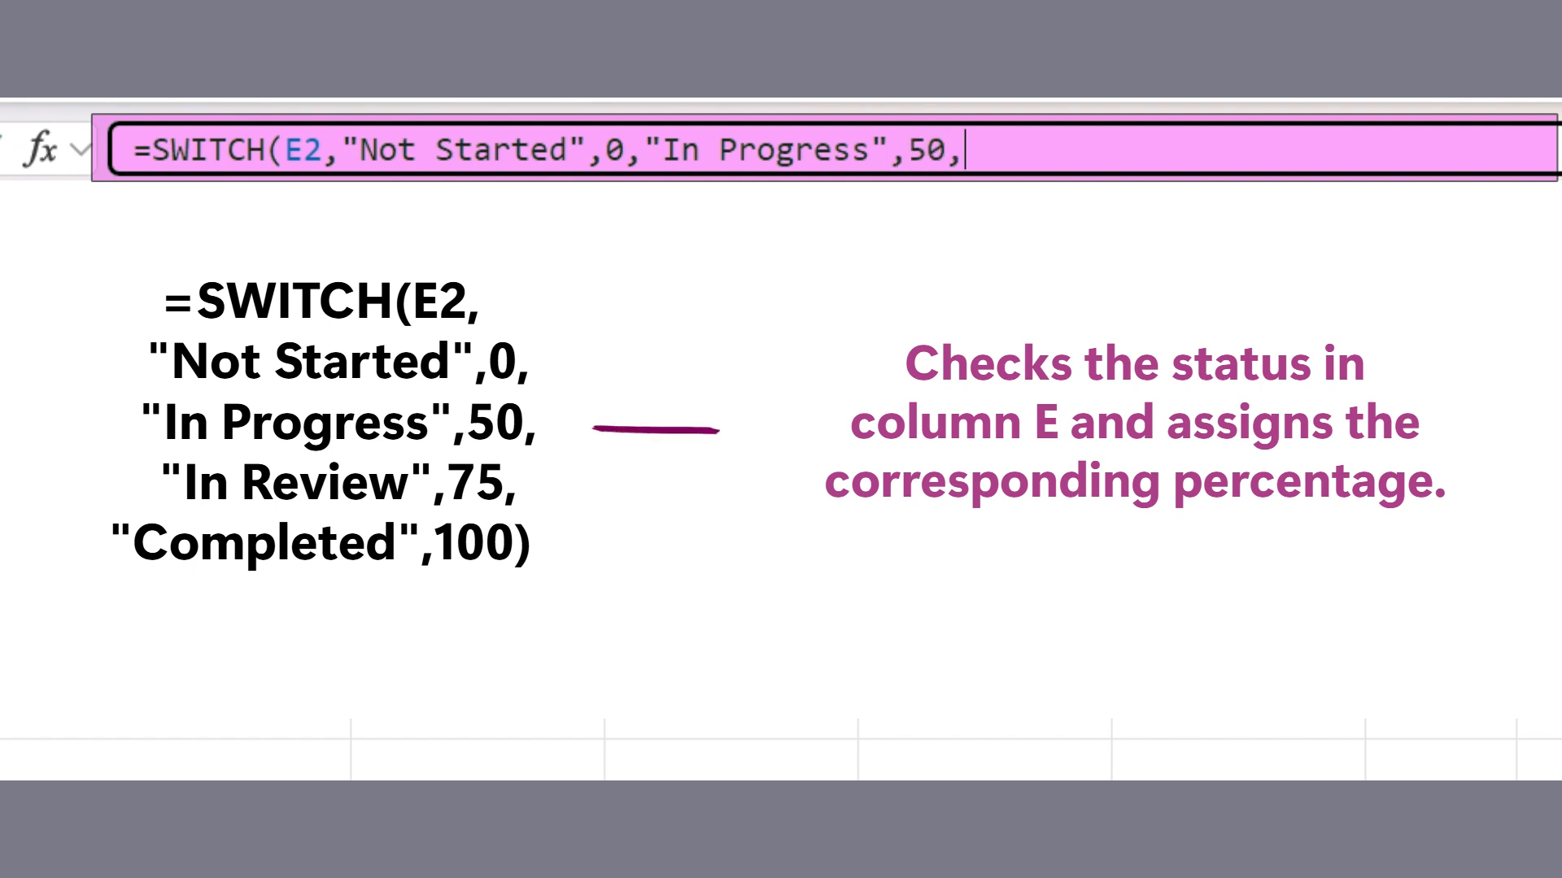
pyautogui.write('"I')
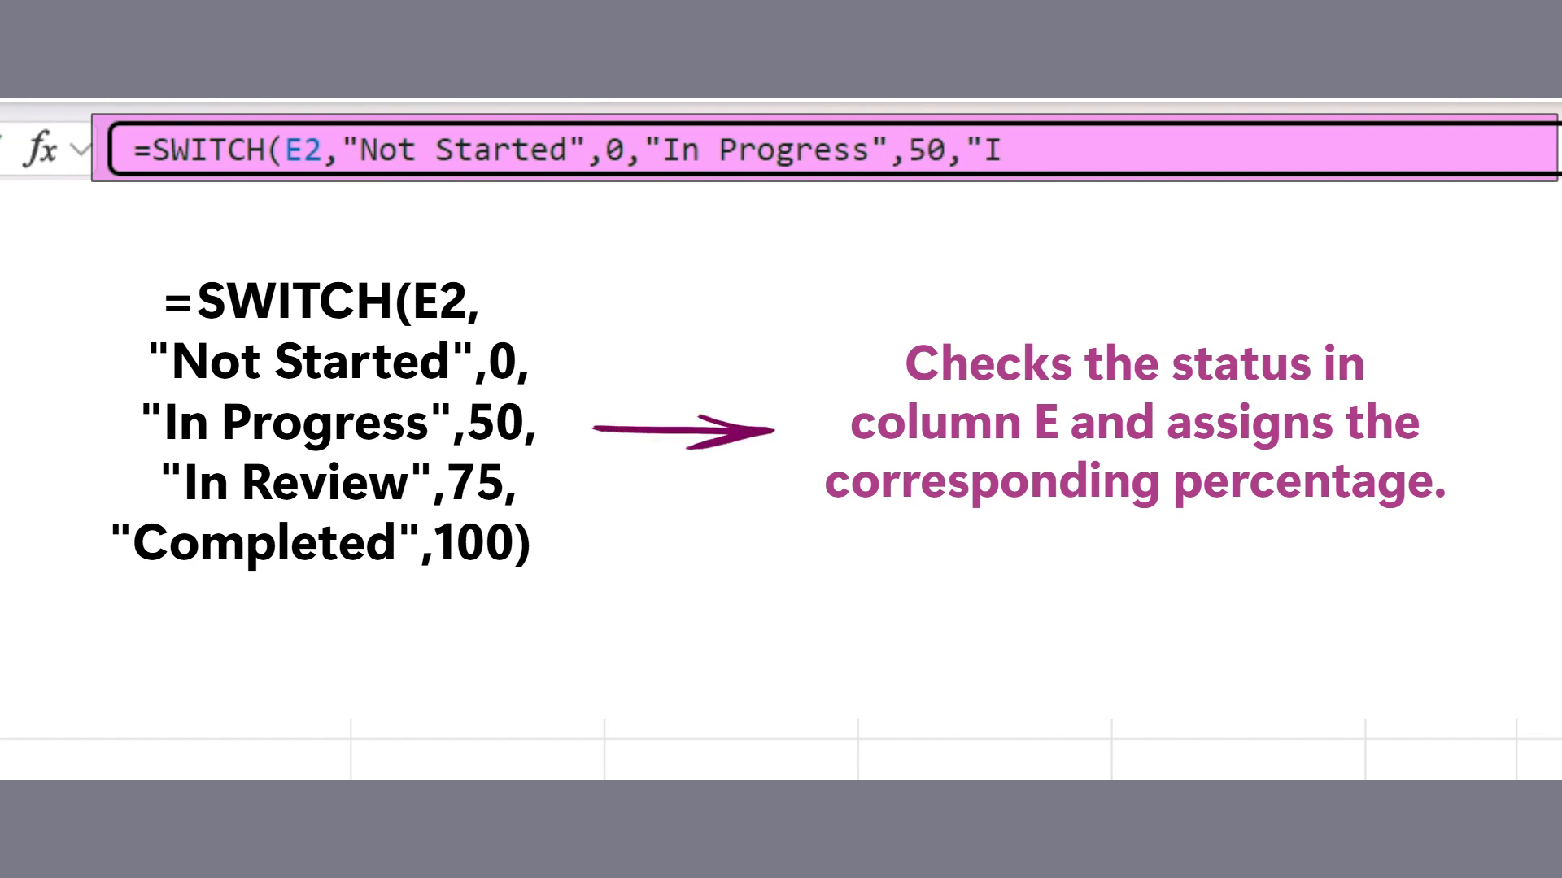
pyautogui.write('n Revi')
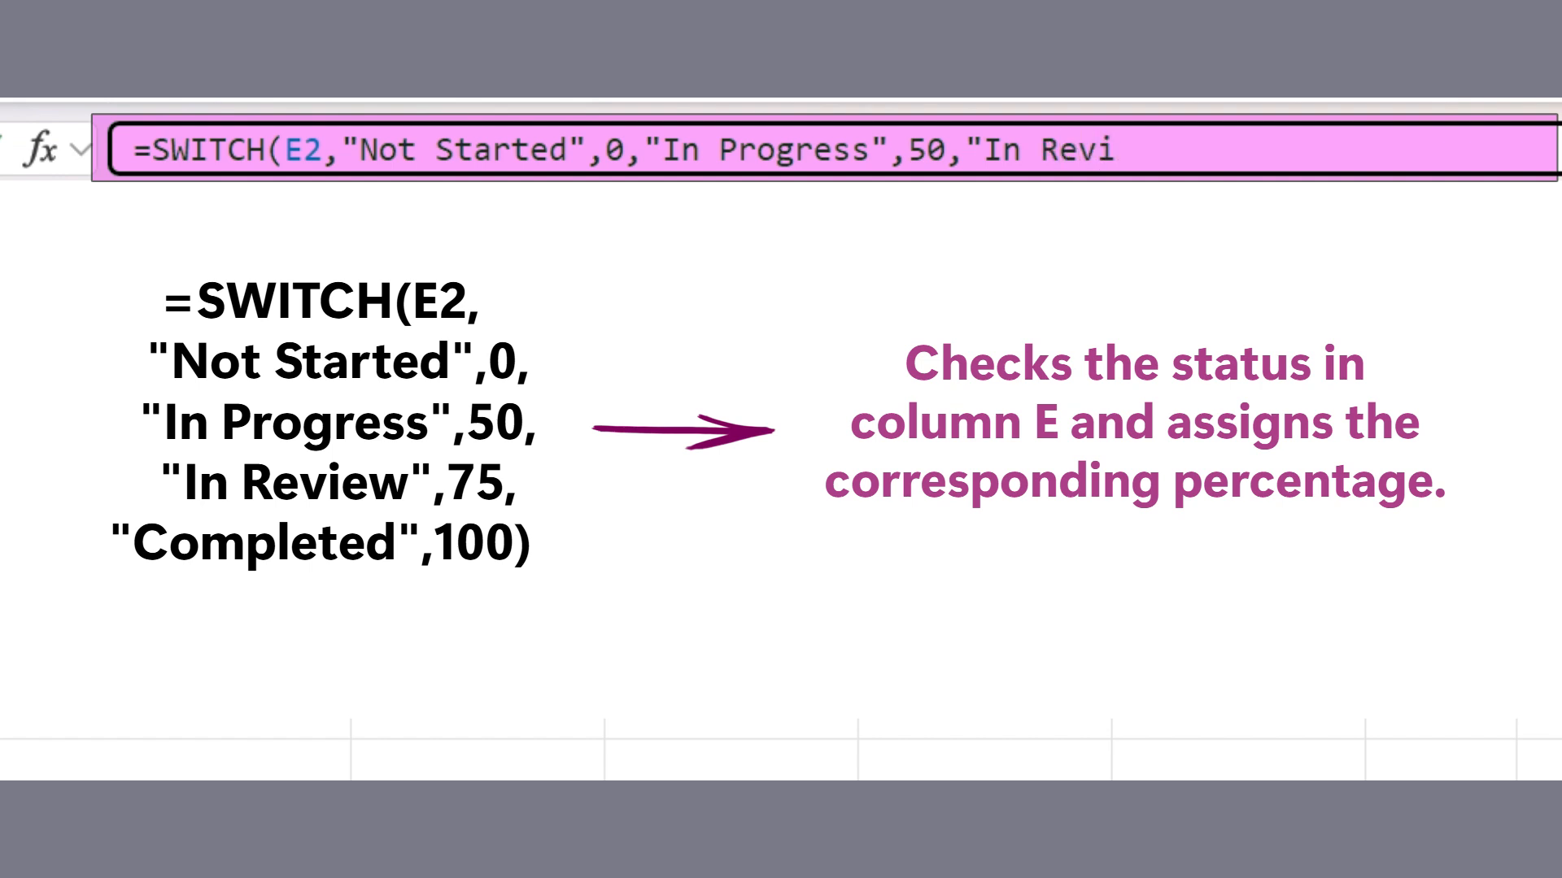
pyautogui.write('ew')
pyautogui.press('BackSpace')
pyautogui.write('ew",75')
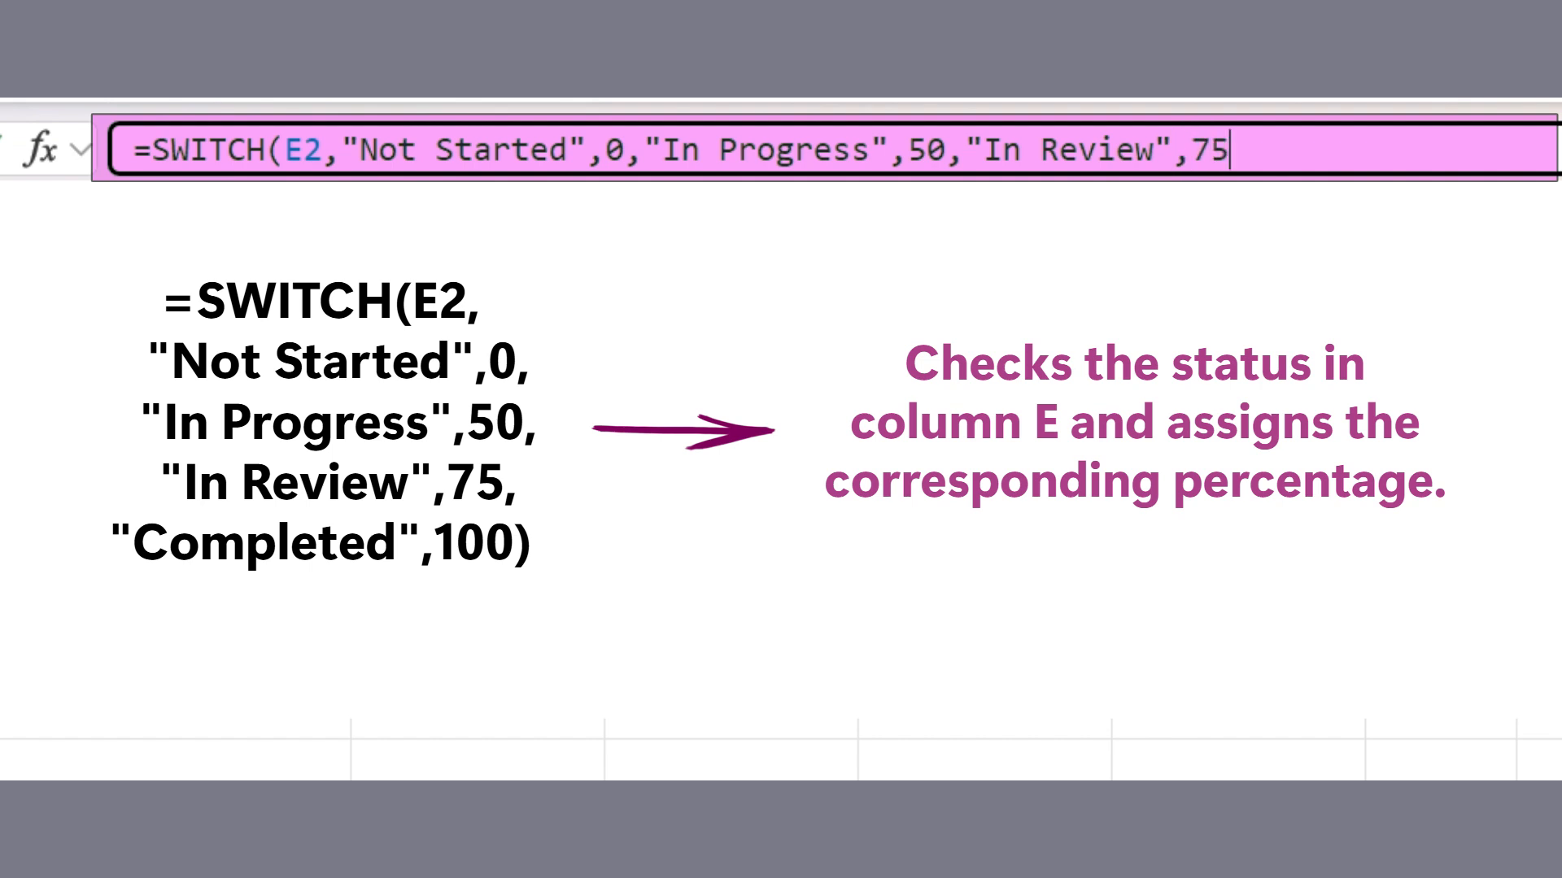
# Finish the SWITCH formula in F2 by returning 100 for "Completed", and enter it
pyautogui.write(',"Compl')
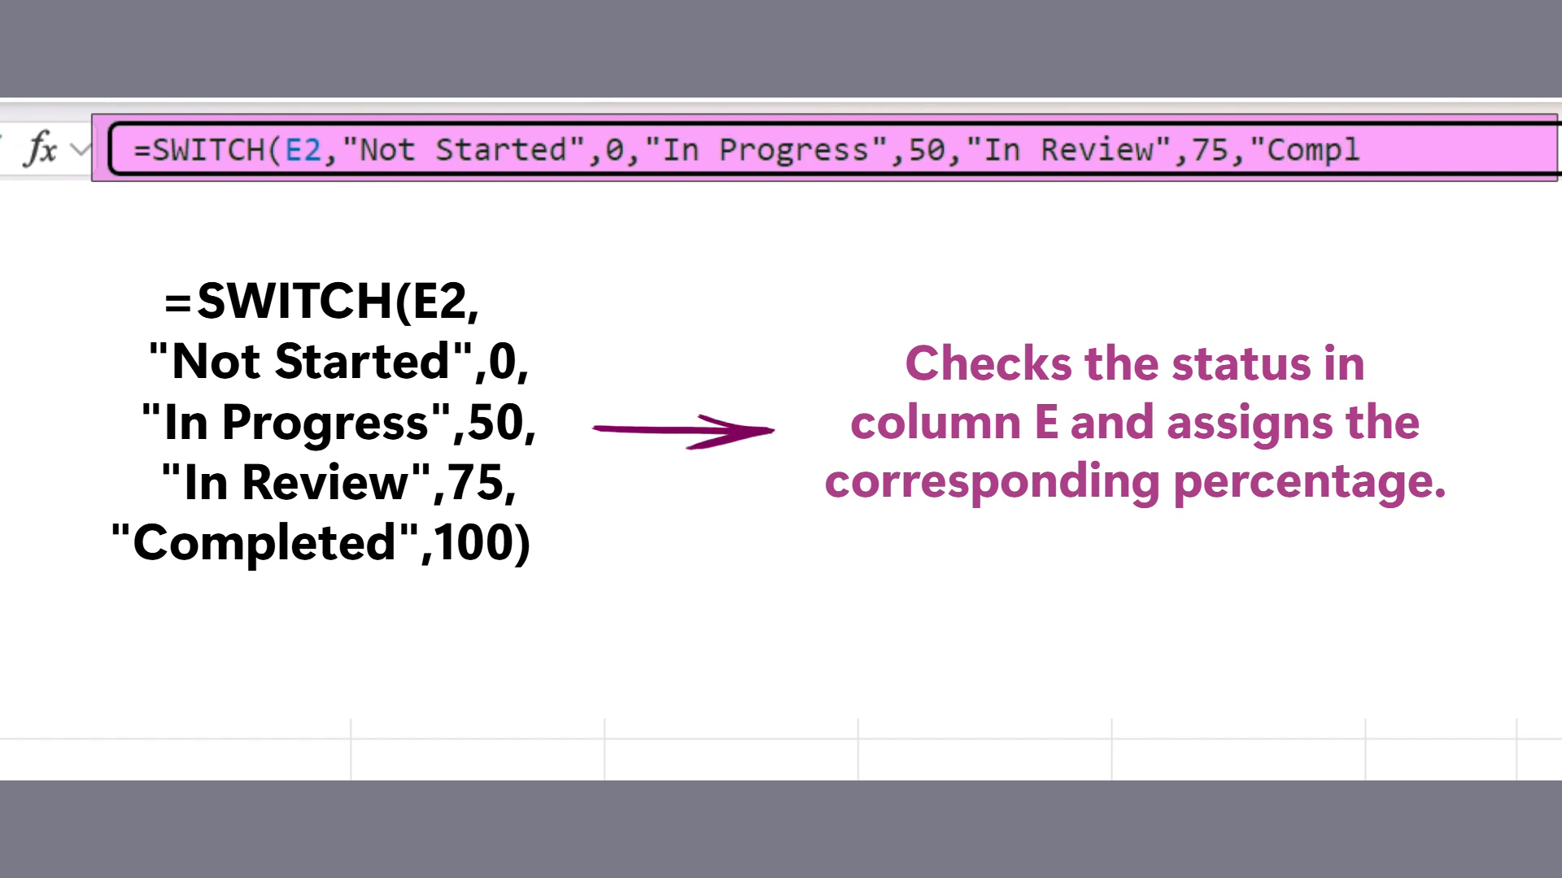
pyautogui.write('eted",')
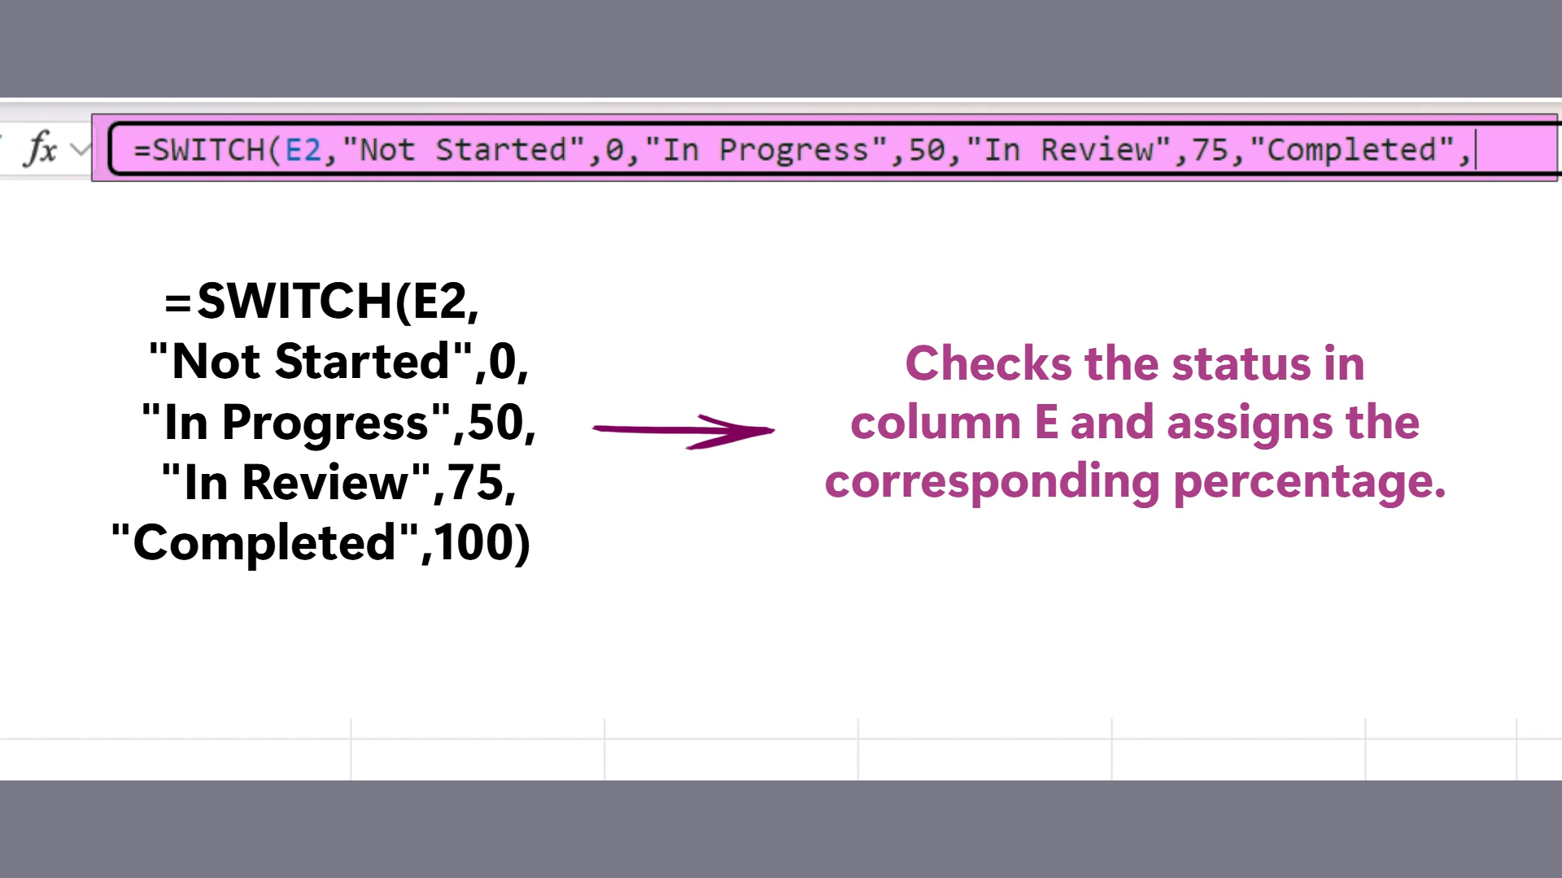
pyautogui.write('100')
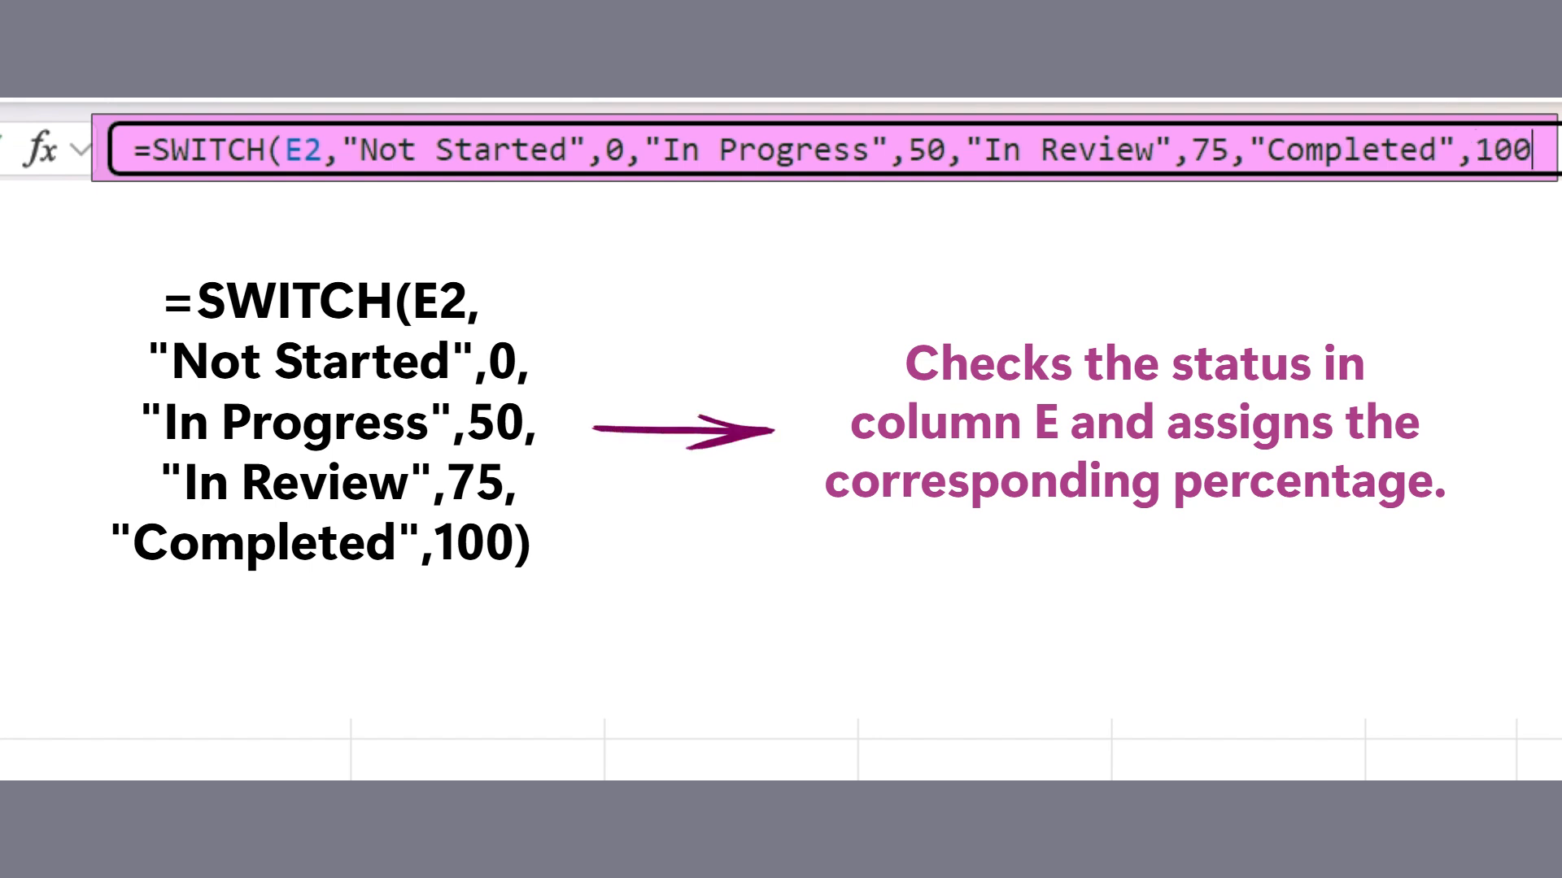
pyautogui.write(')')
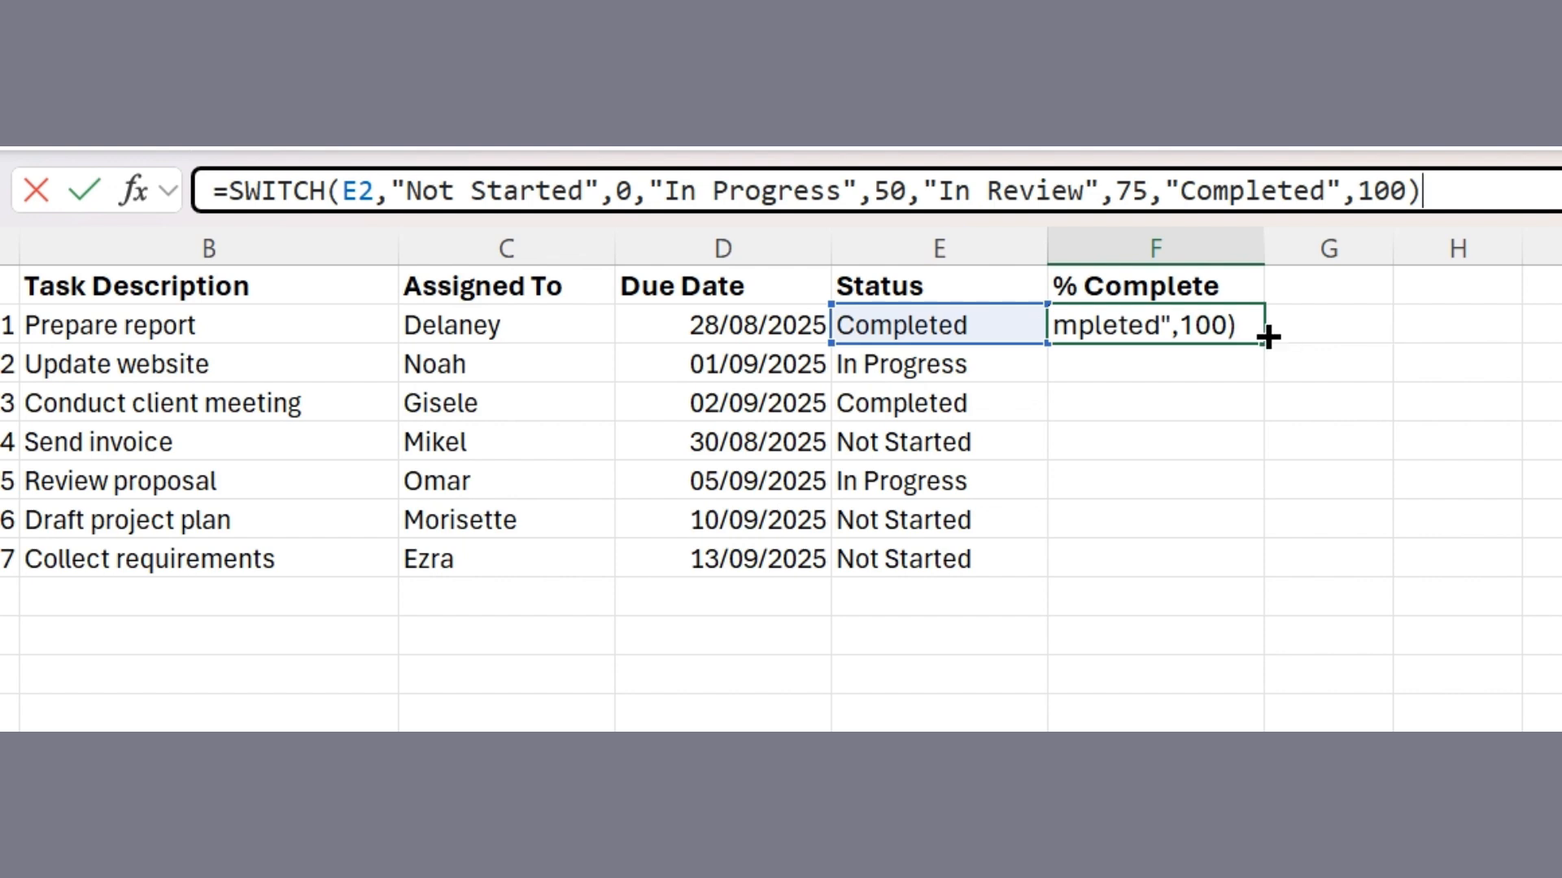
pyautogui.press('Return')
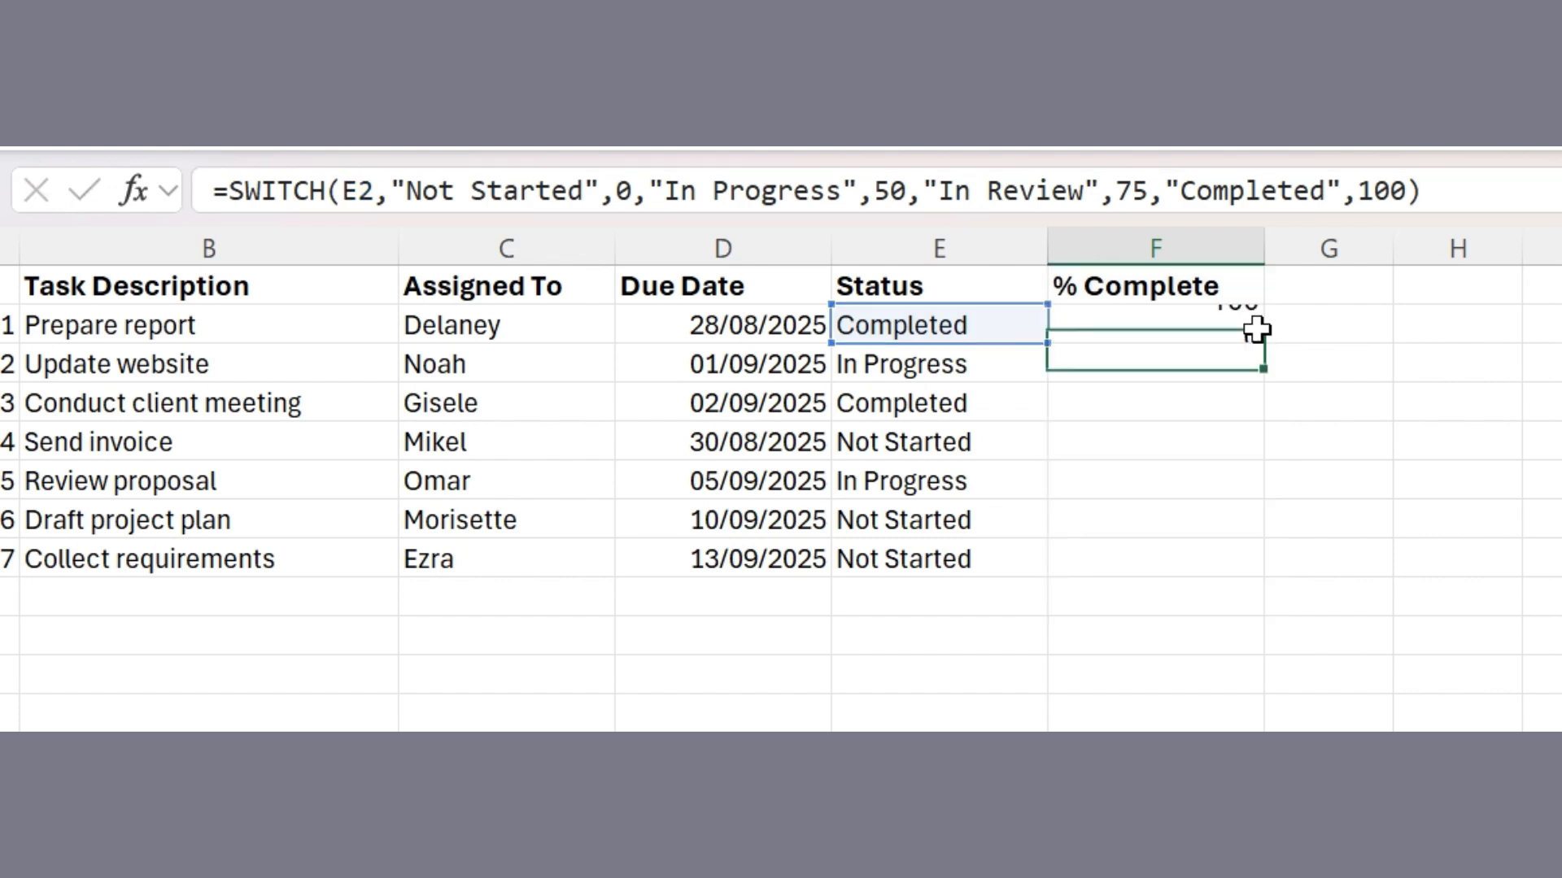
# Fill the F2 formula down the % Complete column through the Collect requirements row
pyautogui.click(1233, 322)
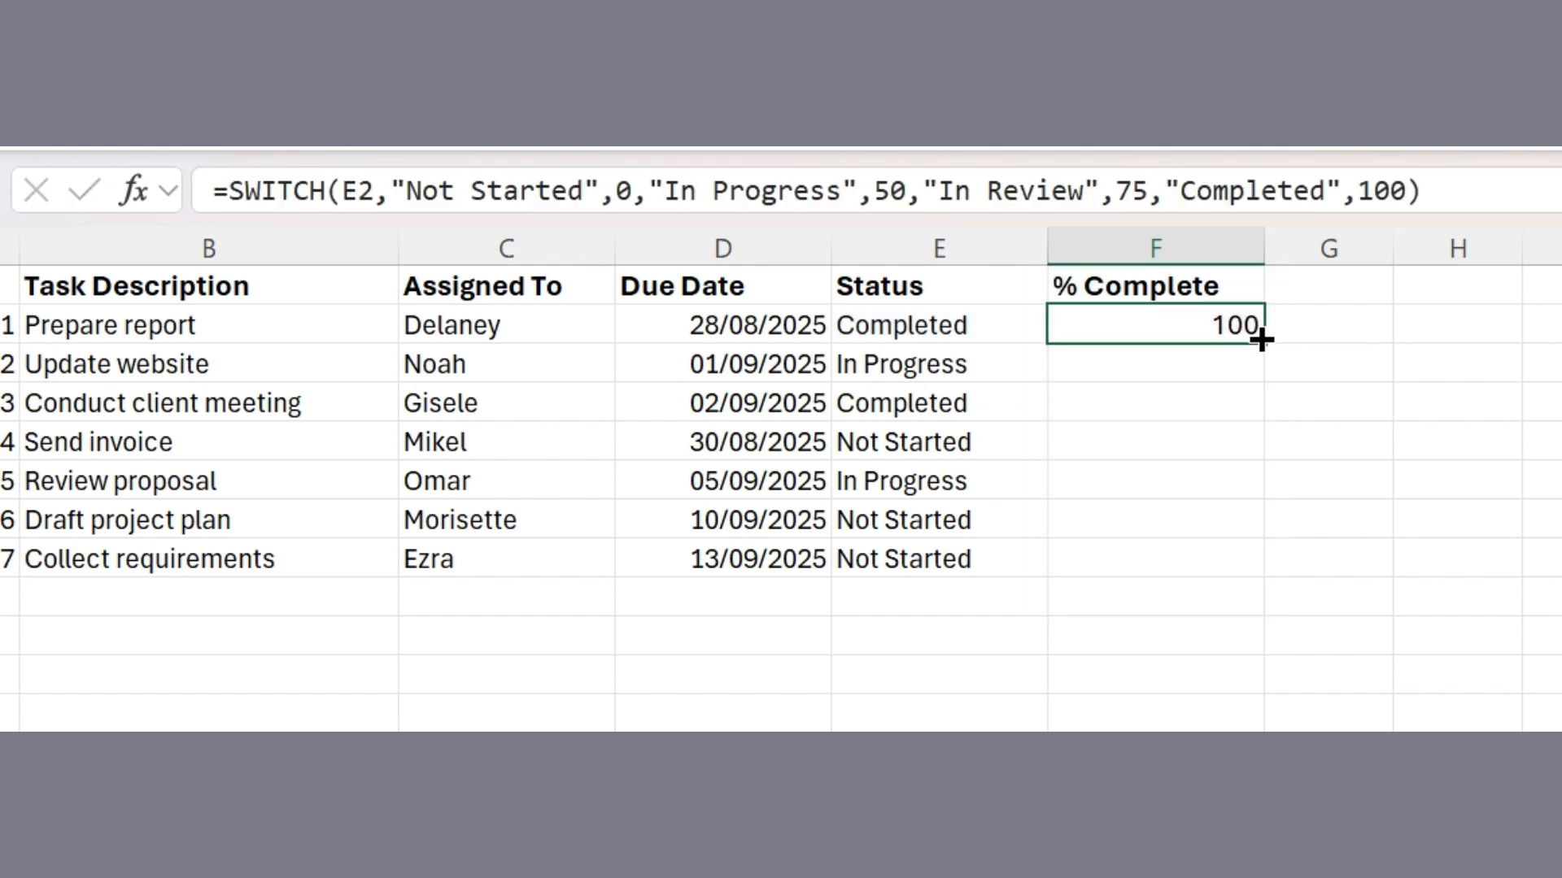
pyautogui.moveTo(1261, 340); pyautogui.dragTo(1262, 569)
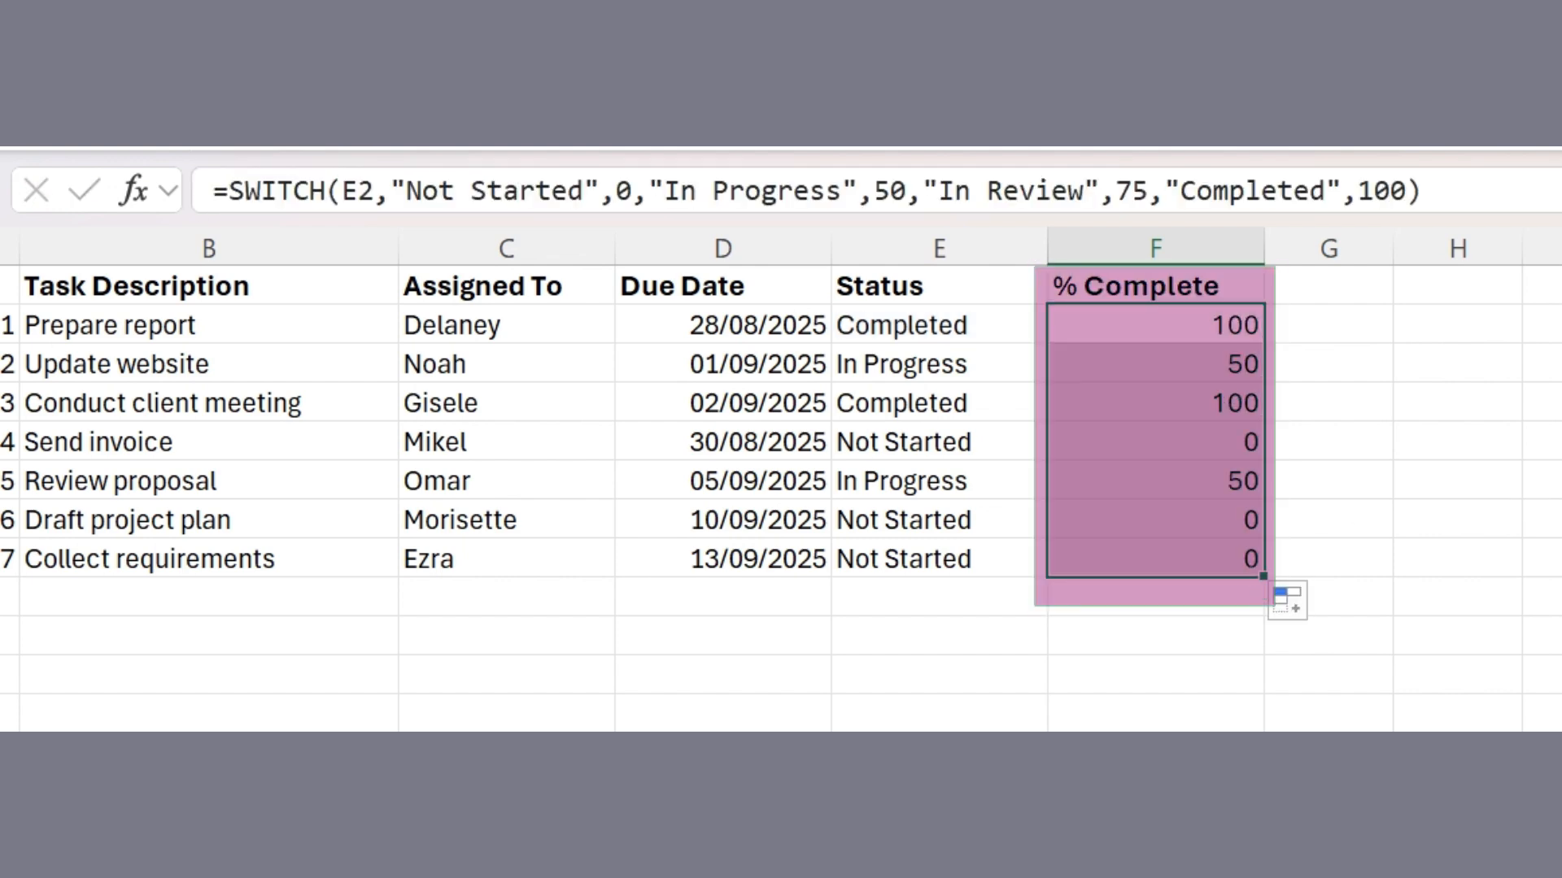
pyautogui.click(1546, 753)
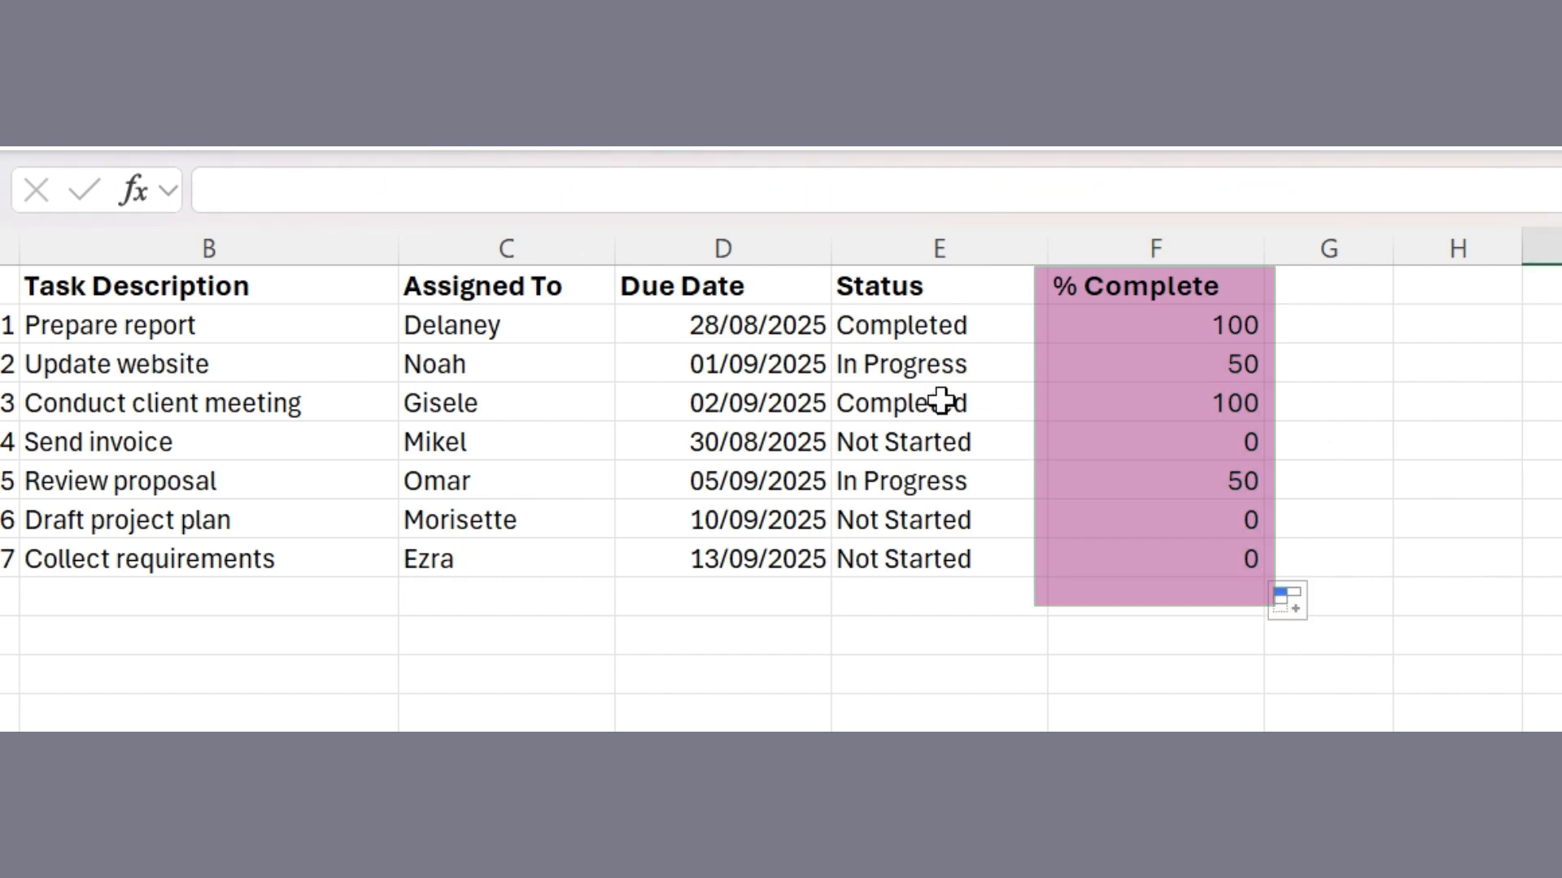
# Set the status of the Update website task to In Review
pyautogui.click(960, 361)
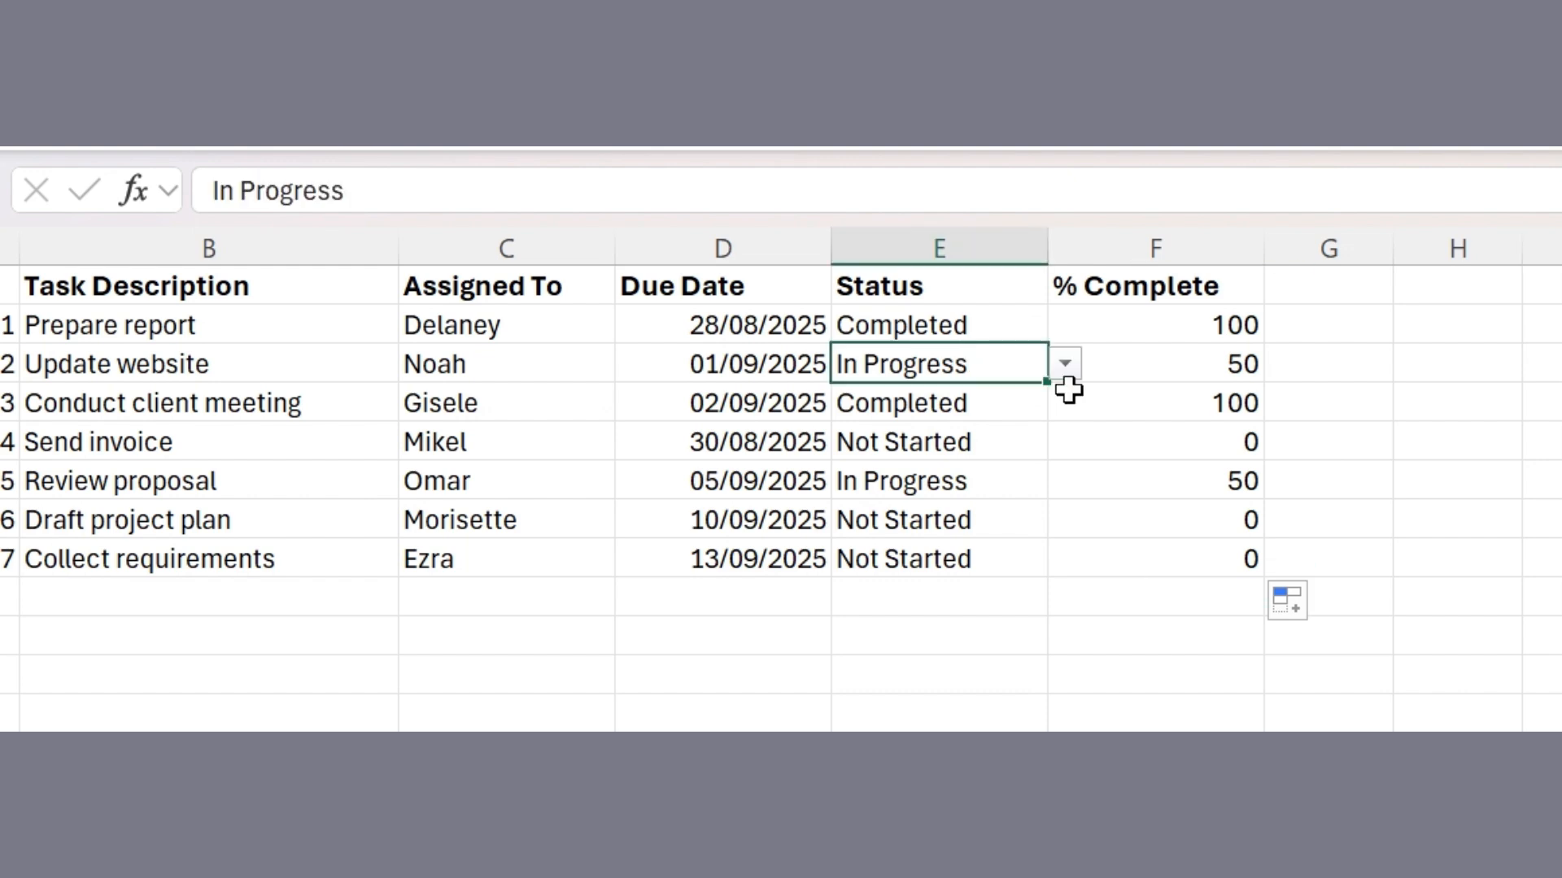
pyautogui.click(1066, 365)
pyautogui.click(933, 472)
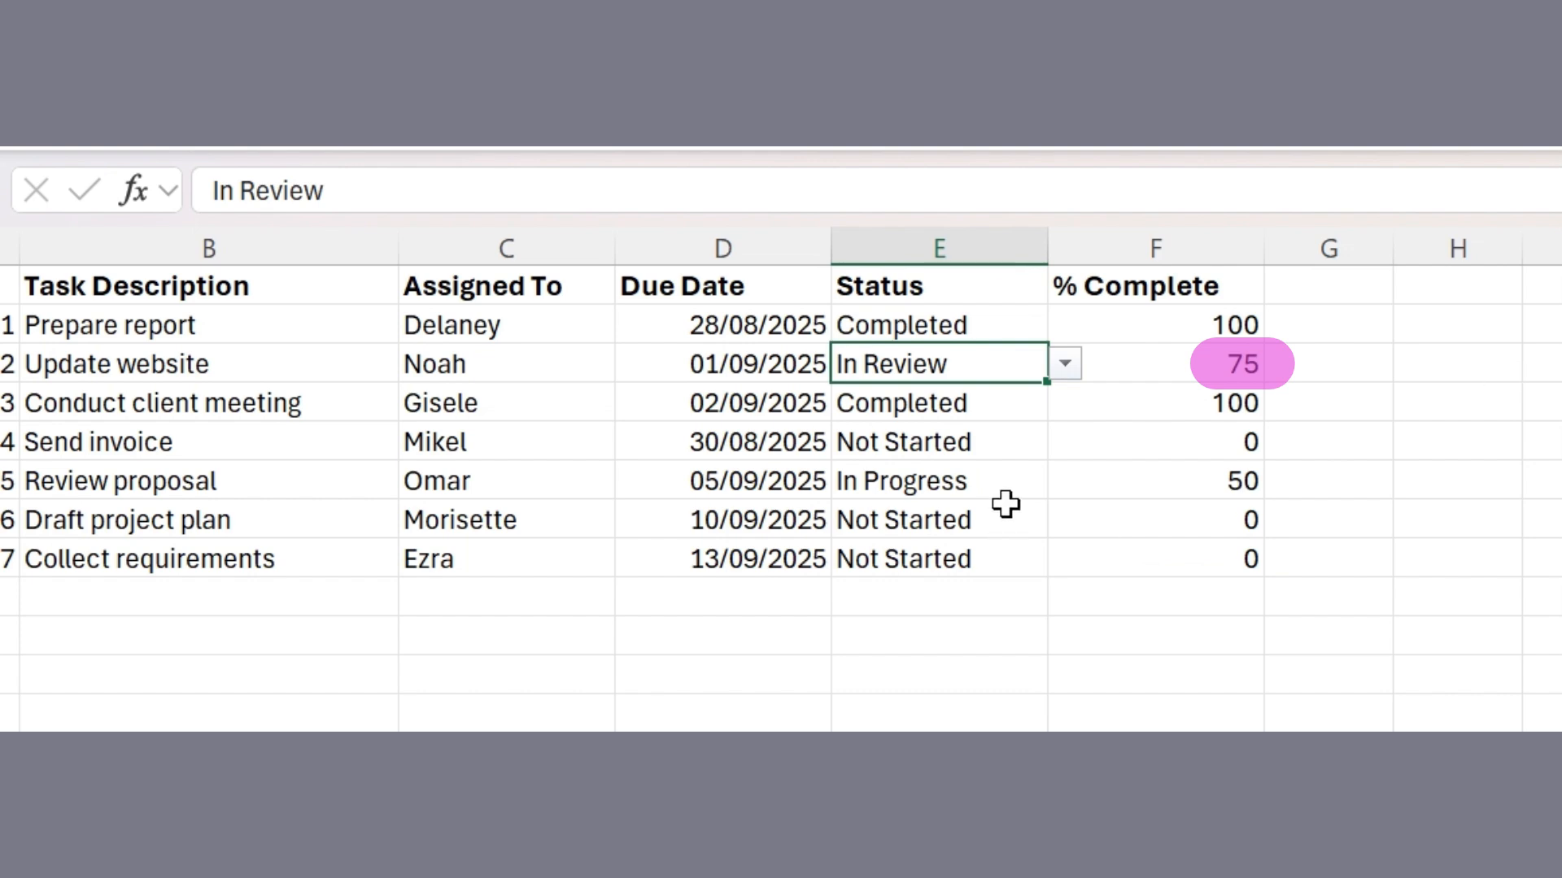
# Set the status of the Send invoice task to Completed
pyautogui.click(998, 442)
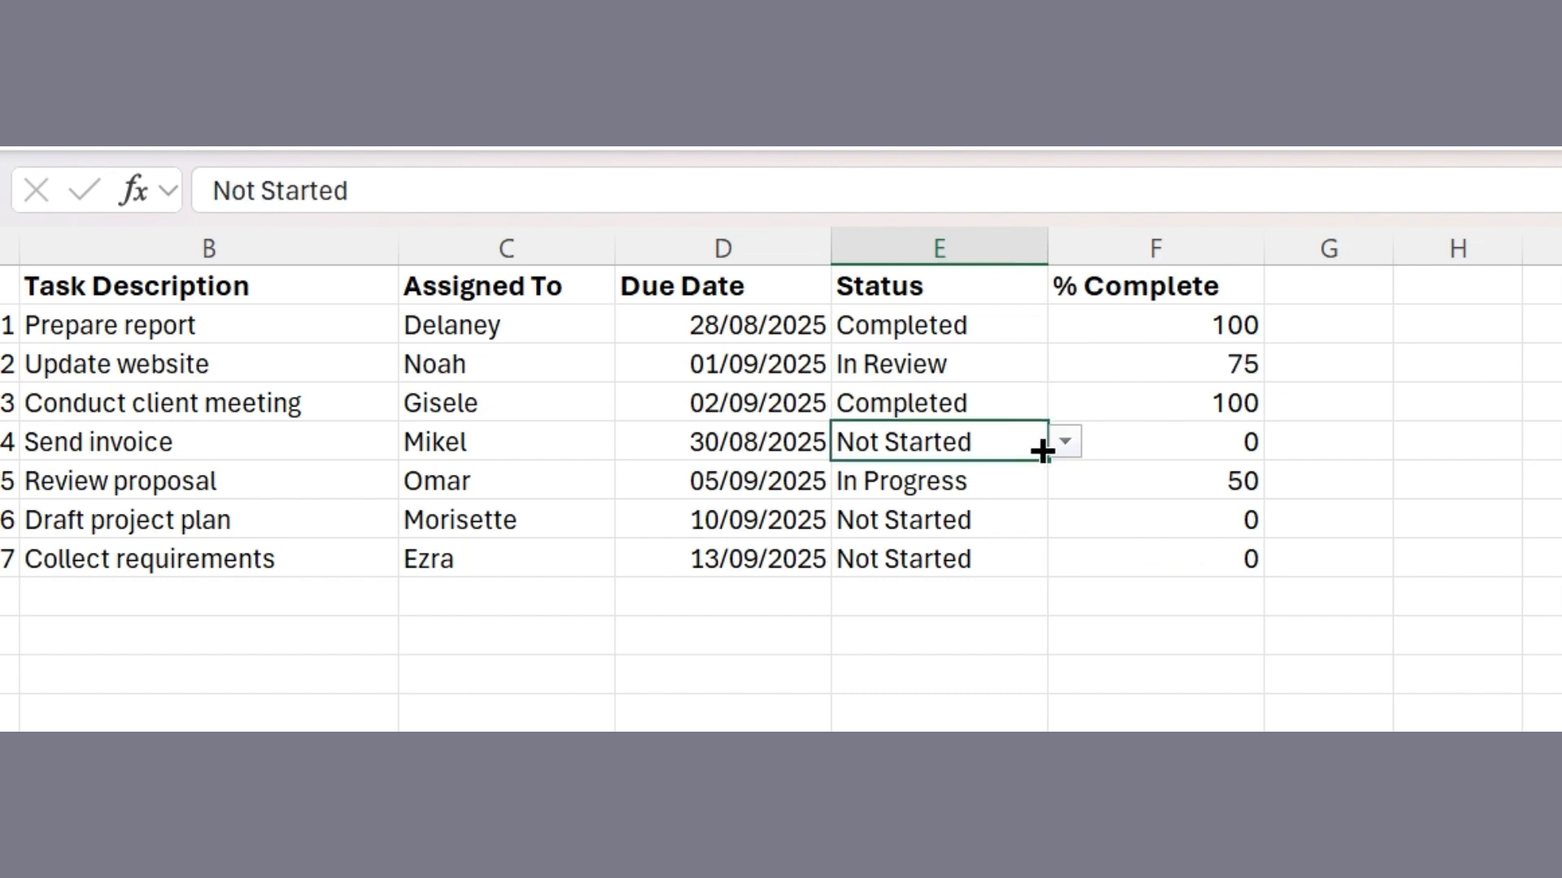
pyautogui.click(1066, 445)
pyautogui.click(944, 579)
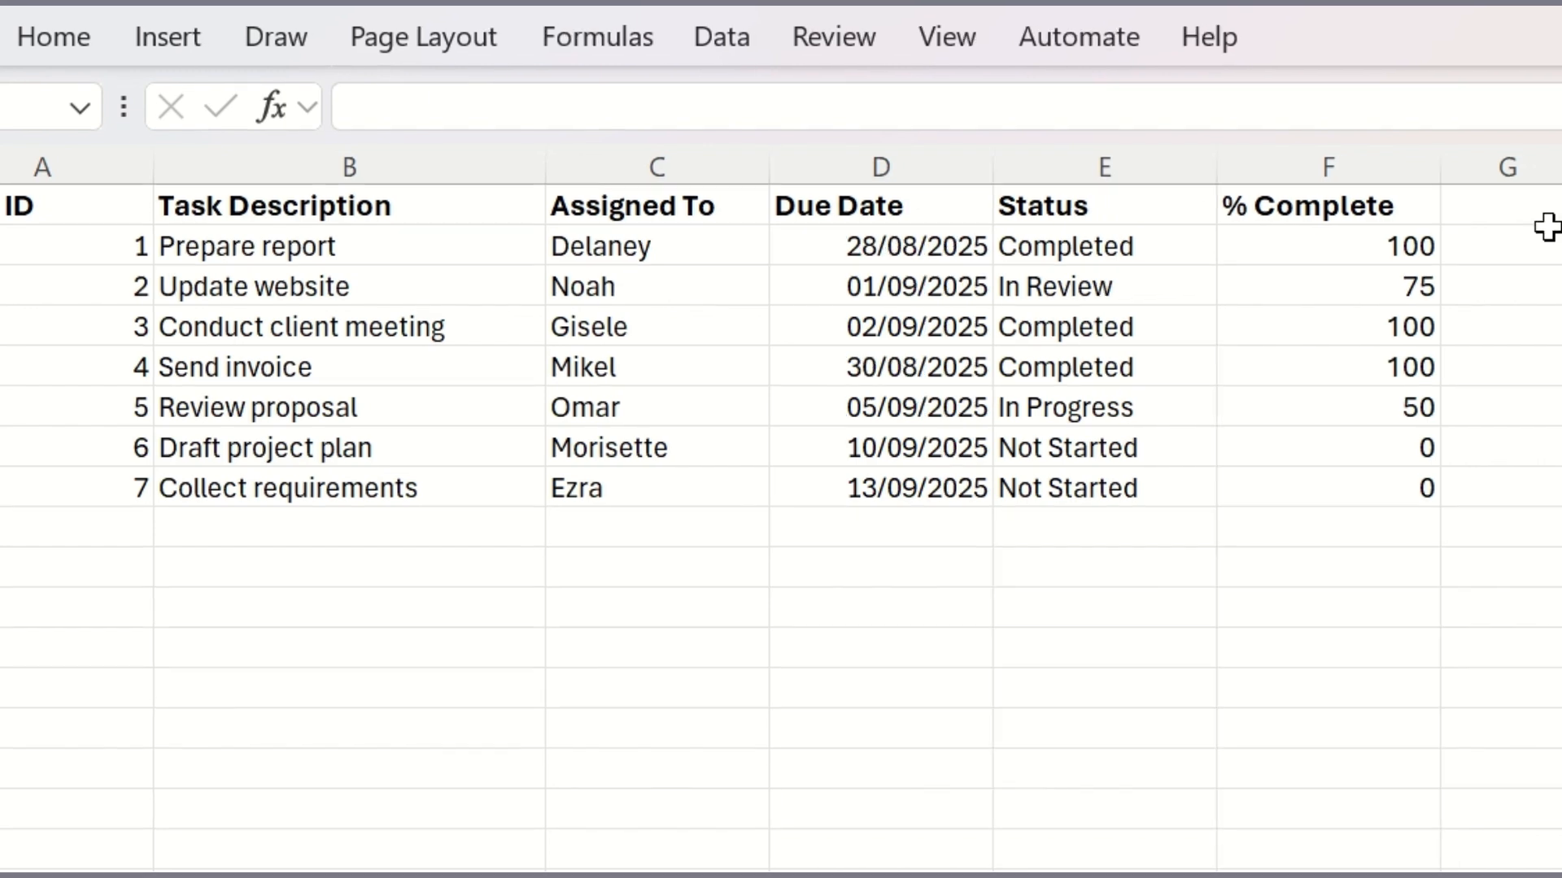
# Apply conditional formatting with solid blue data bars to the whole % Complete column
pyautogui.click(1393, 157)
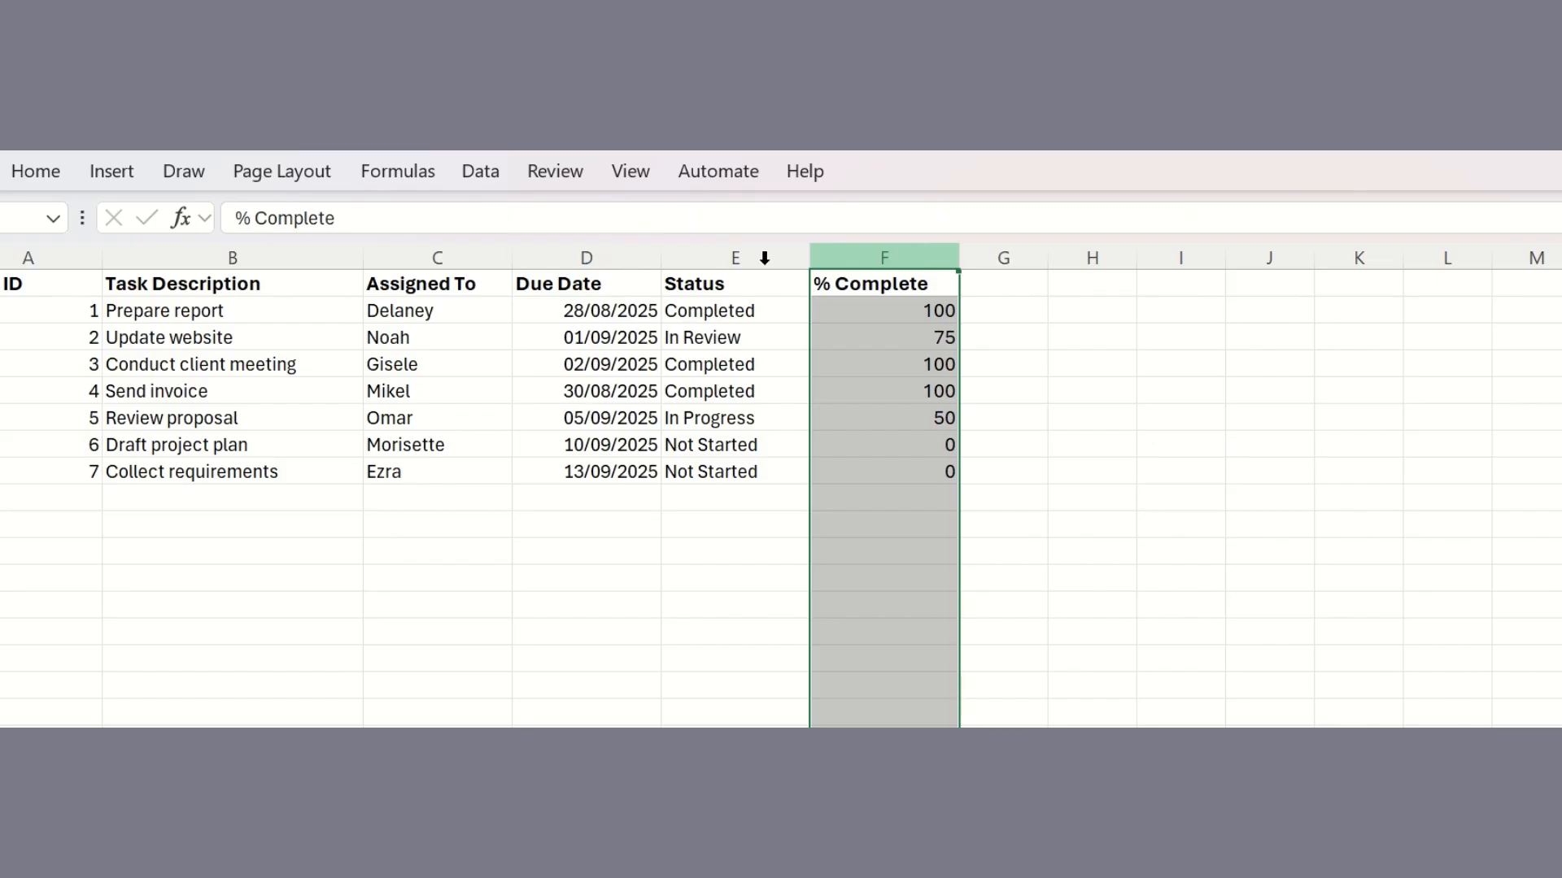
pyautogui.click(35, 170)
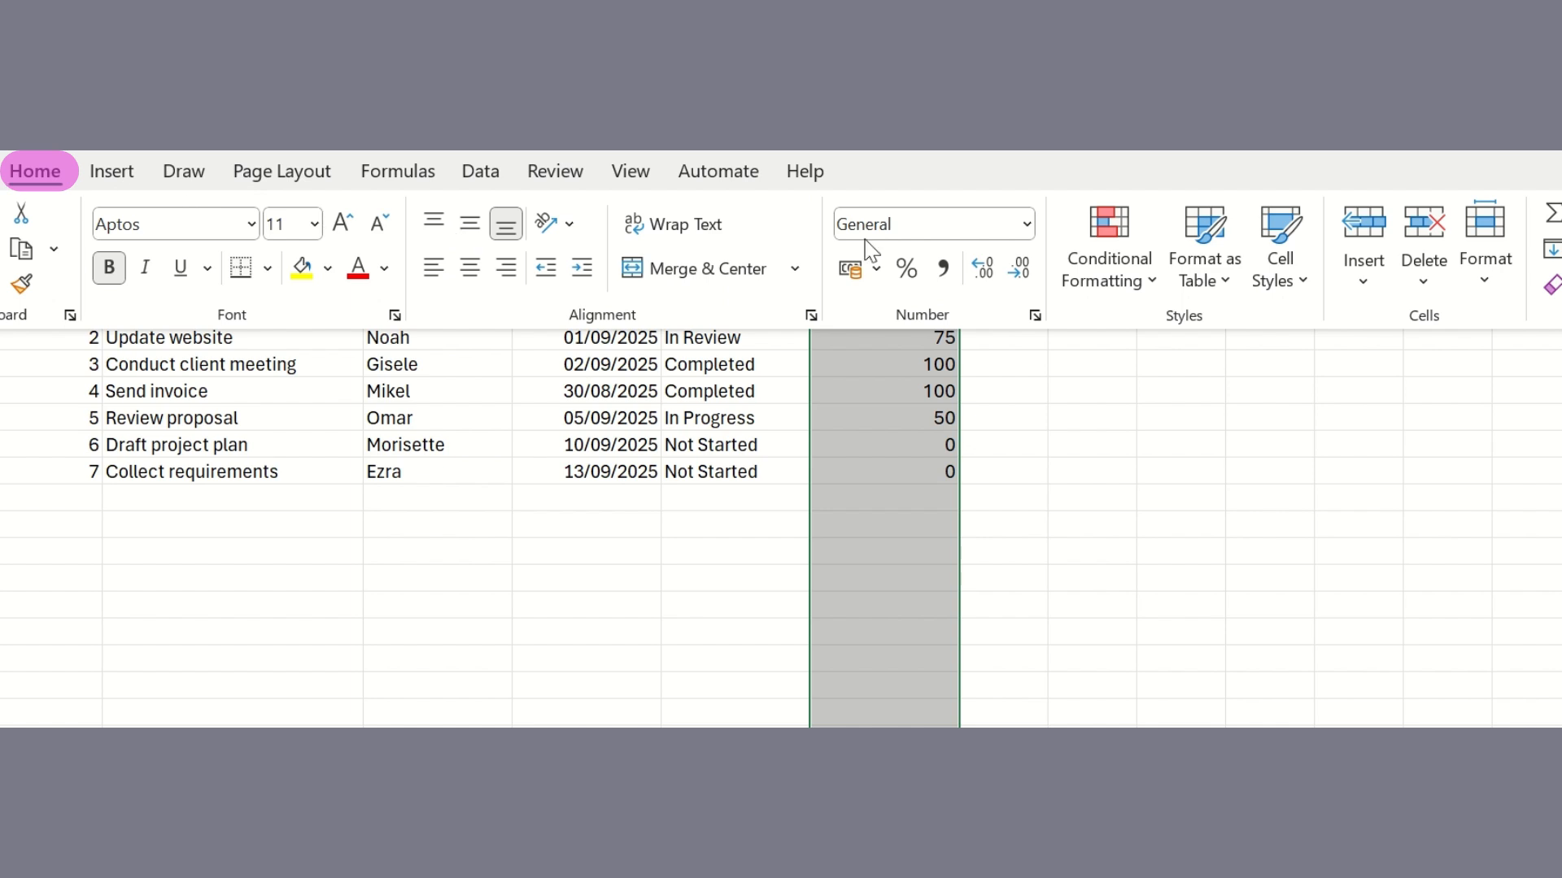
pyautogui.click(1150, 281)
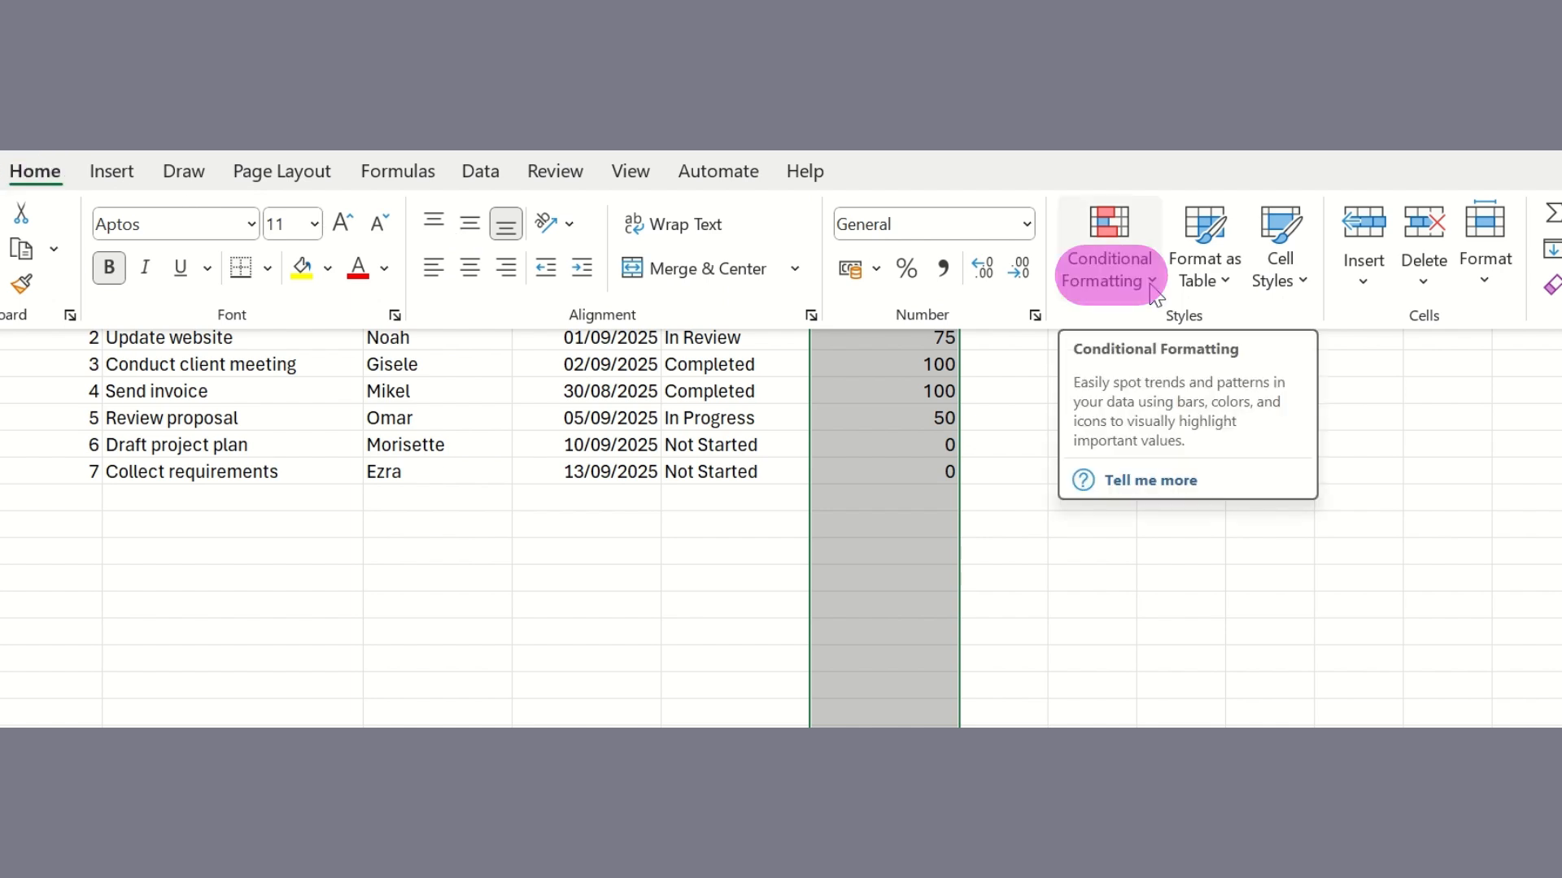
pyautogui.click(1150, 286)
pyautogui.moveTo(1296, 453)
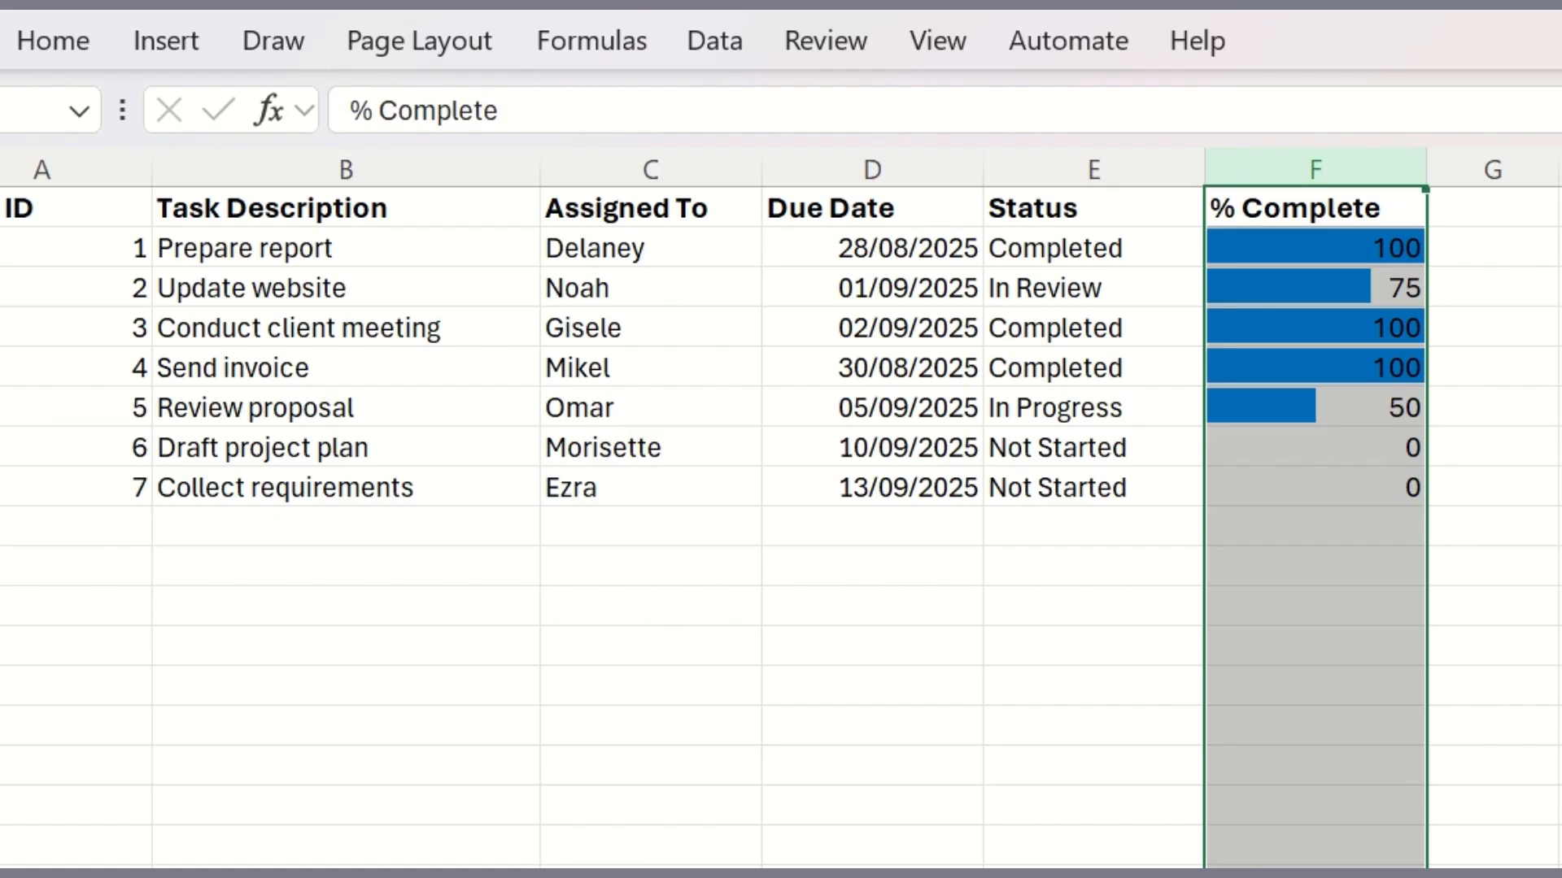
pyautogui.click(1378, 659)
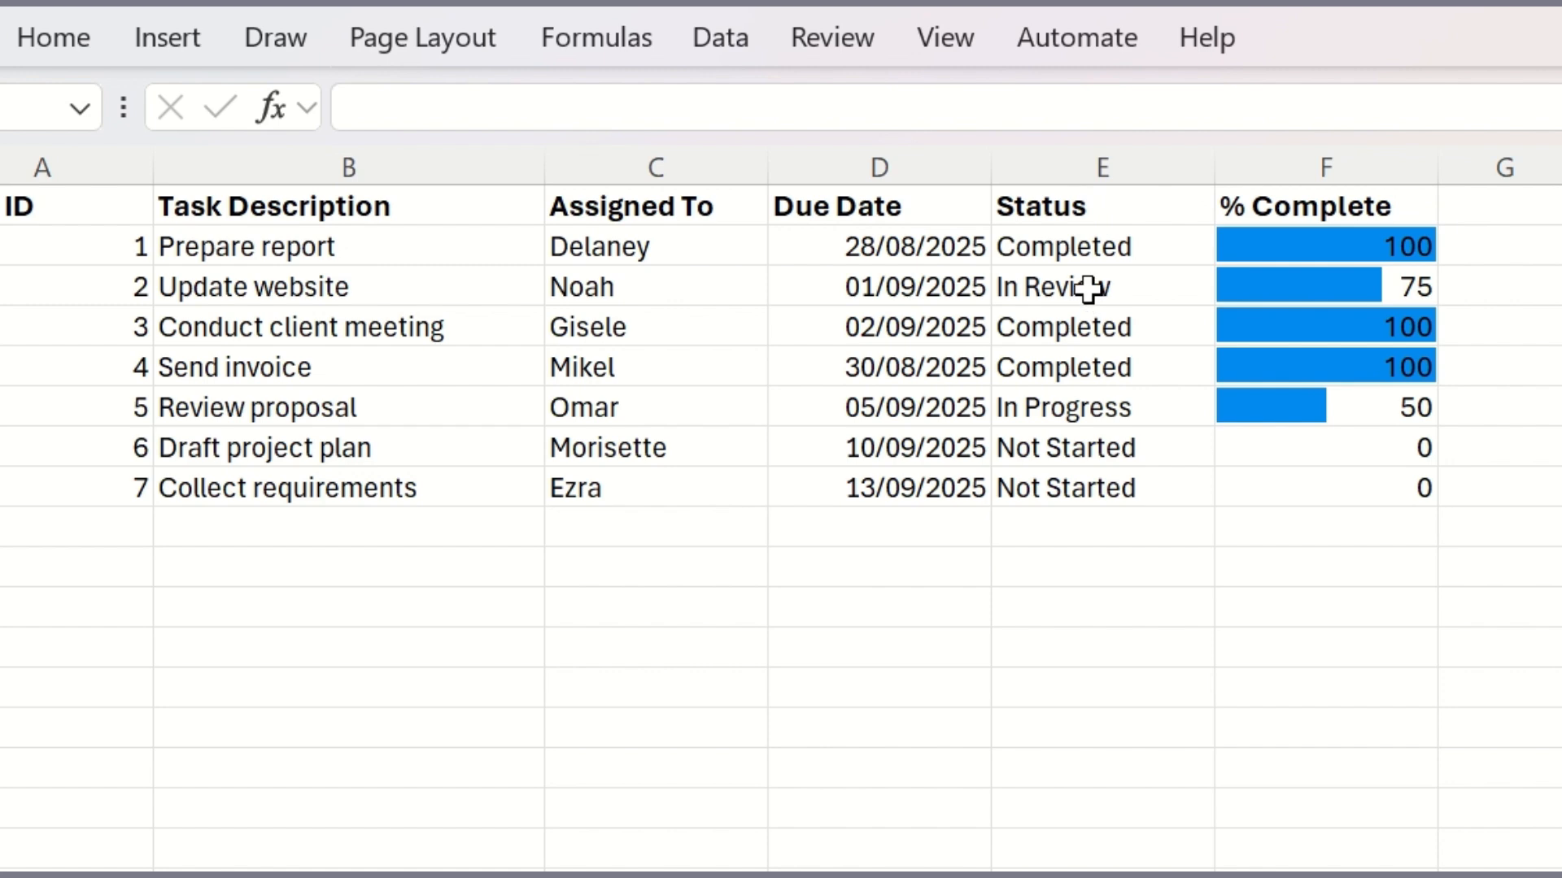
# Set the status of the Update website task to Completed
pyautogui.click(1137, 290)
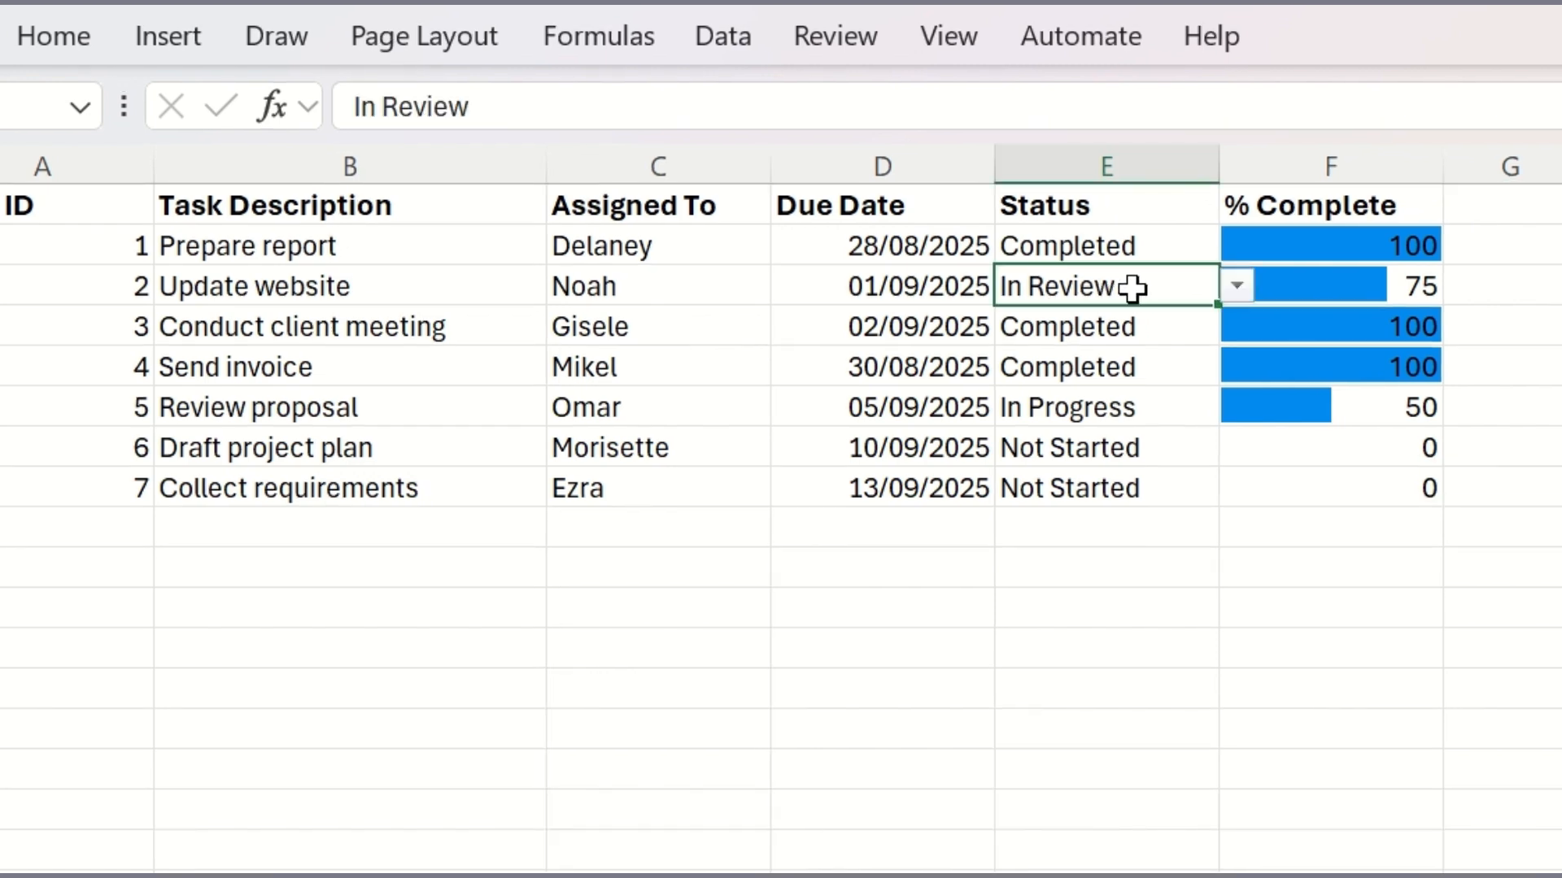
pyautogui.click(1237, 288)
pyautogui.click(1101, 427)
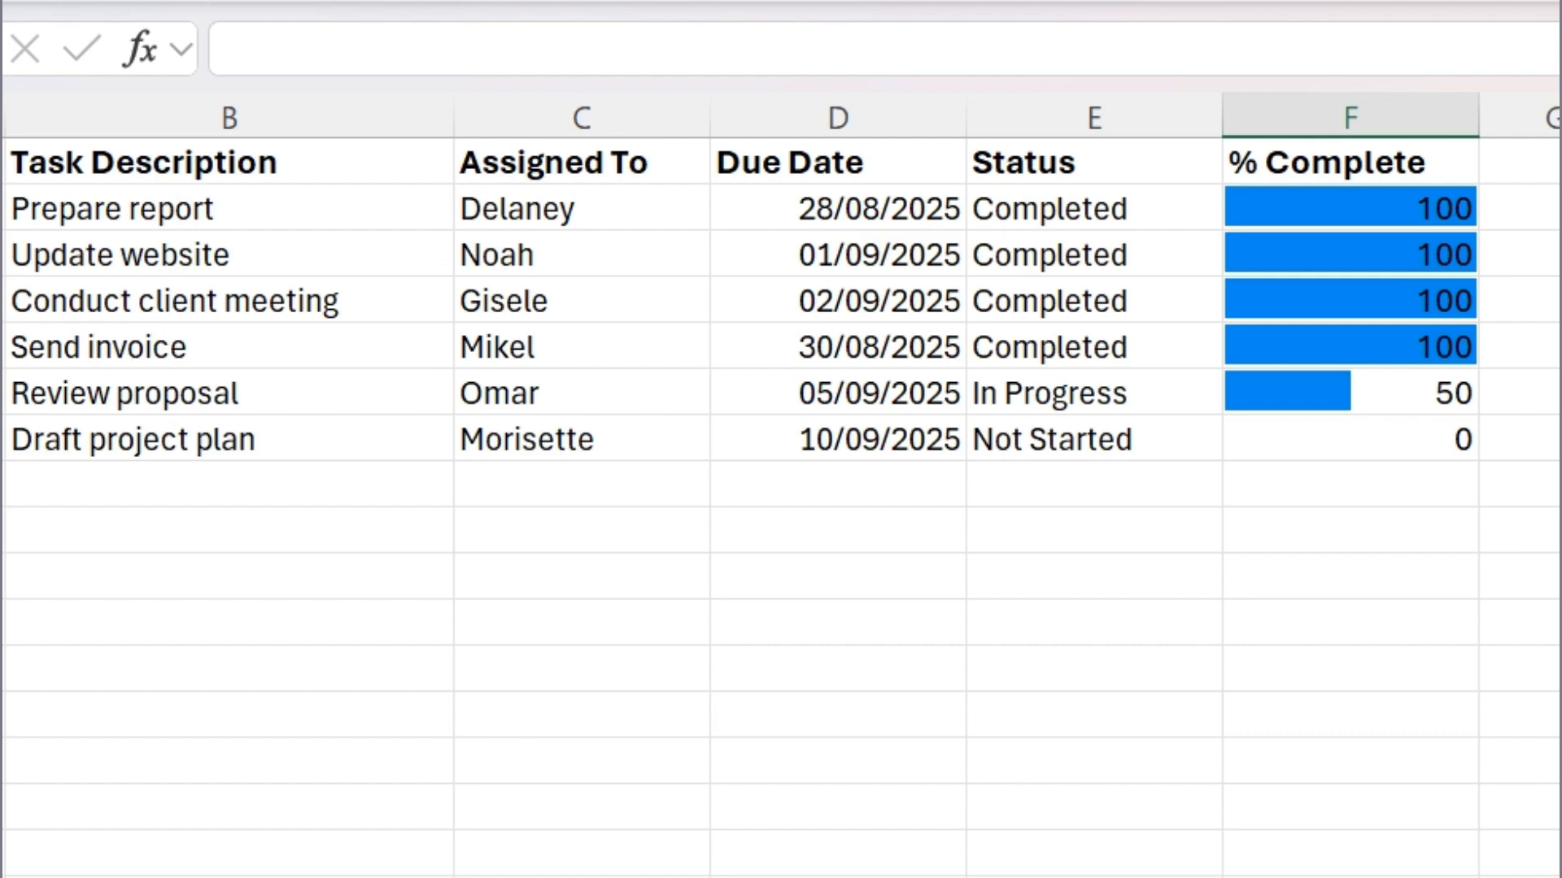
# Enter the formula =AVERAGE(F2:F8) in cell F9 to average the tasks' % Complete values
pyautogui.click(1327, 537)
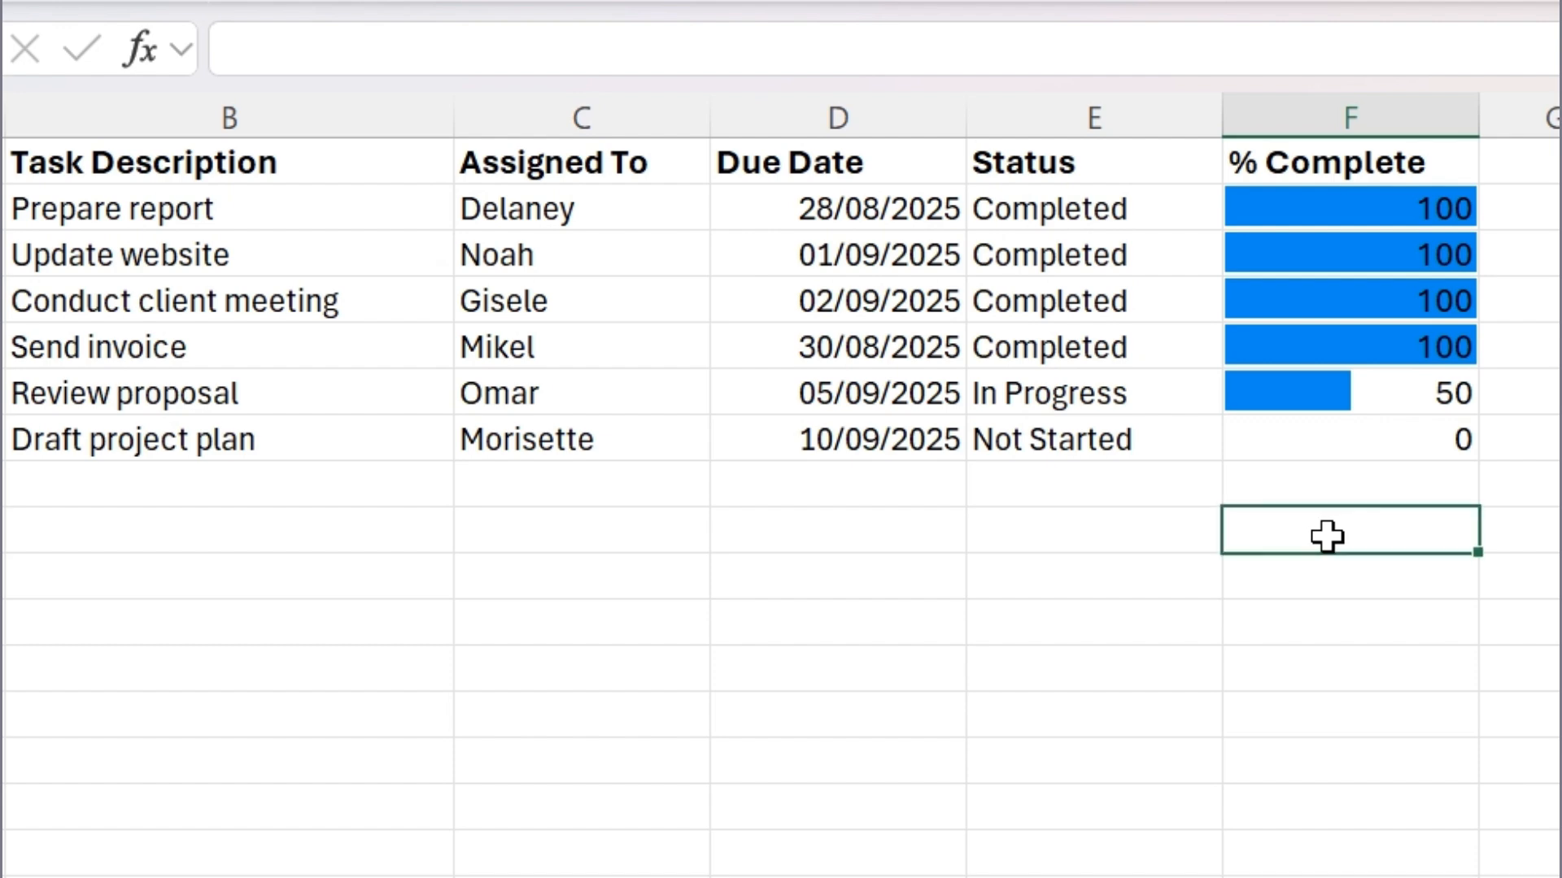
pyautogui.write('=')
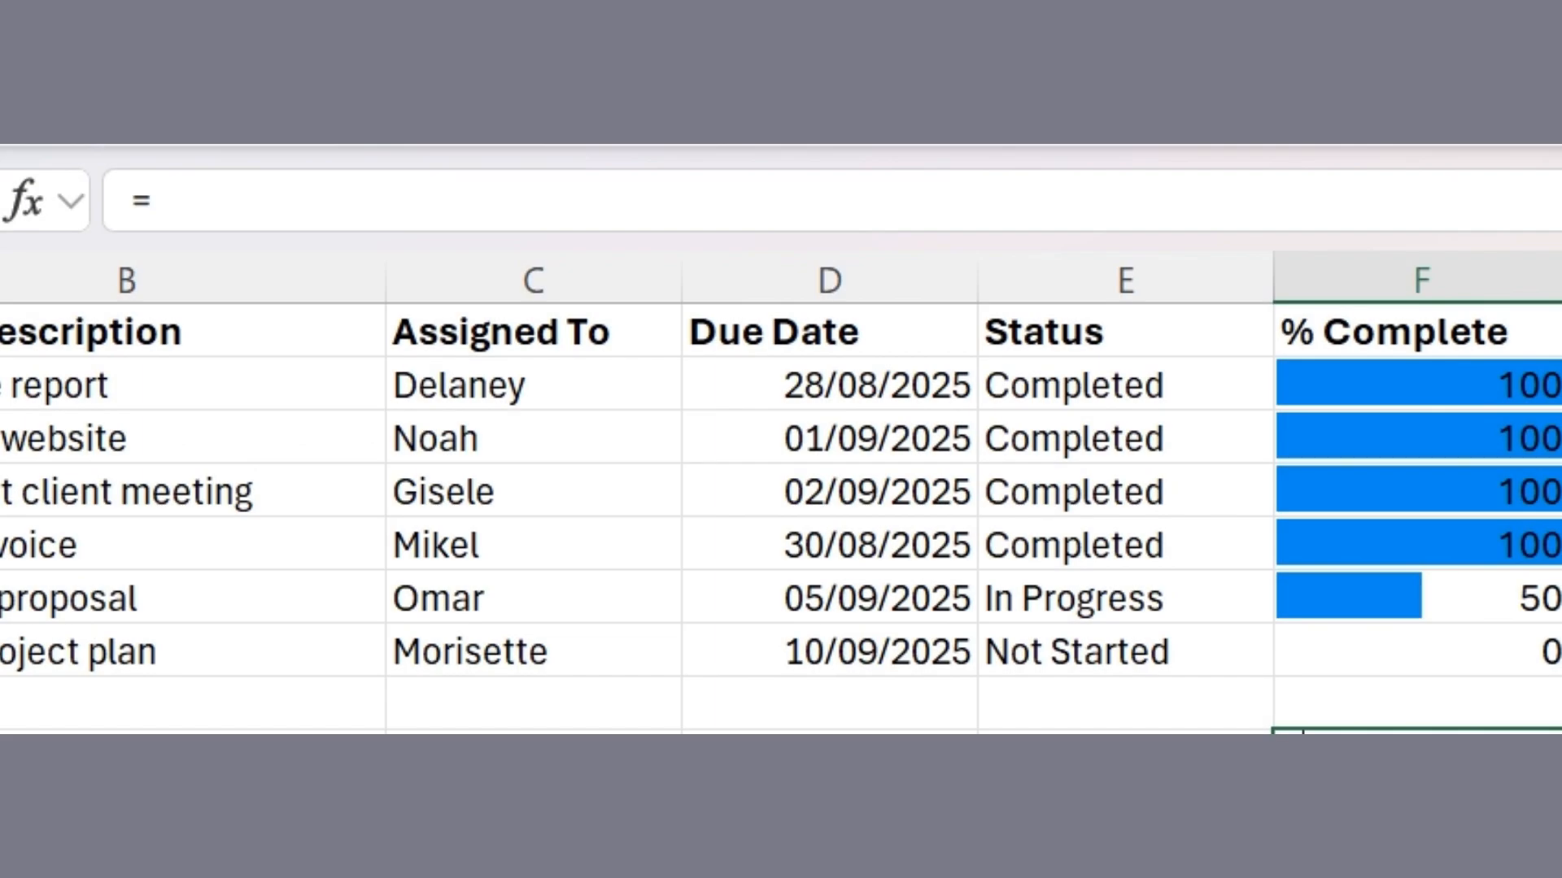
pyautogui.write('AVER')
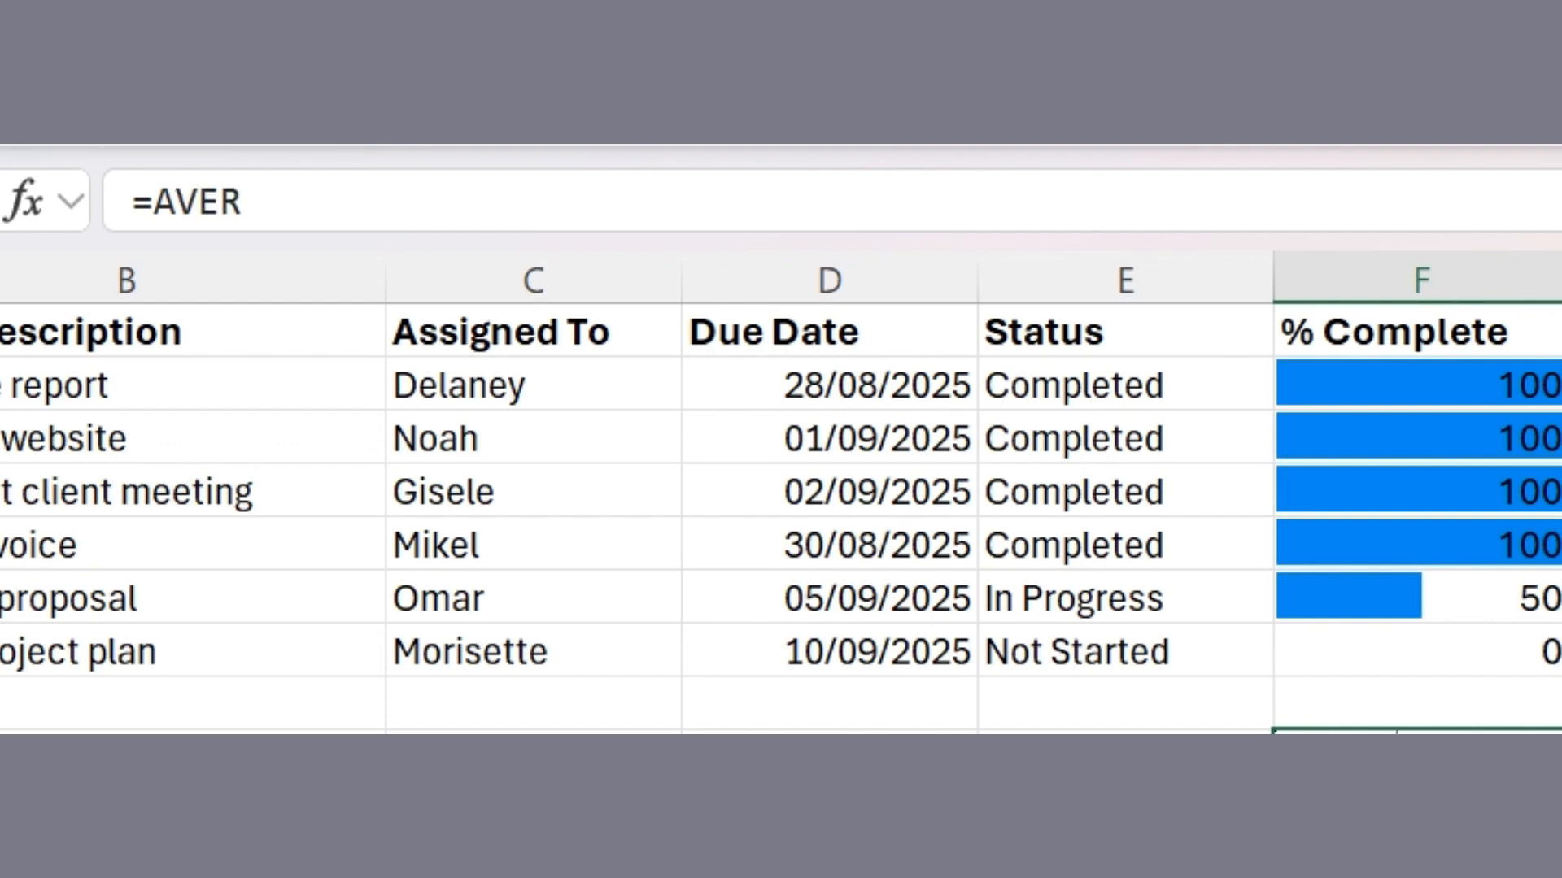
pyautogui.press('Tab')
pyautogui.write('F2')
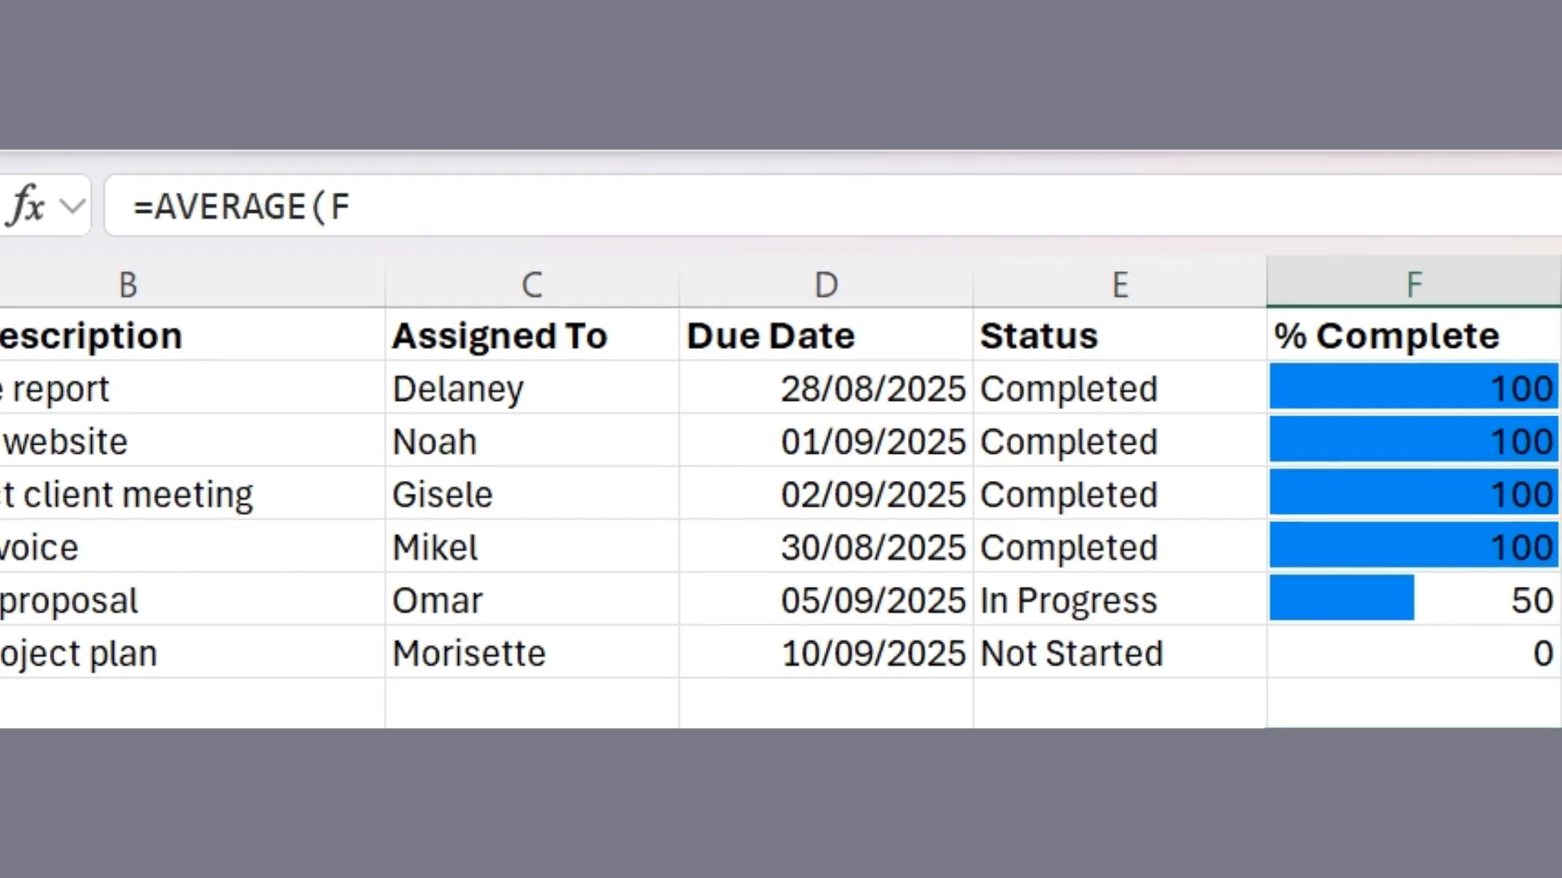
pyautogui.write(':F')
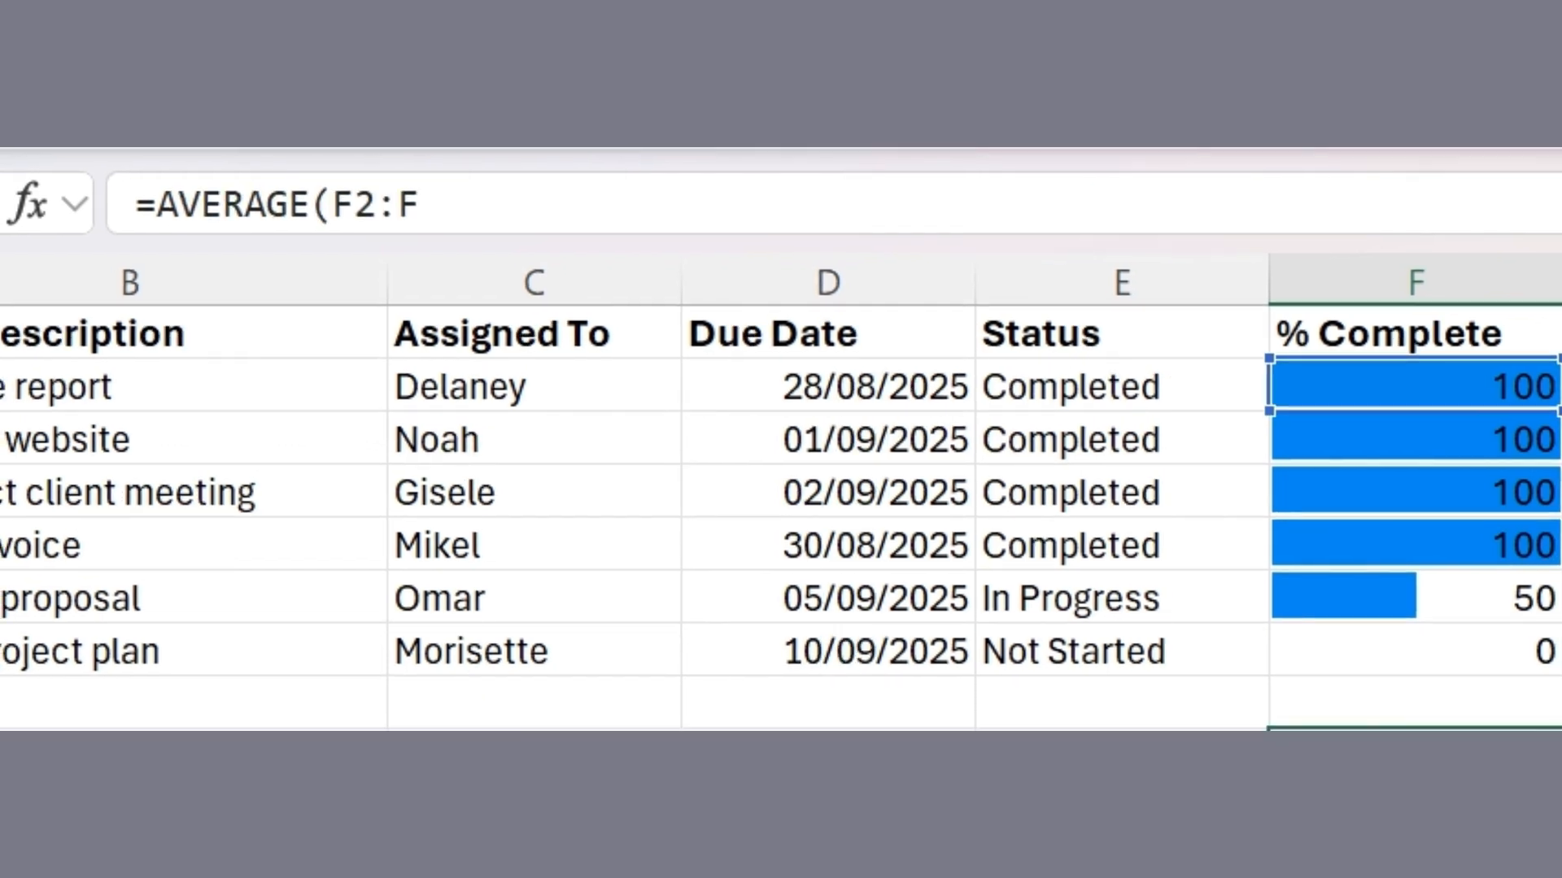
pyautogui.write('8')
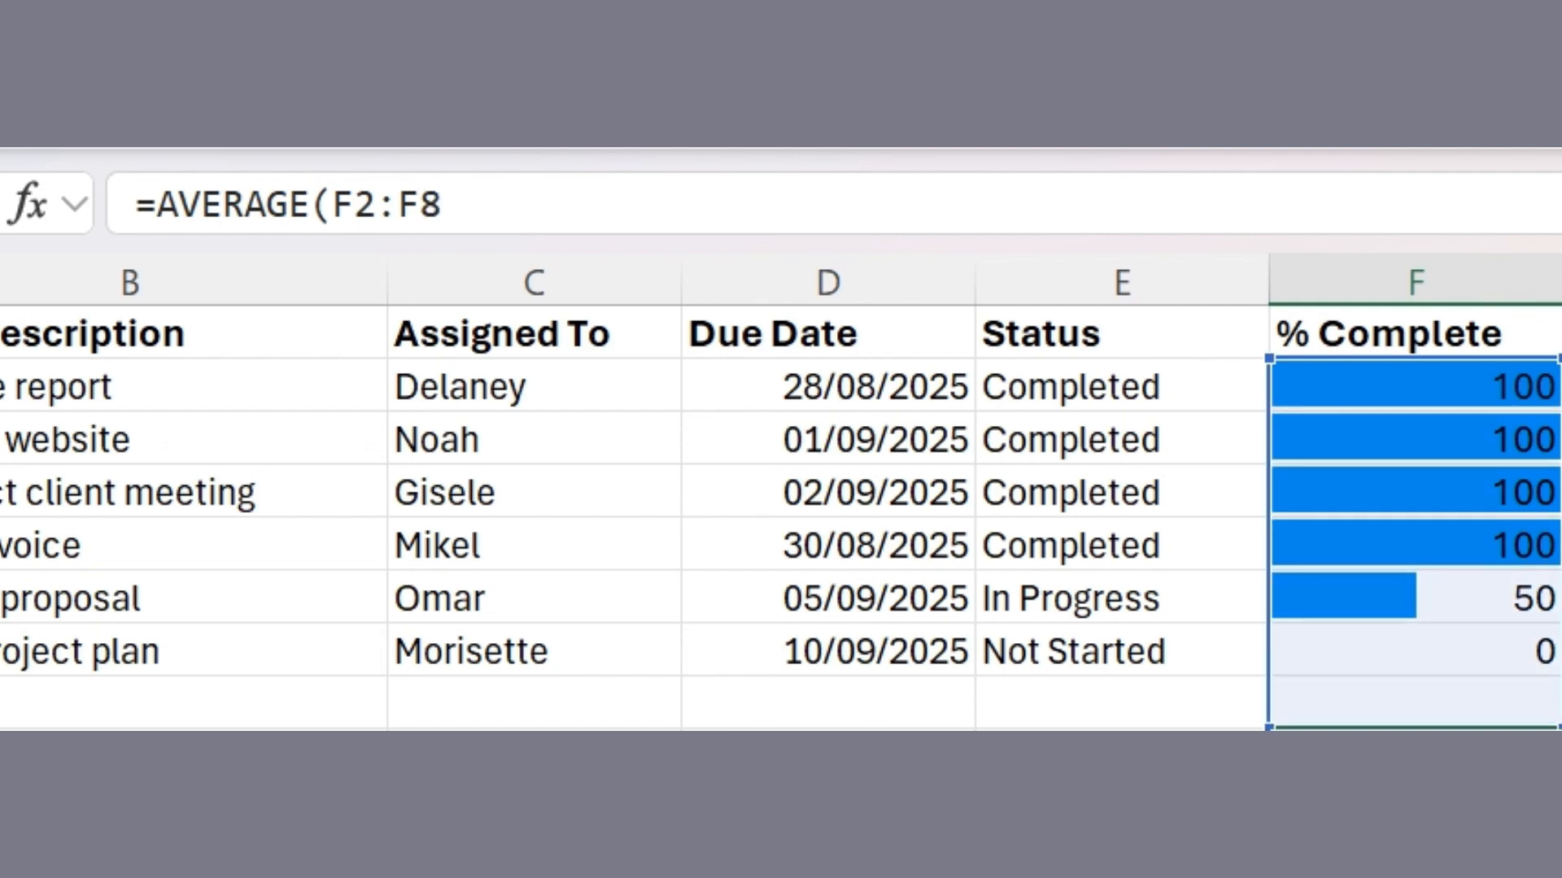
pyautogui.write(')')
pyautogui.press('Return')
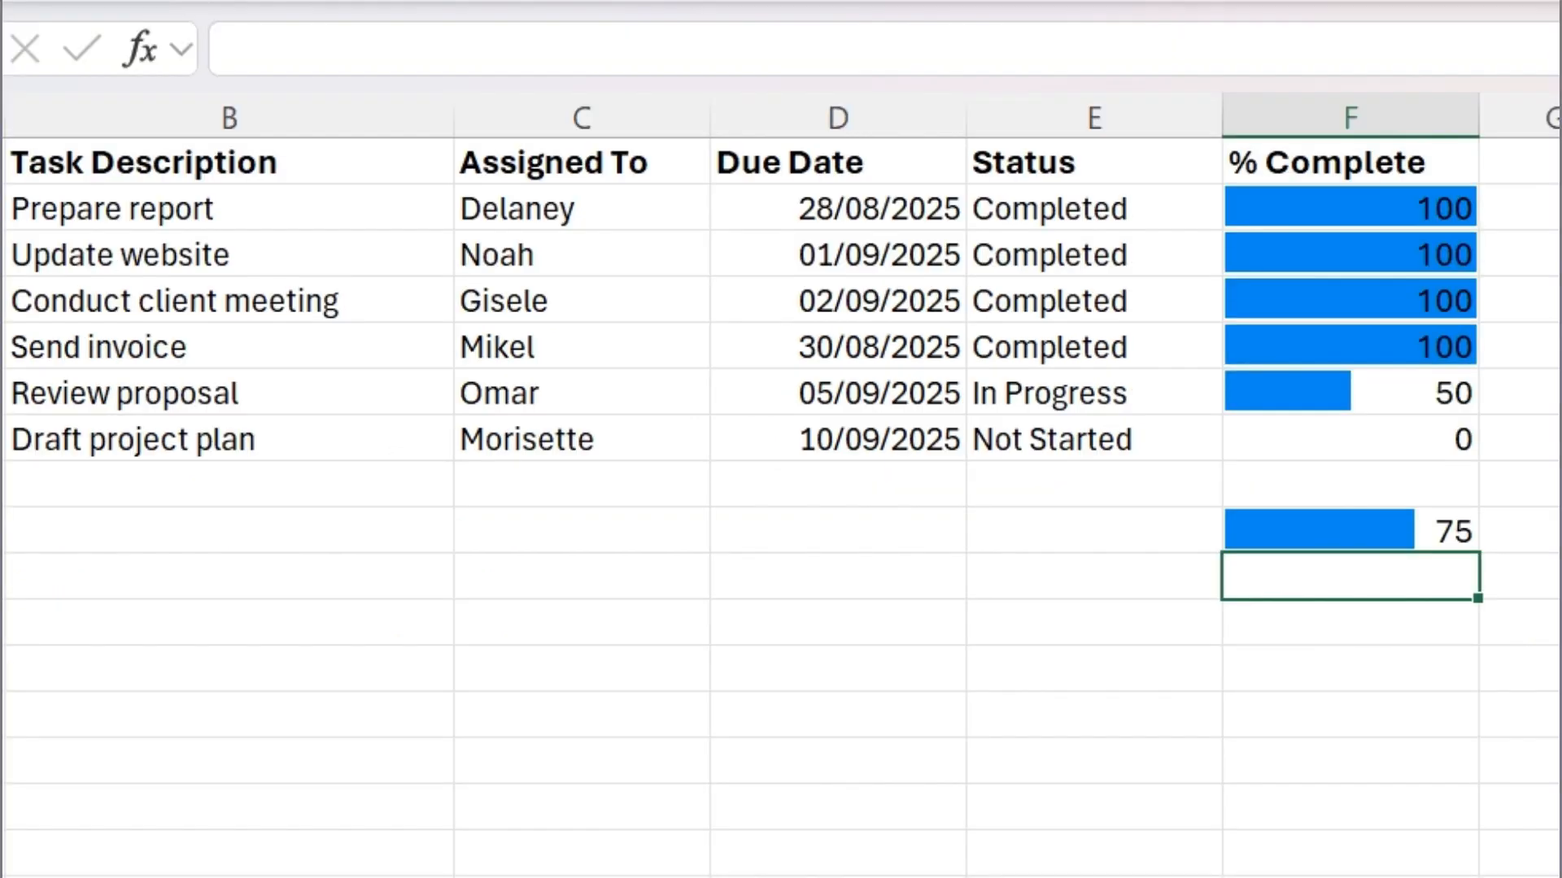
pyautogui.click(1514, 534)
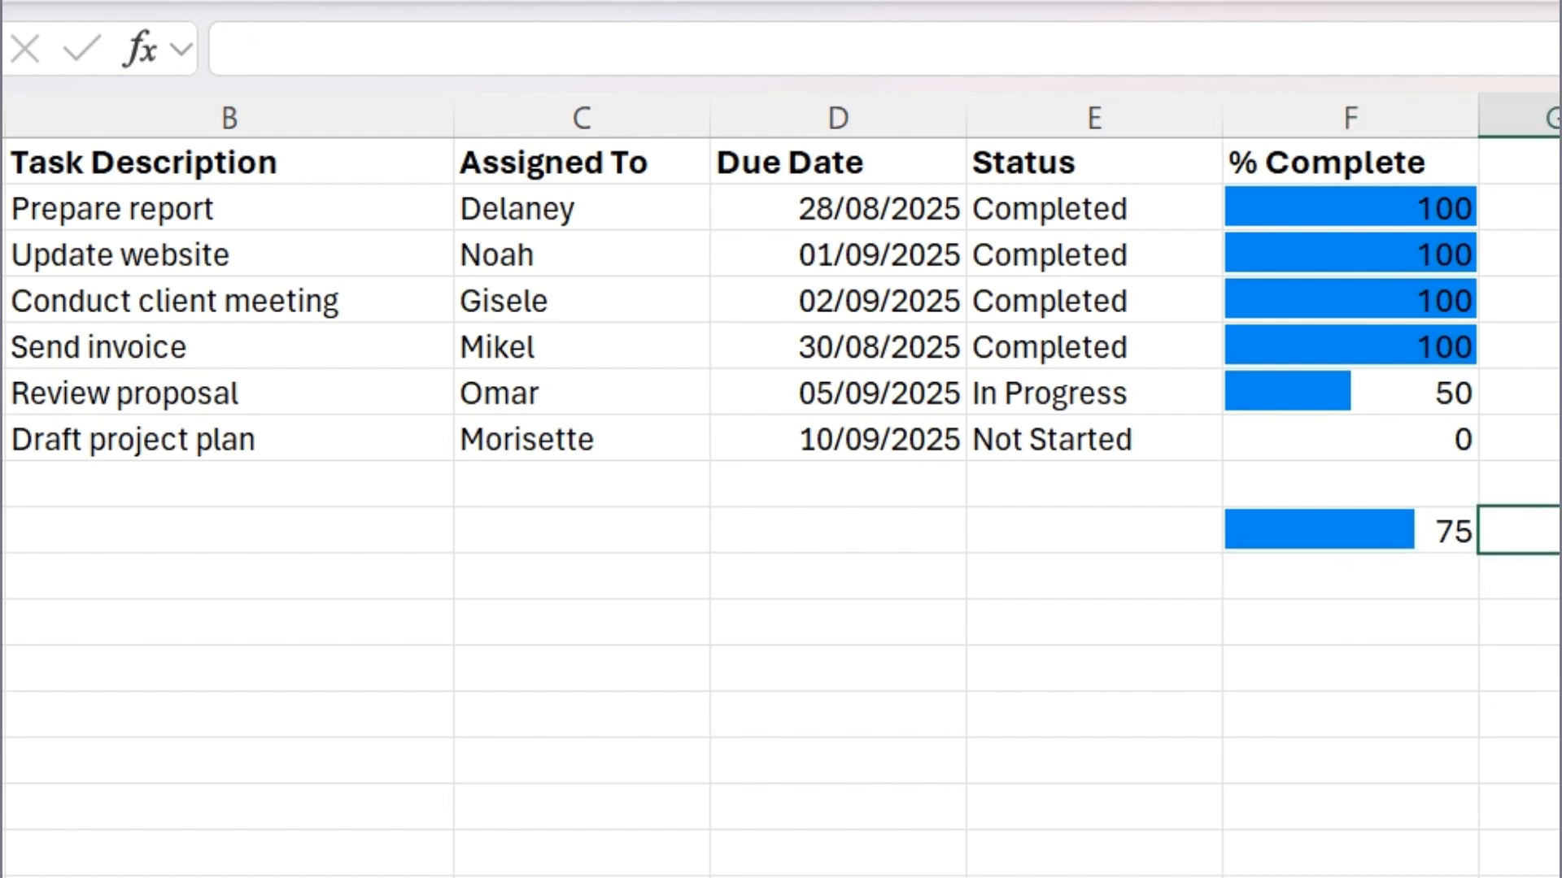
pyautogui.click(1199, 529)
pyautogui.moveTo(1265, 530); pyautogui.dragTo(1472, 548)
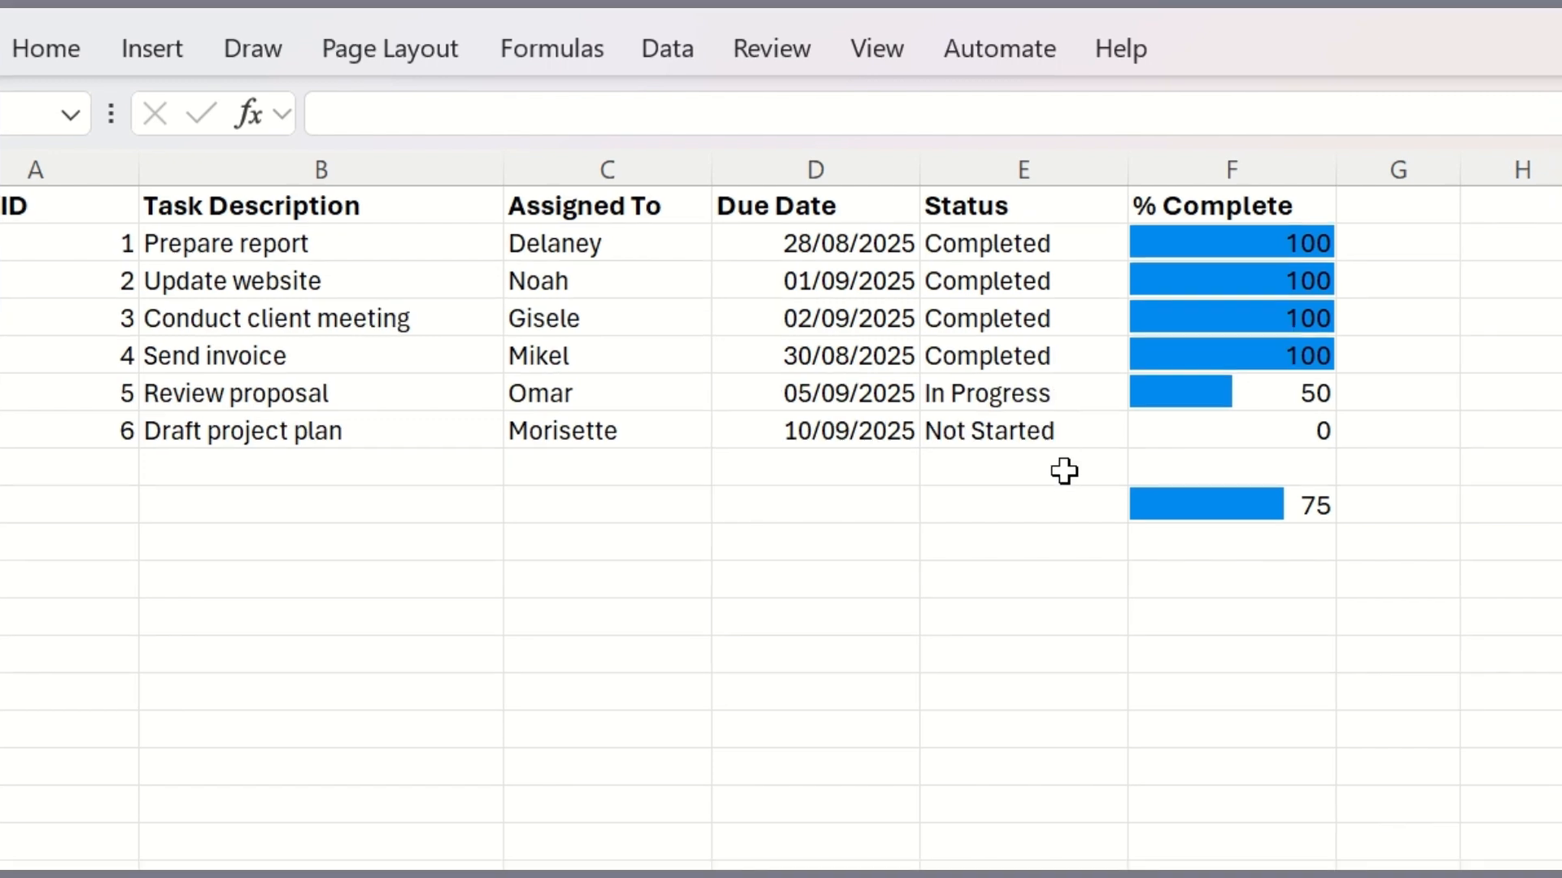
# Set the status of the Update website task to In Progress and of the Conduct client meeting task to In Review
pyautogui.click(1087, 282)
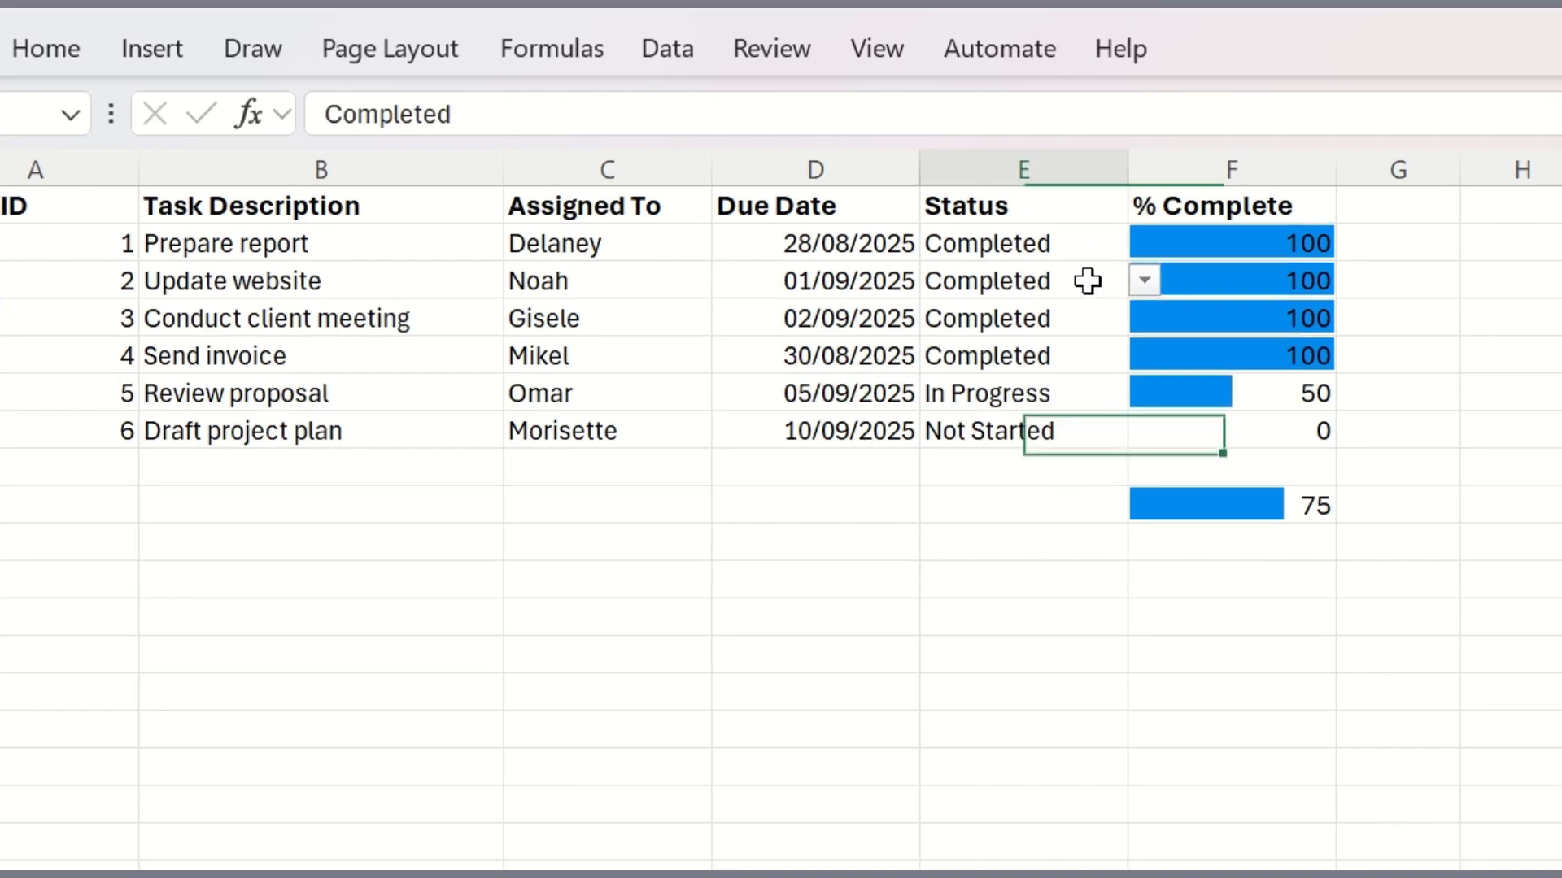
pyautogui.click(1145, 281)
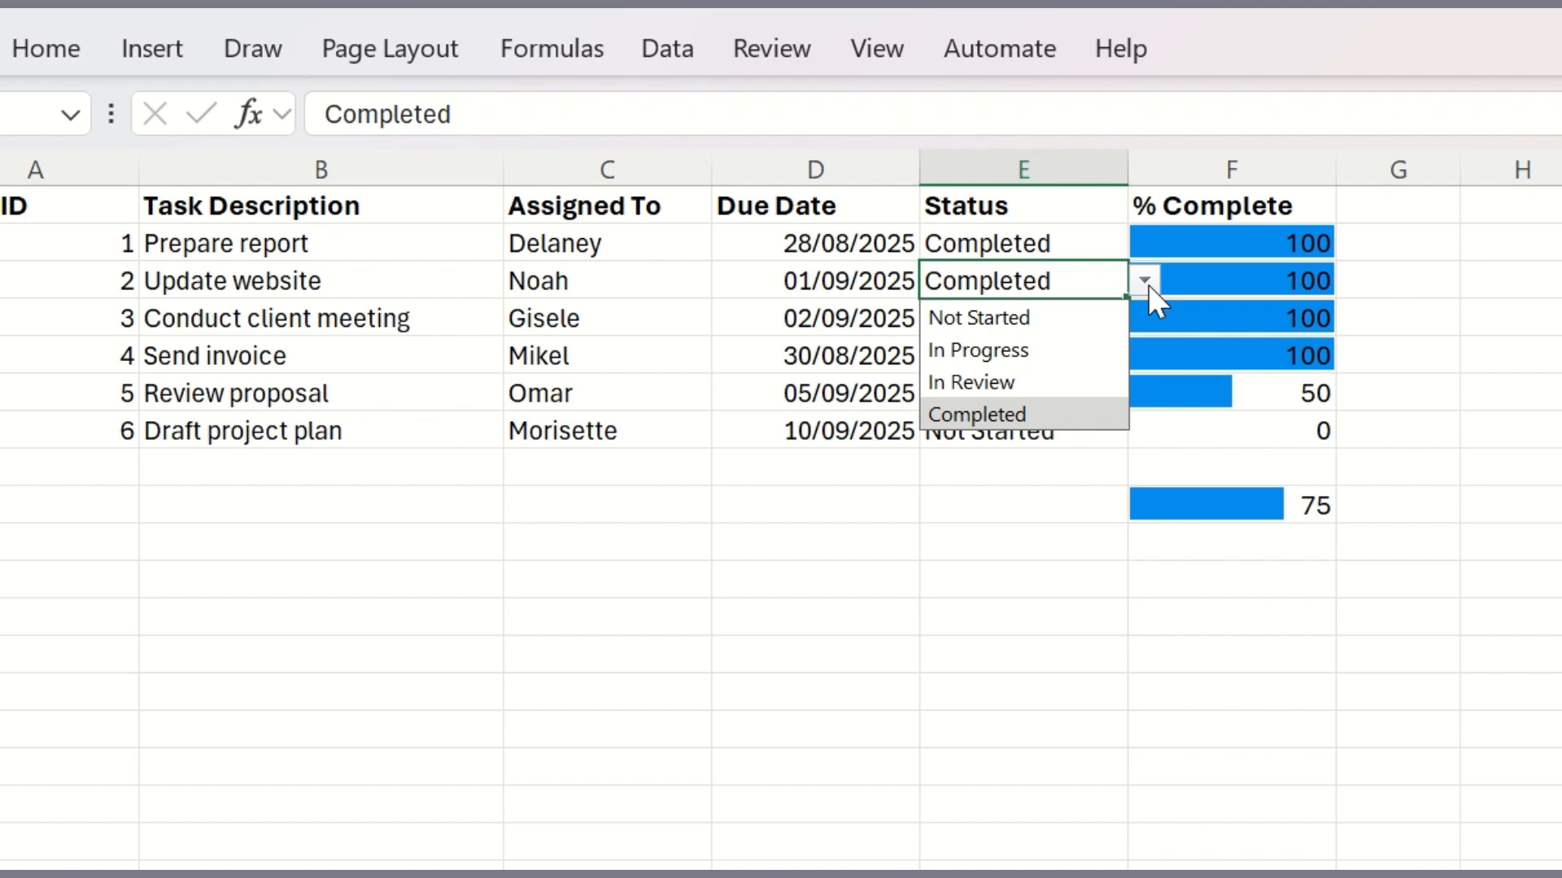
pyautogui.click(1077, 358)
pyautogui.click(1110, 323)
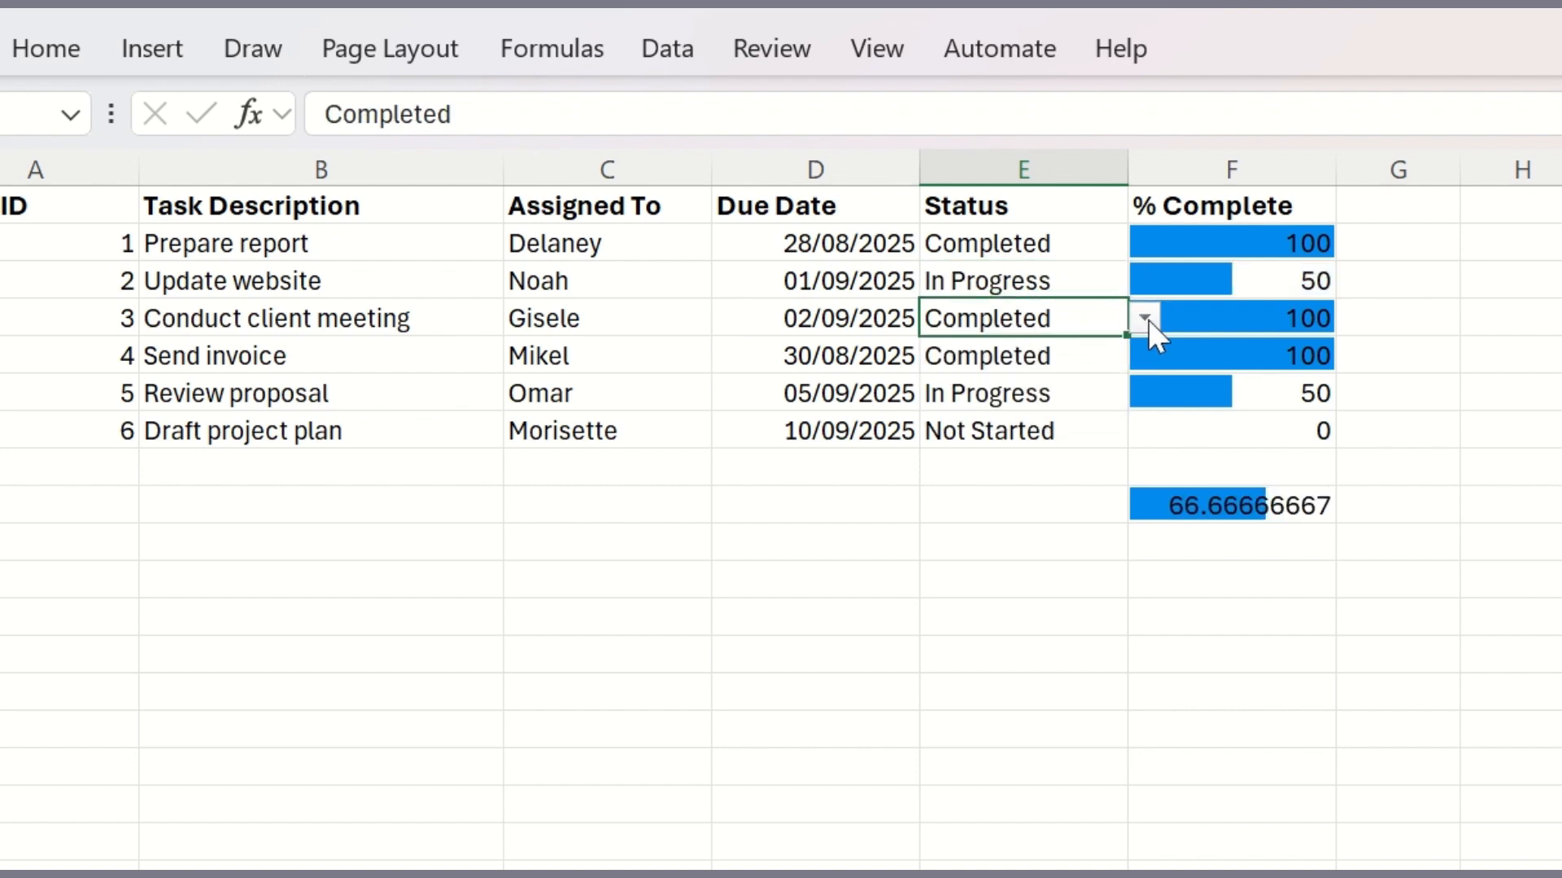
pyautogui.click(1145, 318)
pyautogui.click(1034, 413)
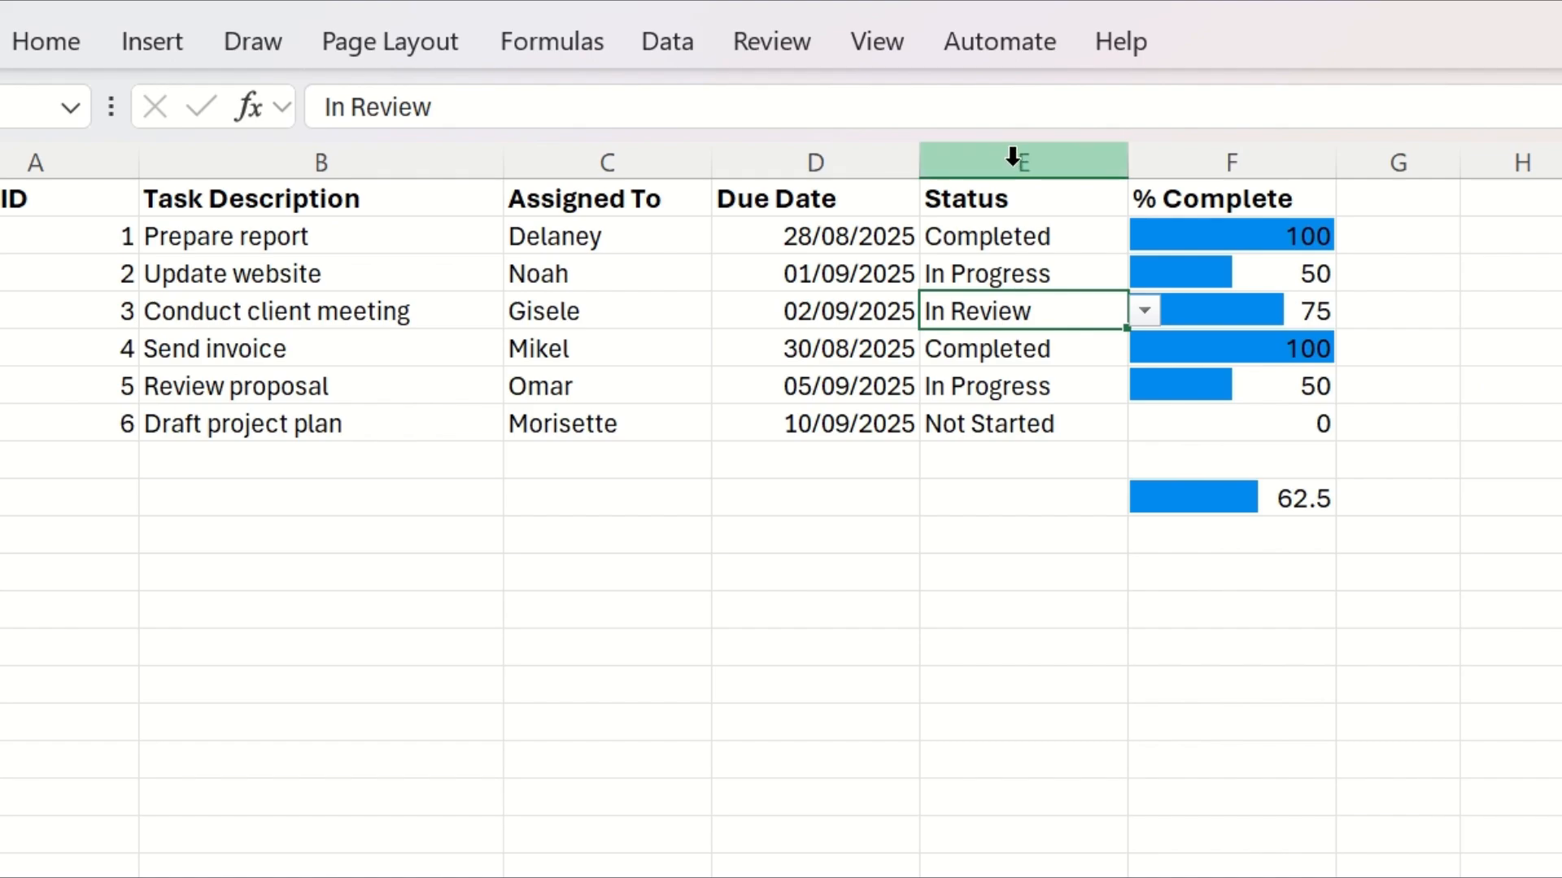
# Create a conditional formatting rule on the whole Status column for cells with specific text containing Not Started
pyautogui.click(1015, 158)
pyautogui.click(49, 47)
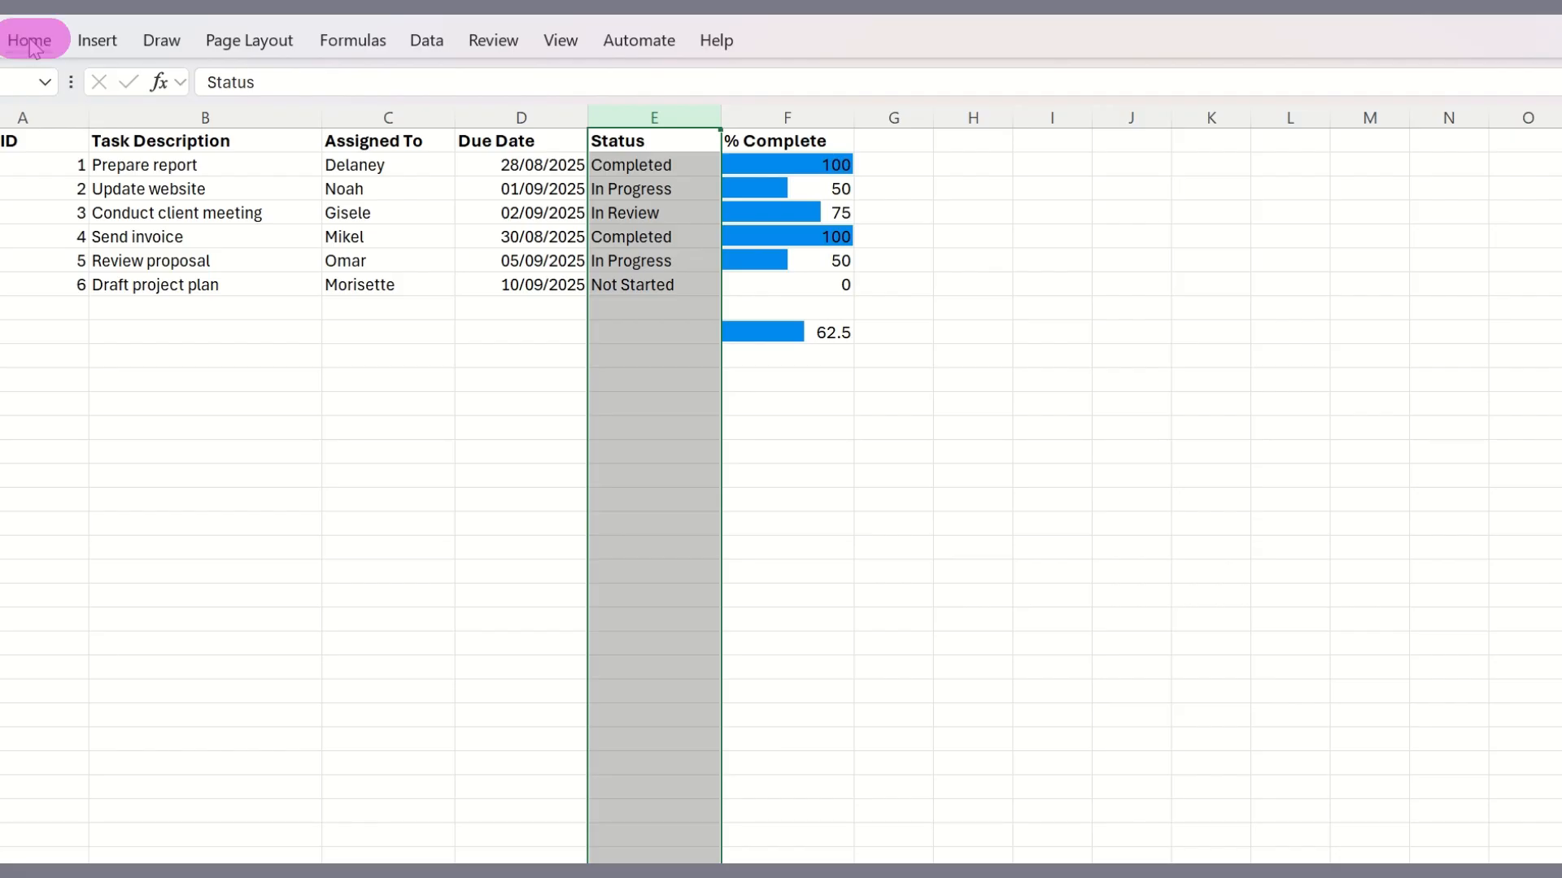
pyautogui.click(1025, 140)
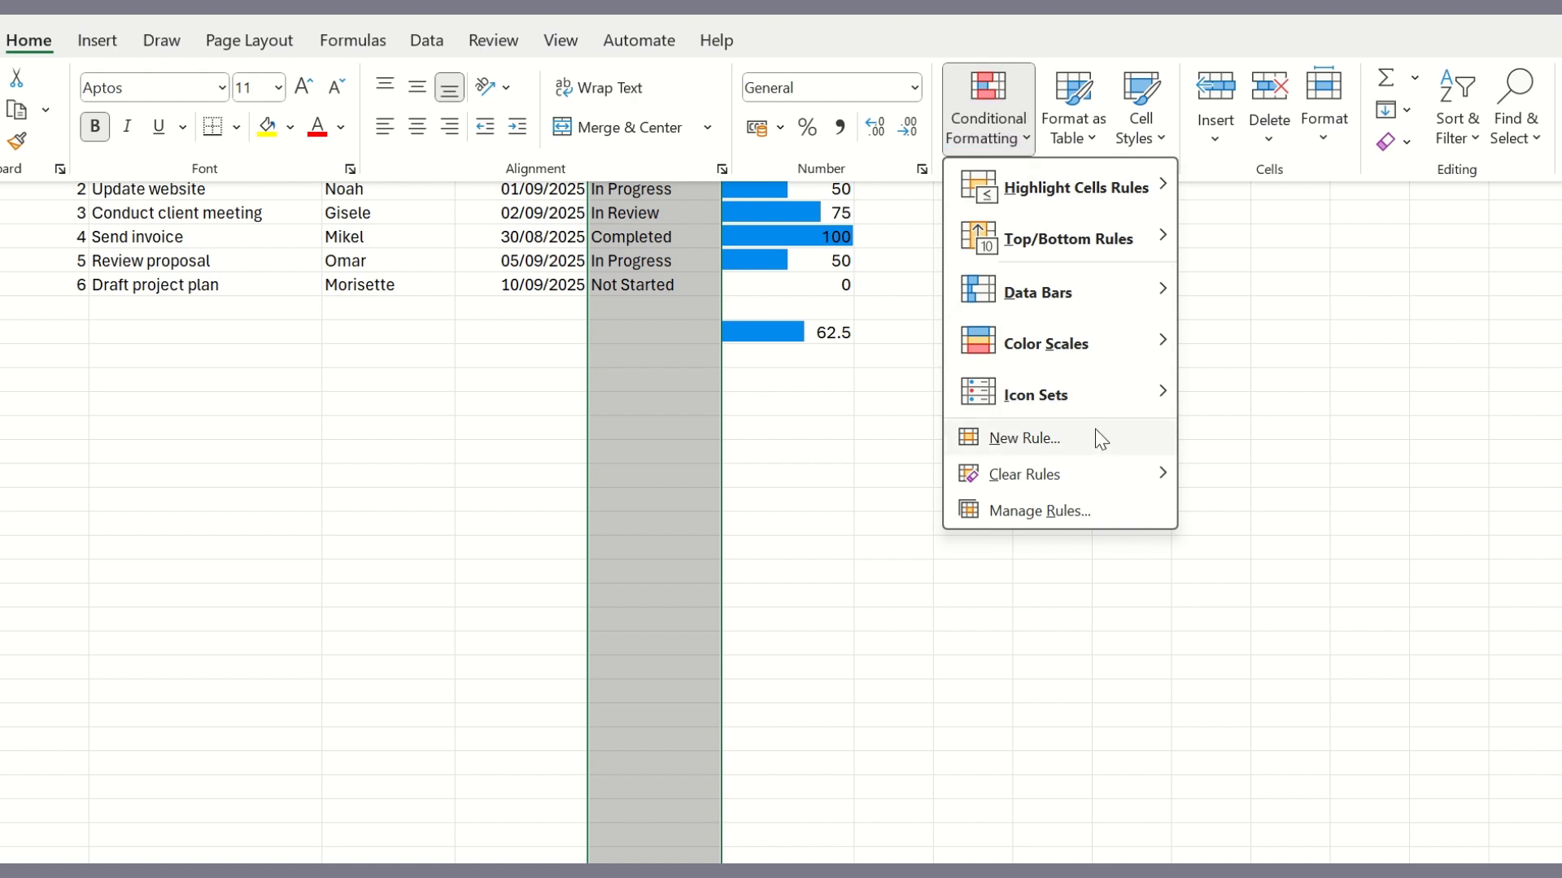
pyautogui.click(1011, 444)
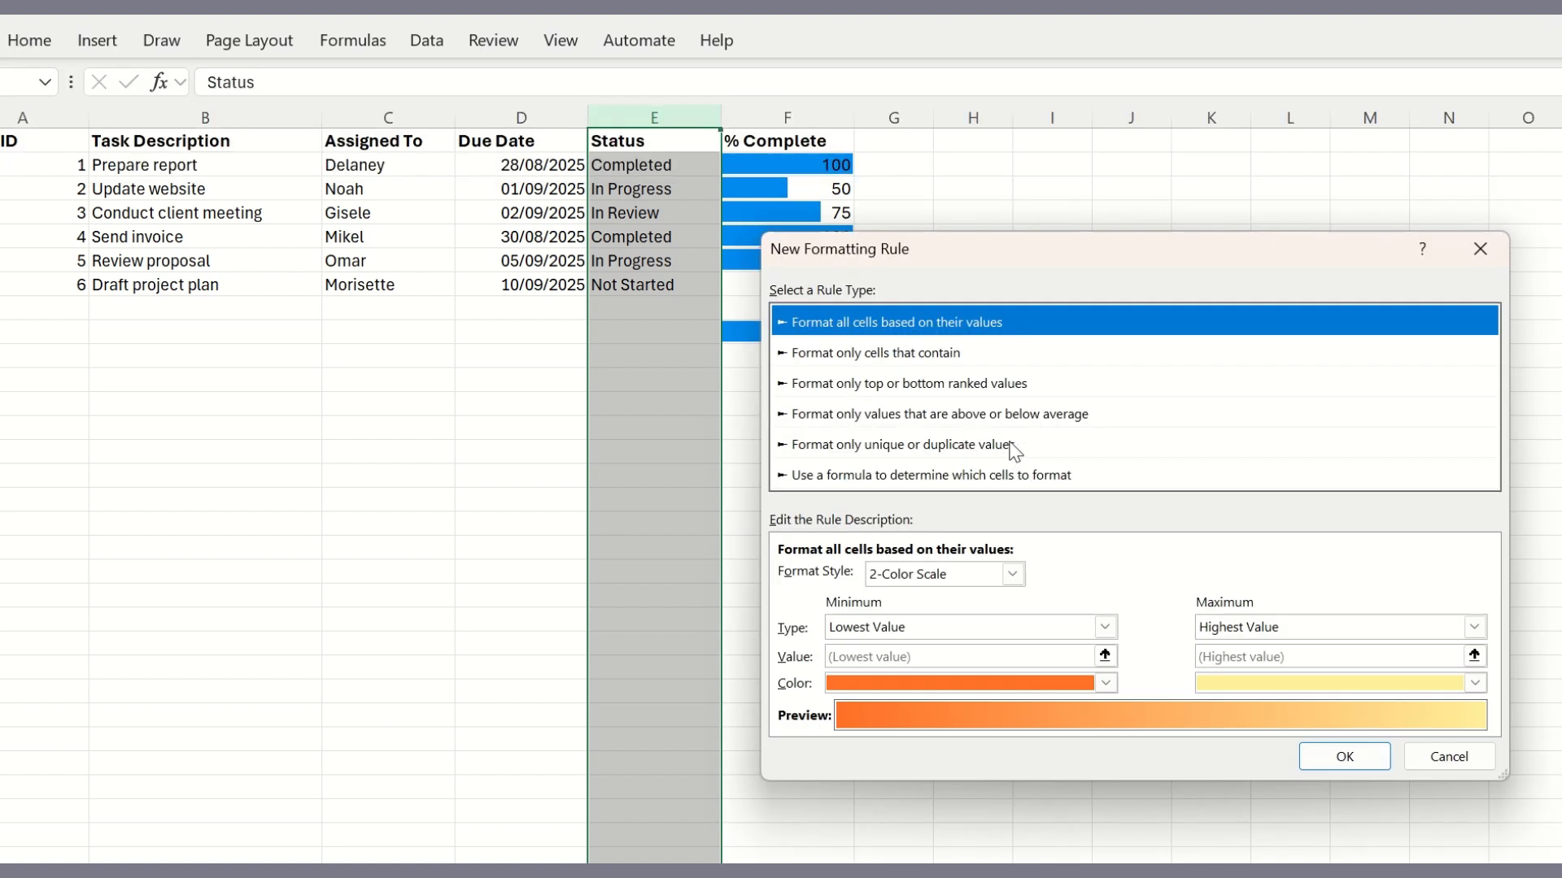
pyautogui.click(857, 358)
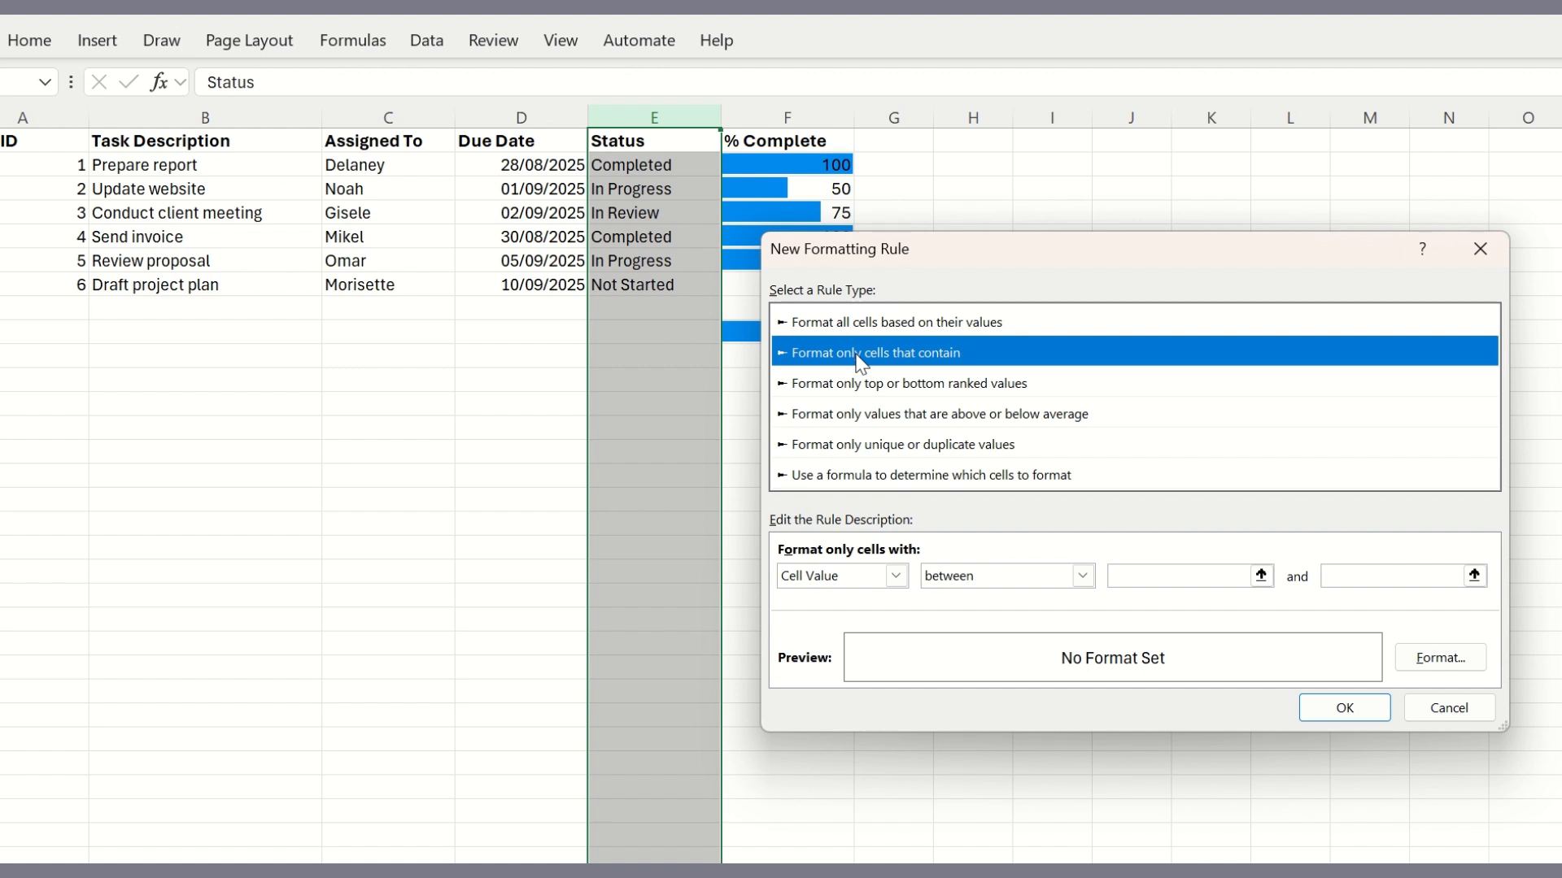
pyautogui.click(896, 576)
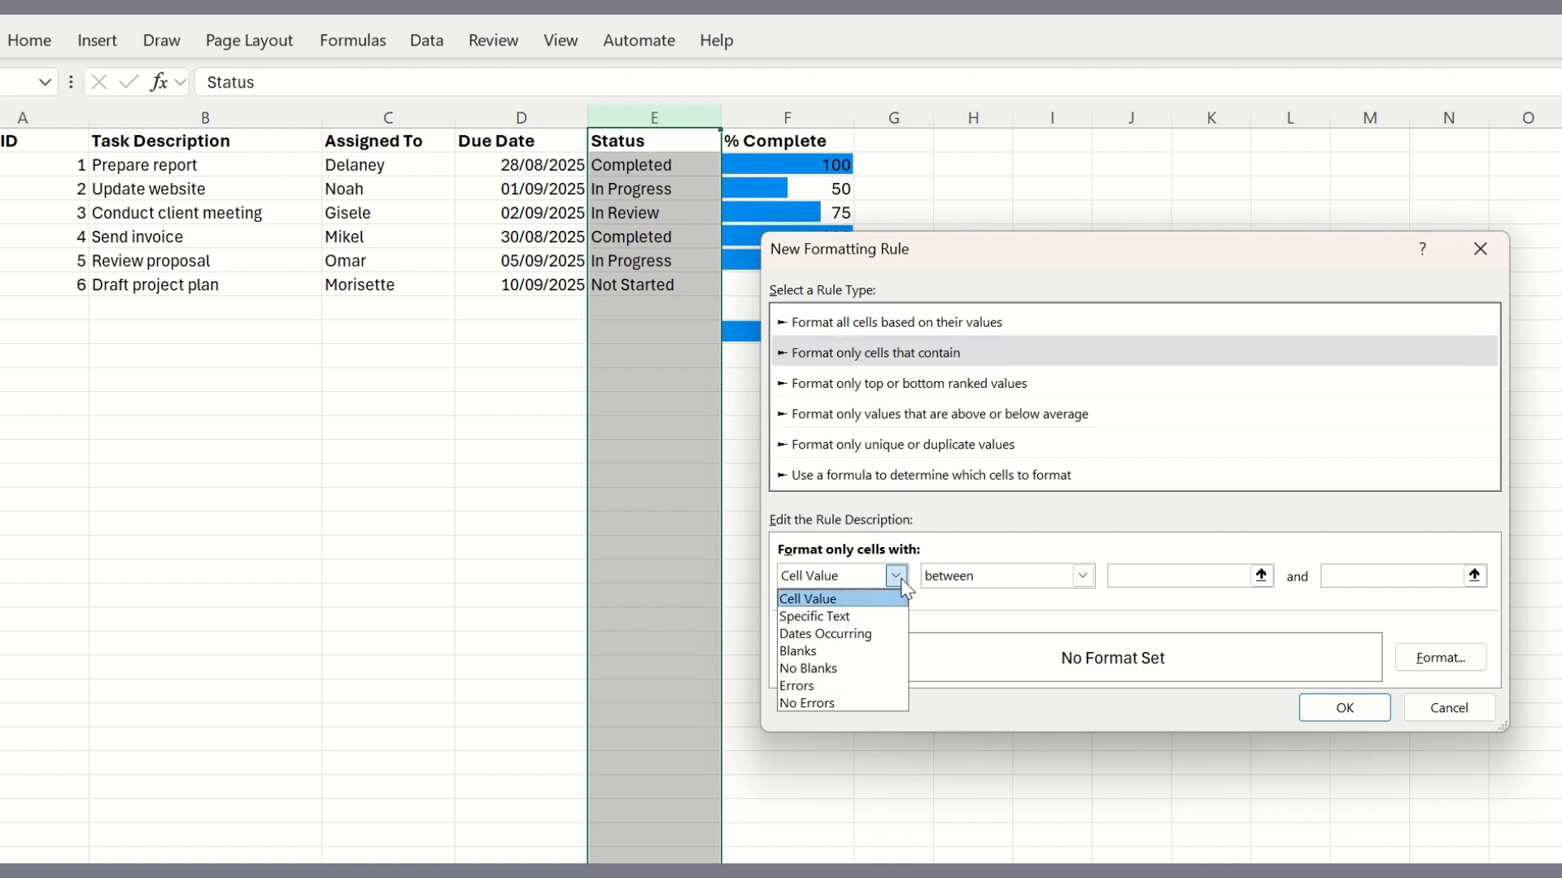
pyautogui.click(847, 616)
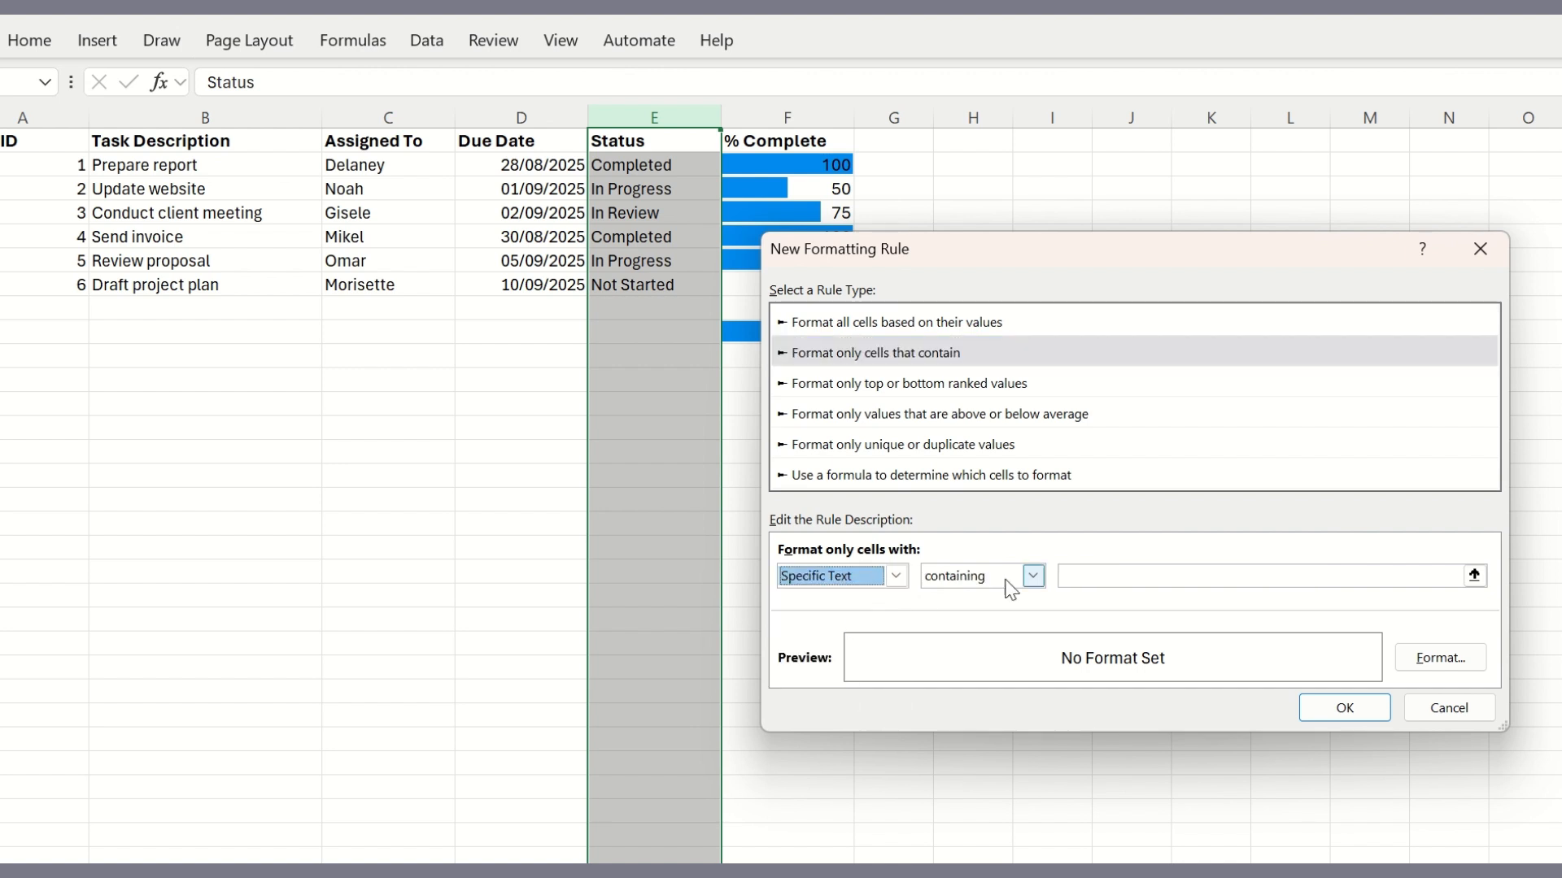
pyautogui.click(1078, 574)
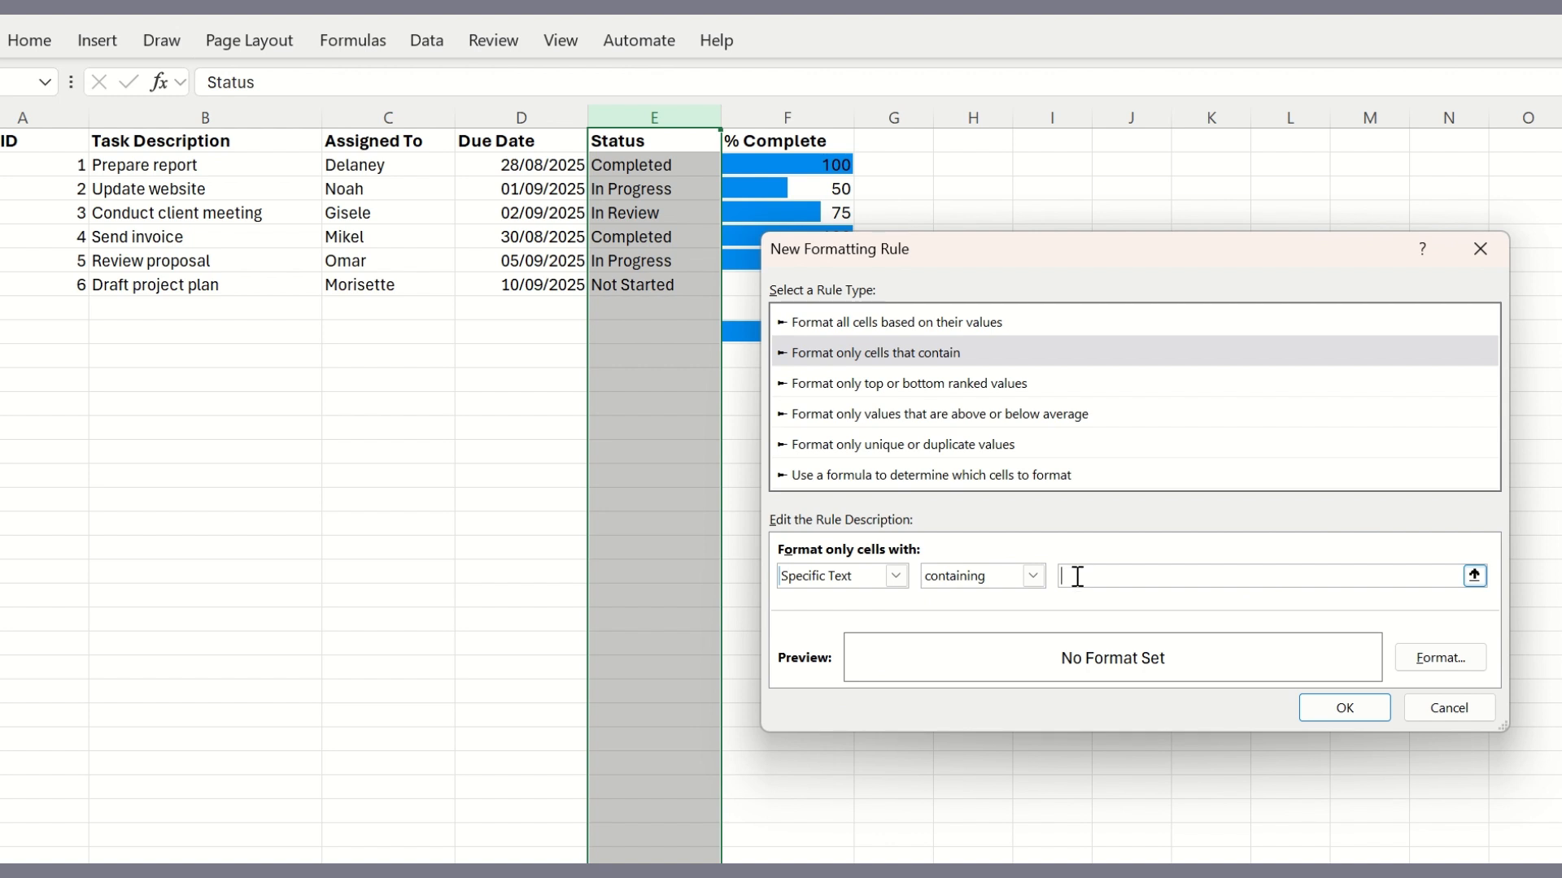
pyautogui.write('Not')
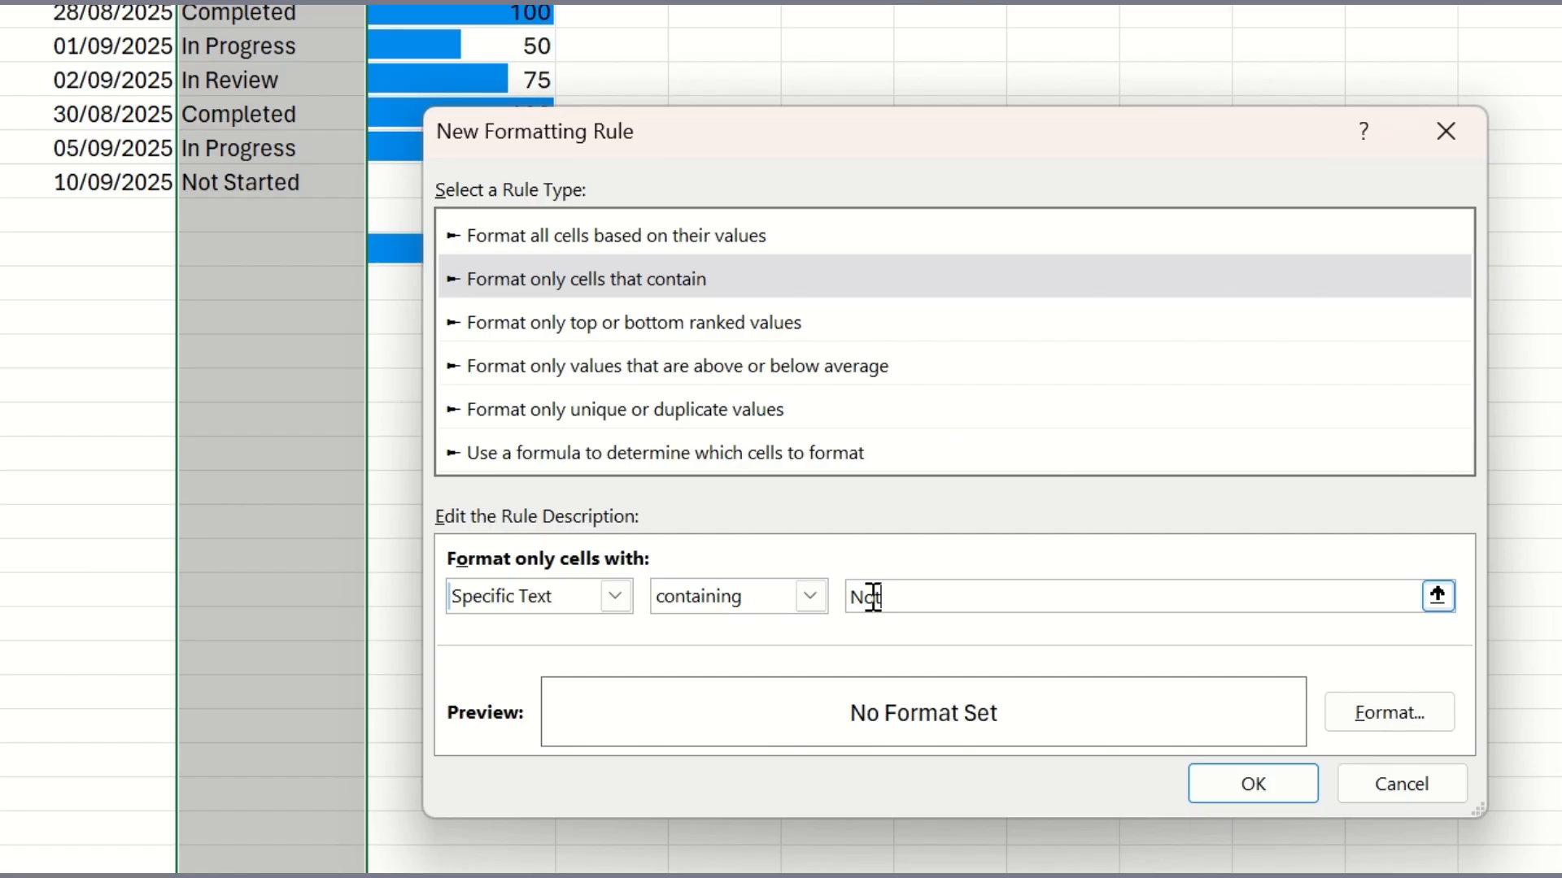
pyautogui.write(' St')
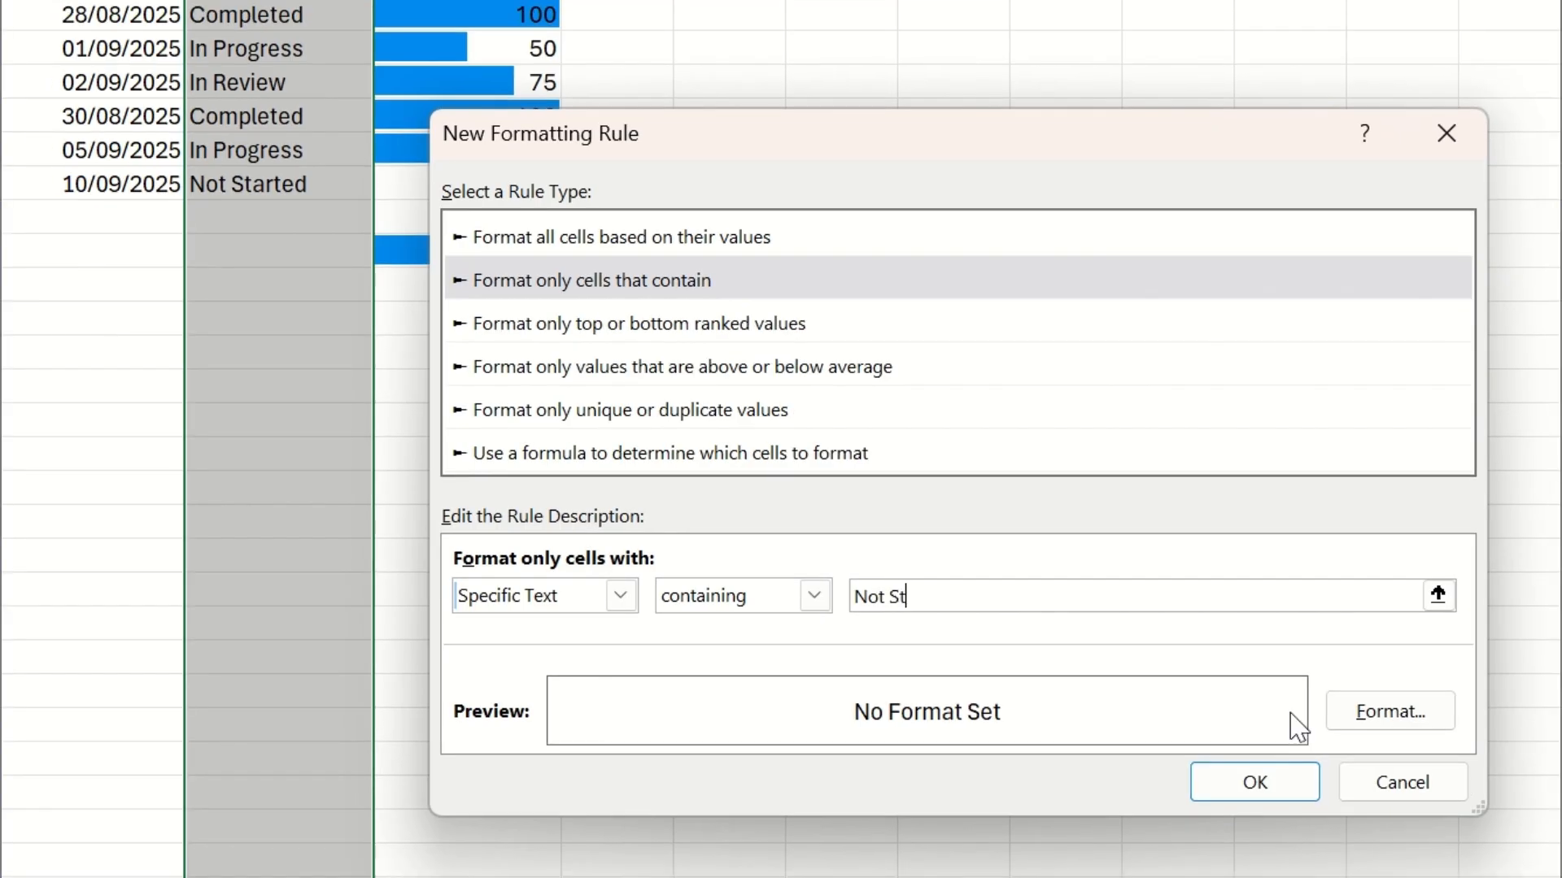
pyautogui.write('arted')
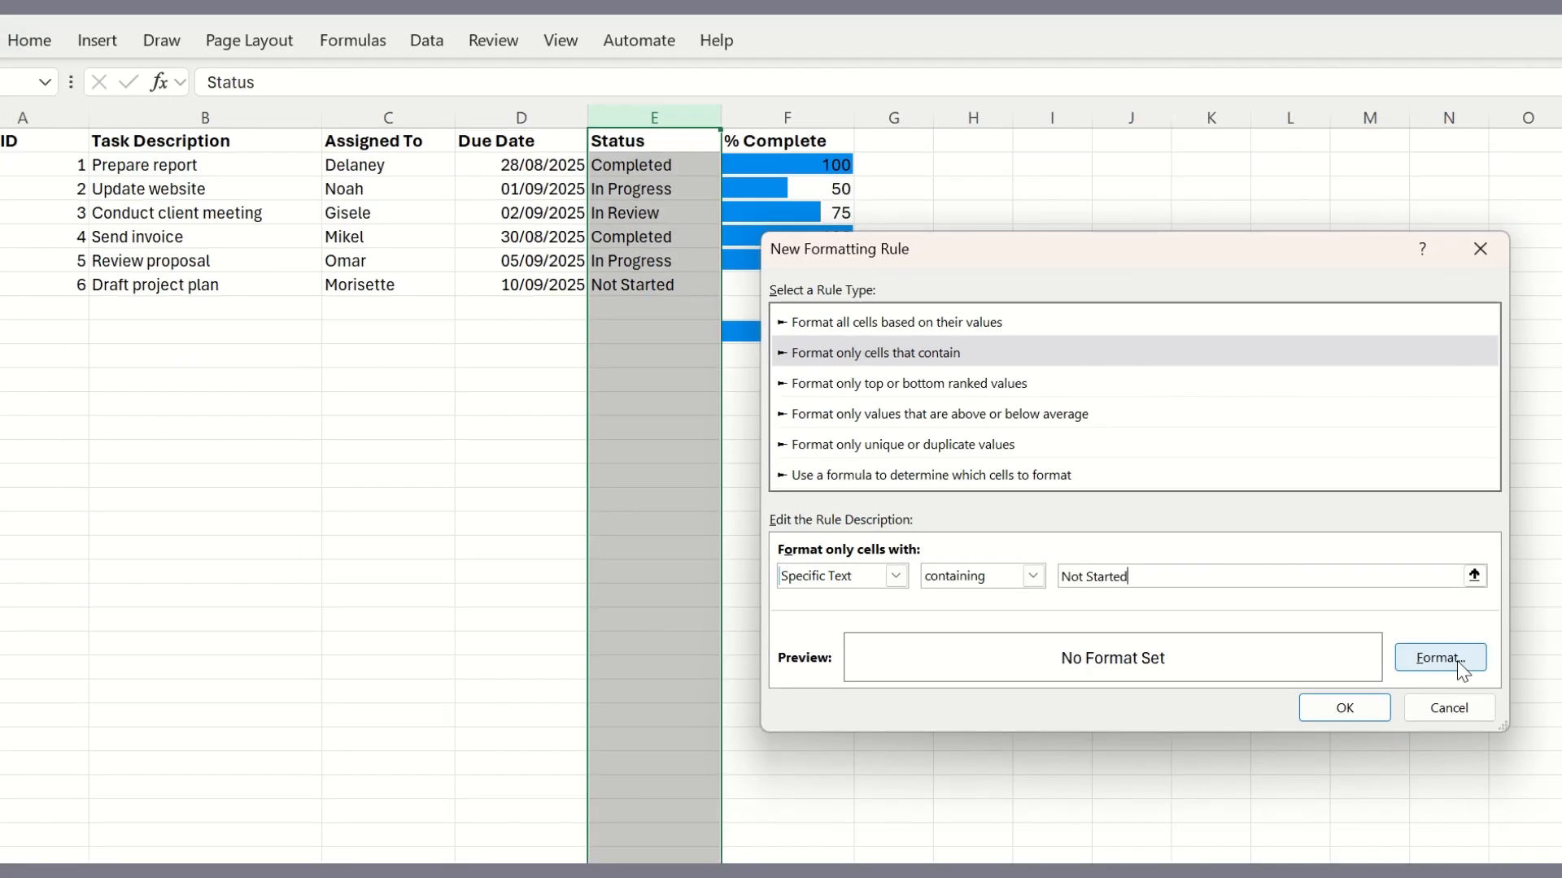
# Give the Not Started rule a grey fill and apply it to the Status column
pyautogui.click(1458, 661)
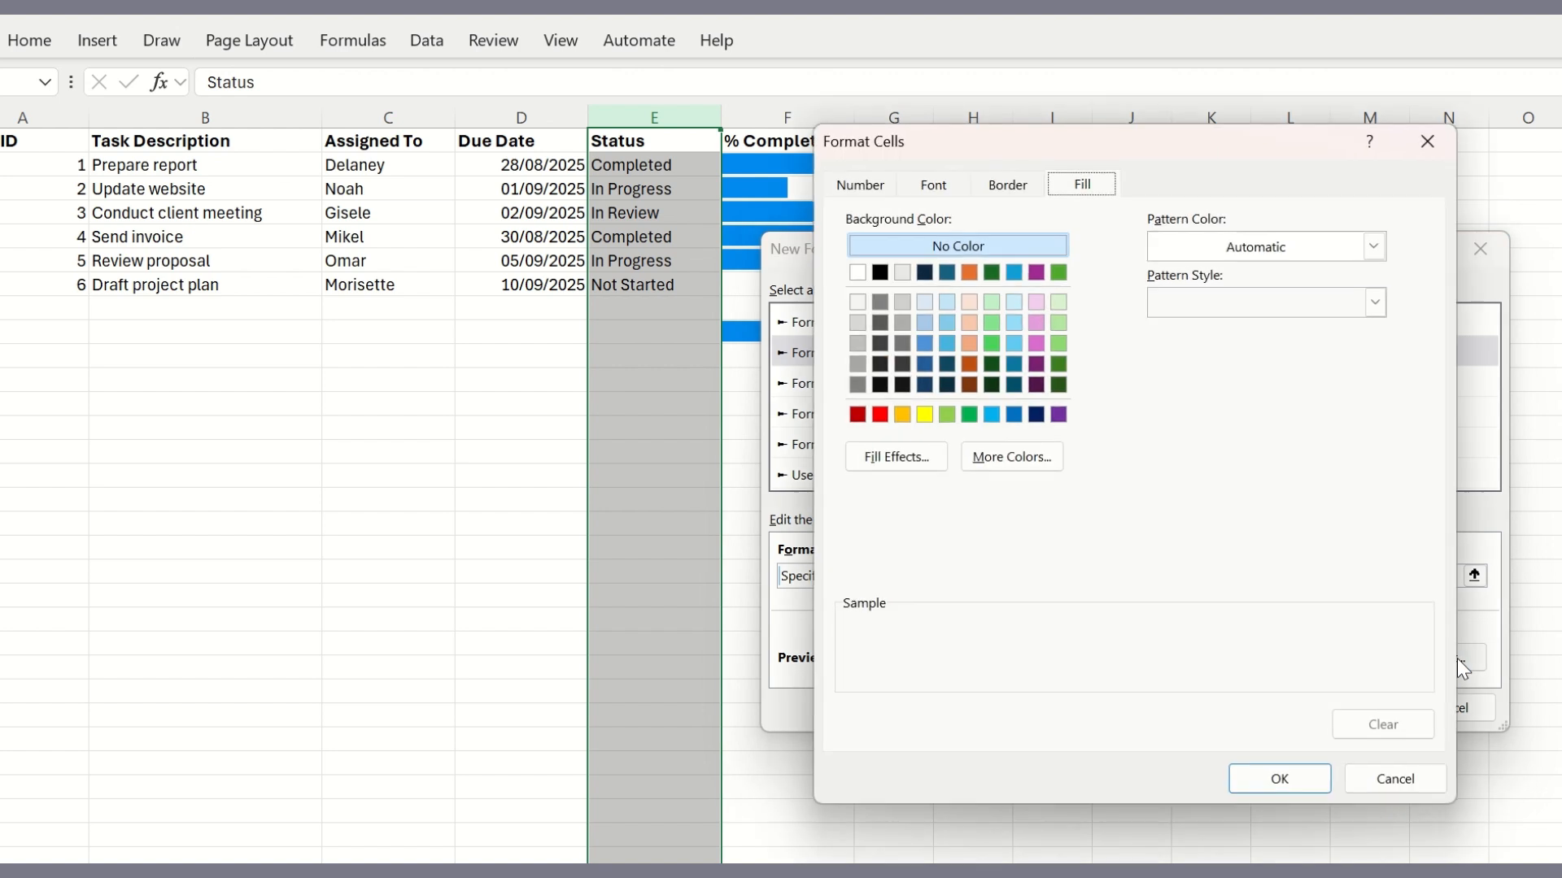
pyautogui.click(905, 323)
pyautogui.click(1293, 782)
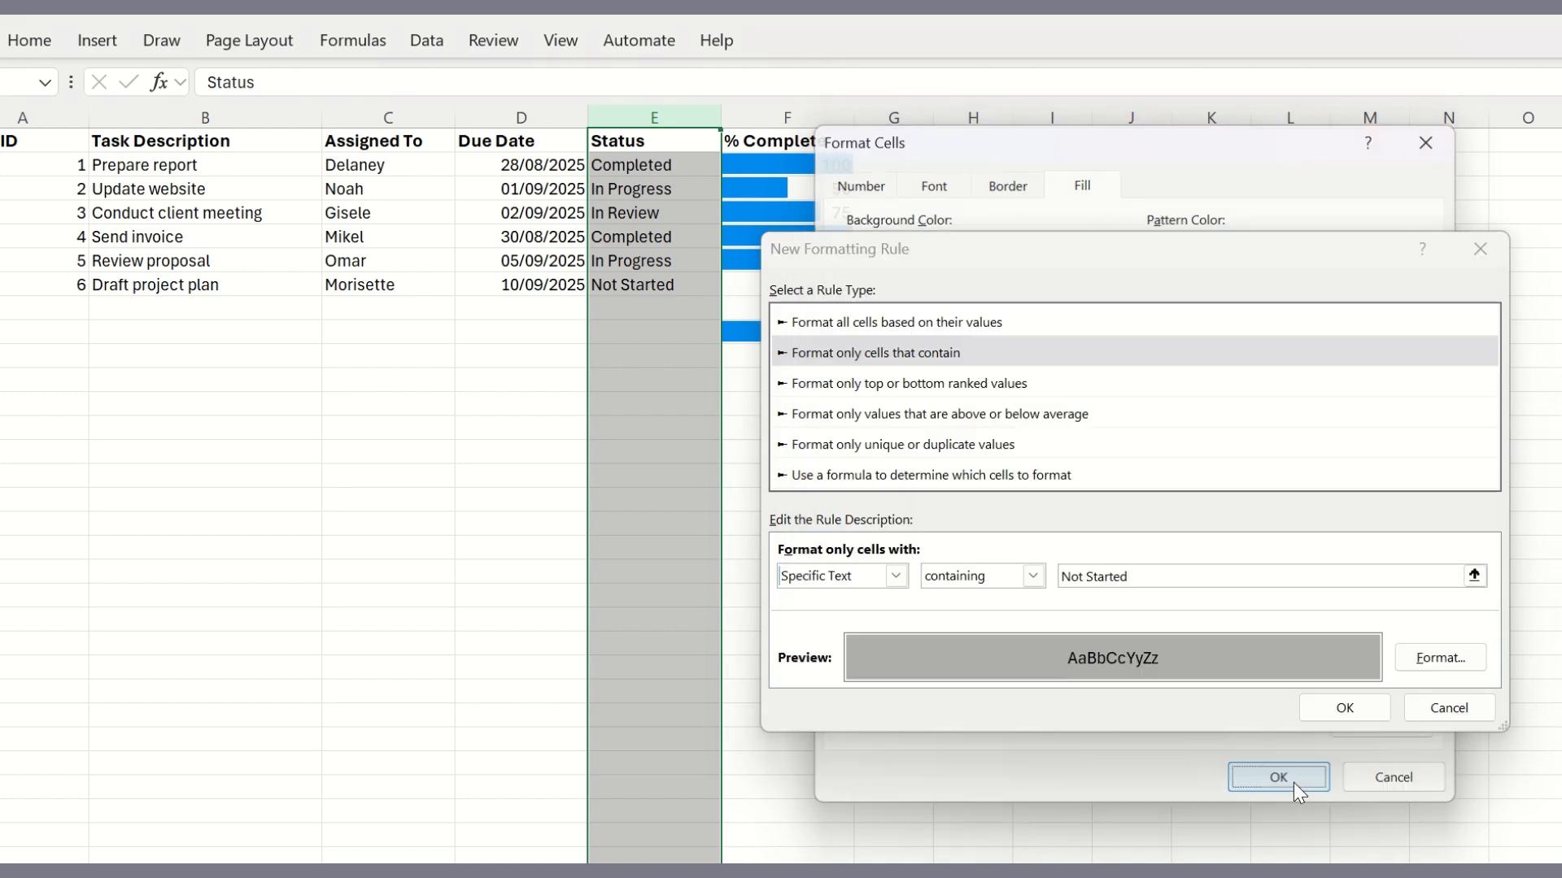
pyautogui.click(1354, 709)
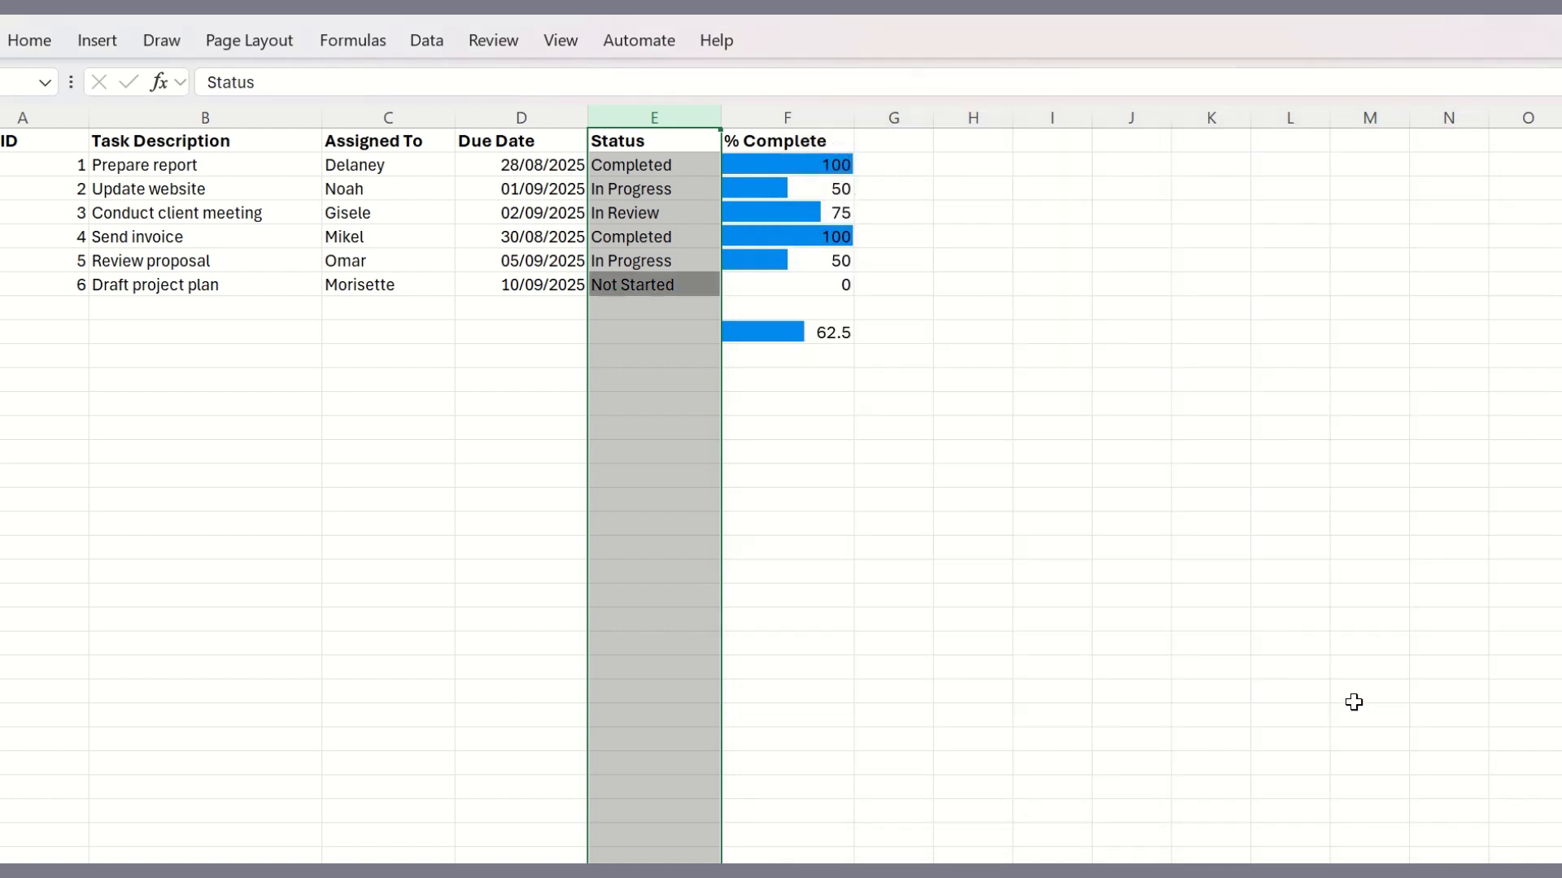
pyautogui.click(1151, 429)
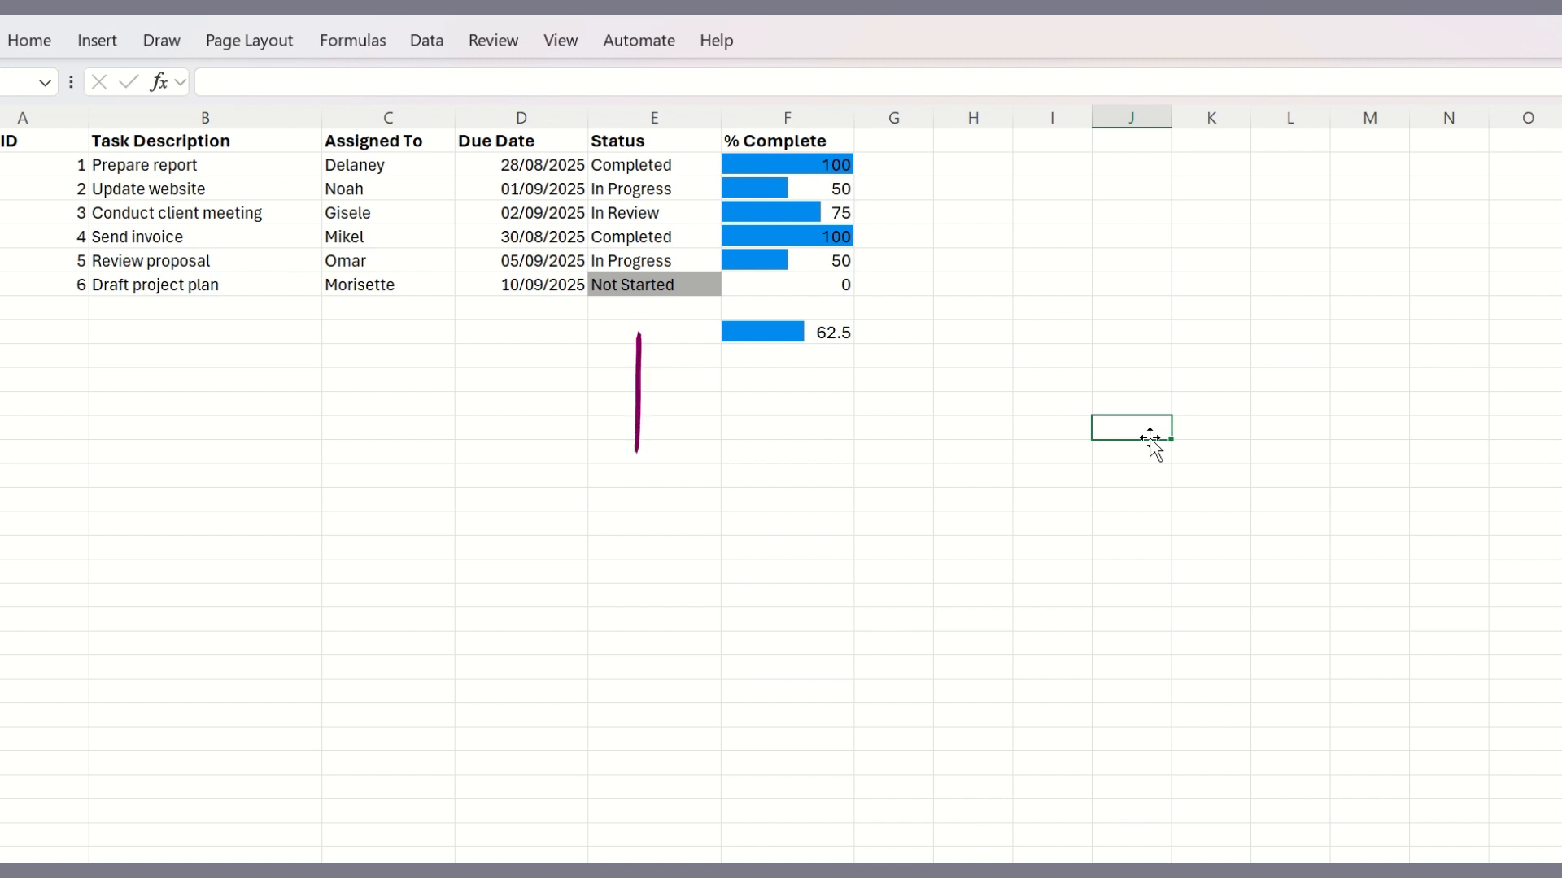
# Add a second conditional formatting rule on the Status column for cells with specific text containing In Progress
pyautogui.click(654, 117)
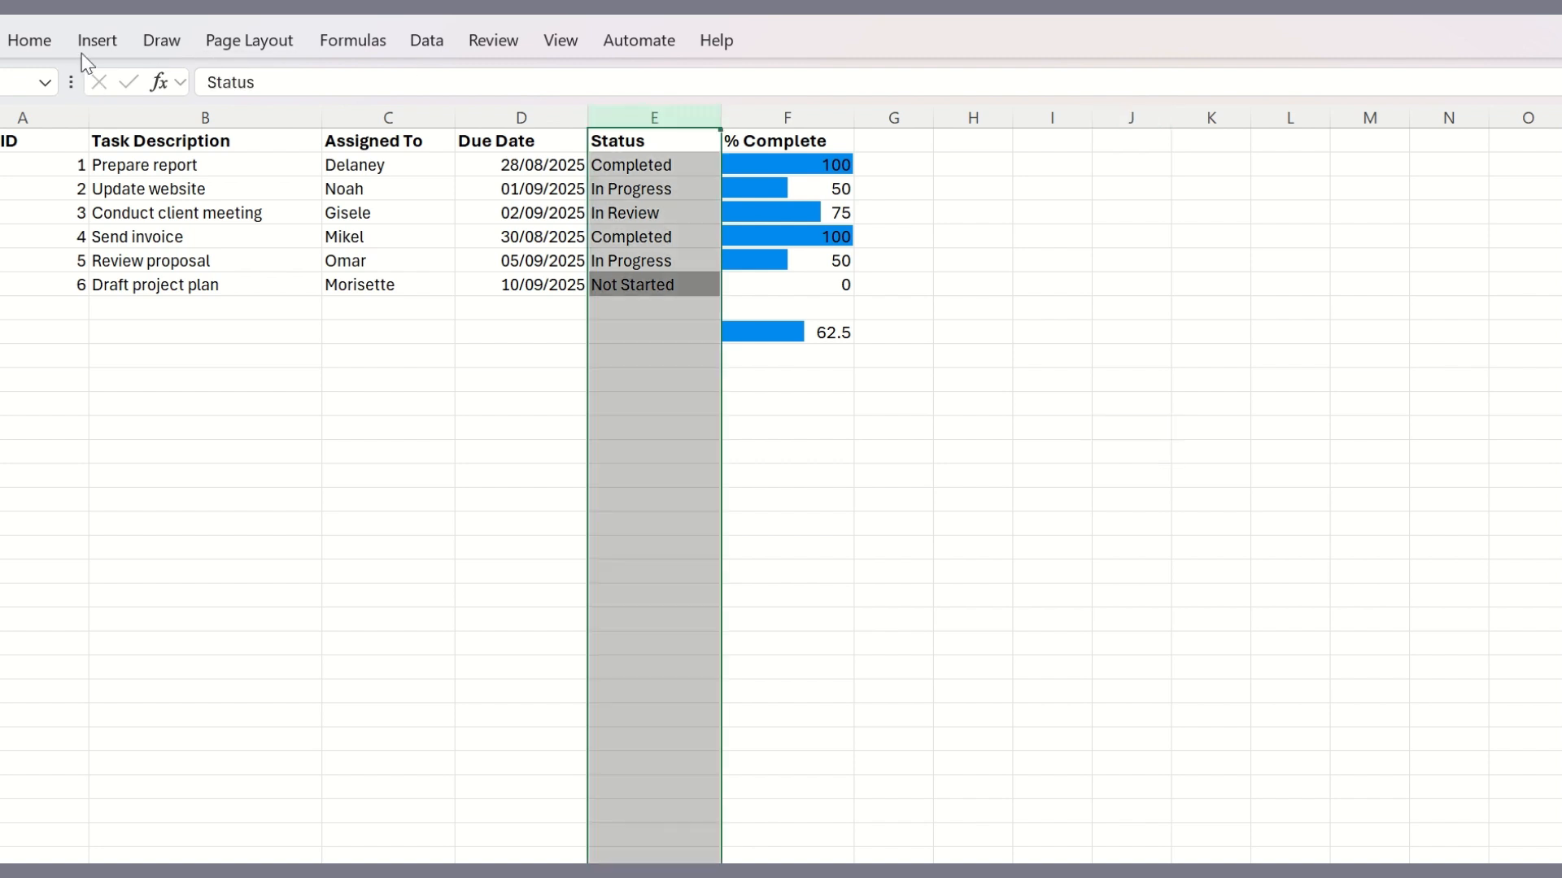
pyautogui.click(29, 40)
pyautogui.click(1025, 143)
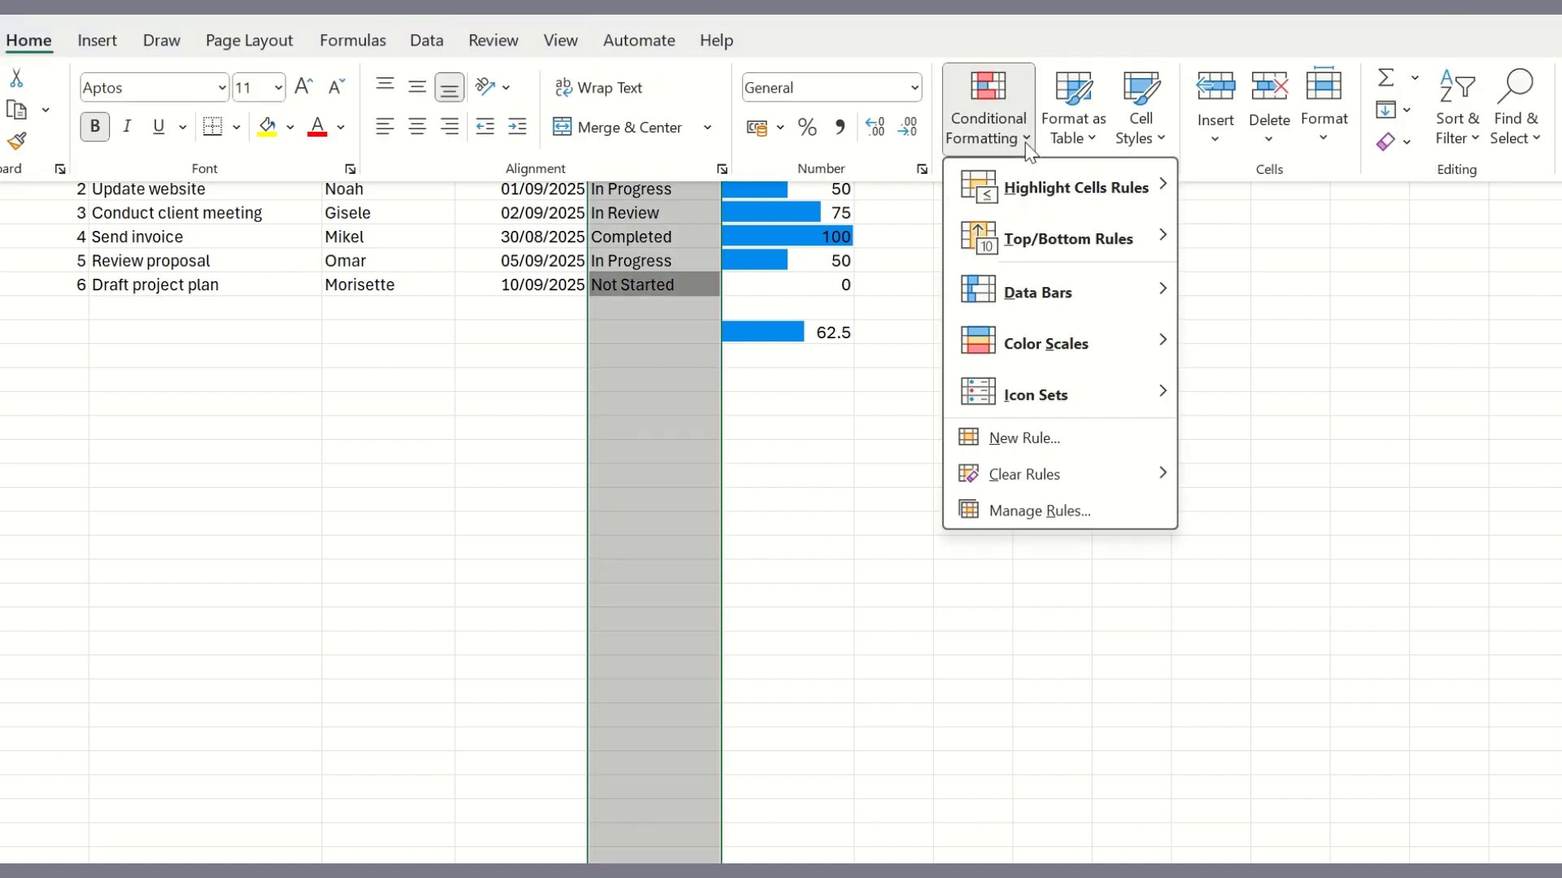
pyautogui.click(976, 443)
pyautogui.click(887, 332)
pyautogui.click(896, 551)
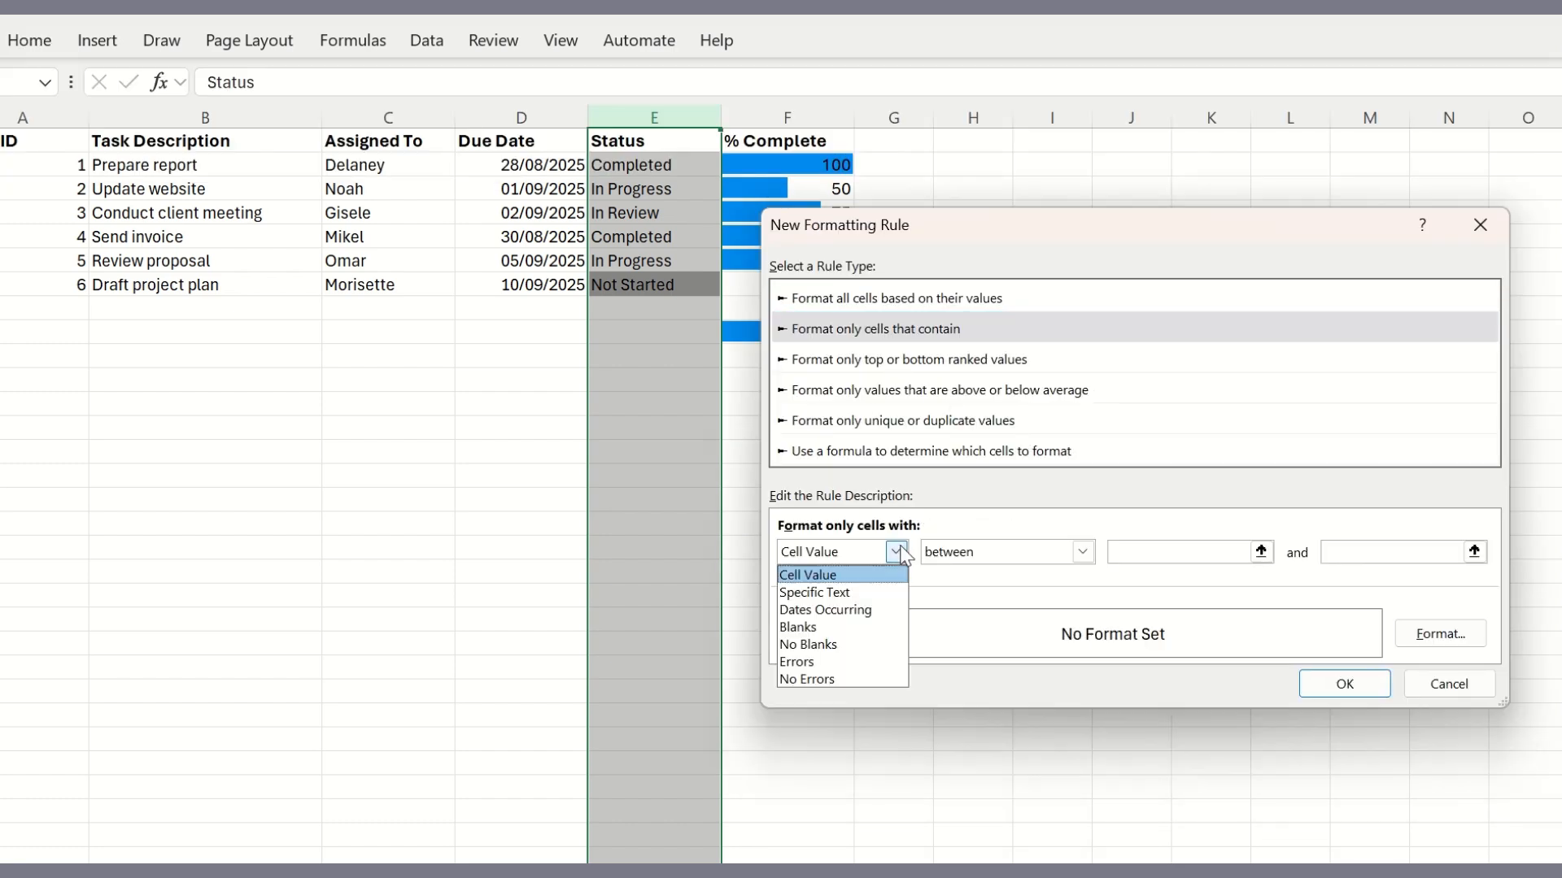
pyautogui.click(823, 593)
pyautogui.click(1153, 551)
pyautogui.write('In Progress')
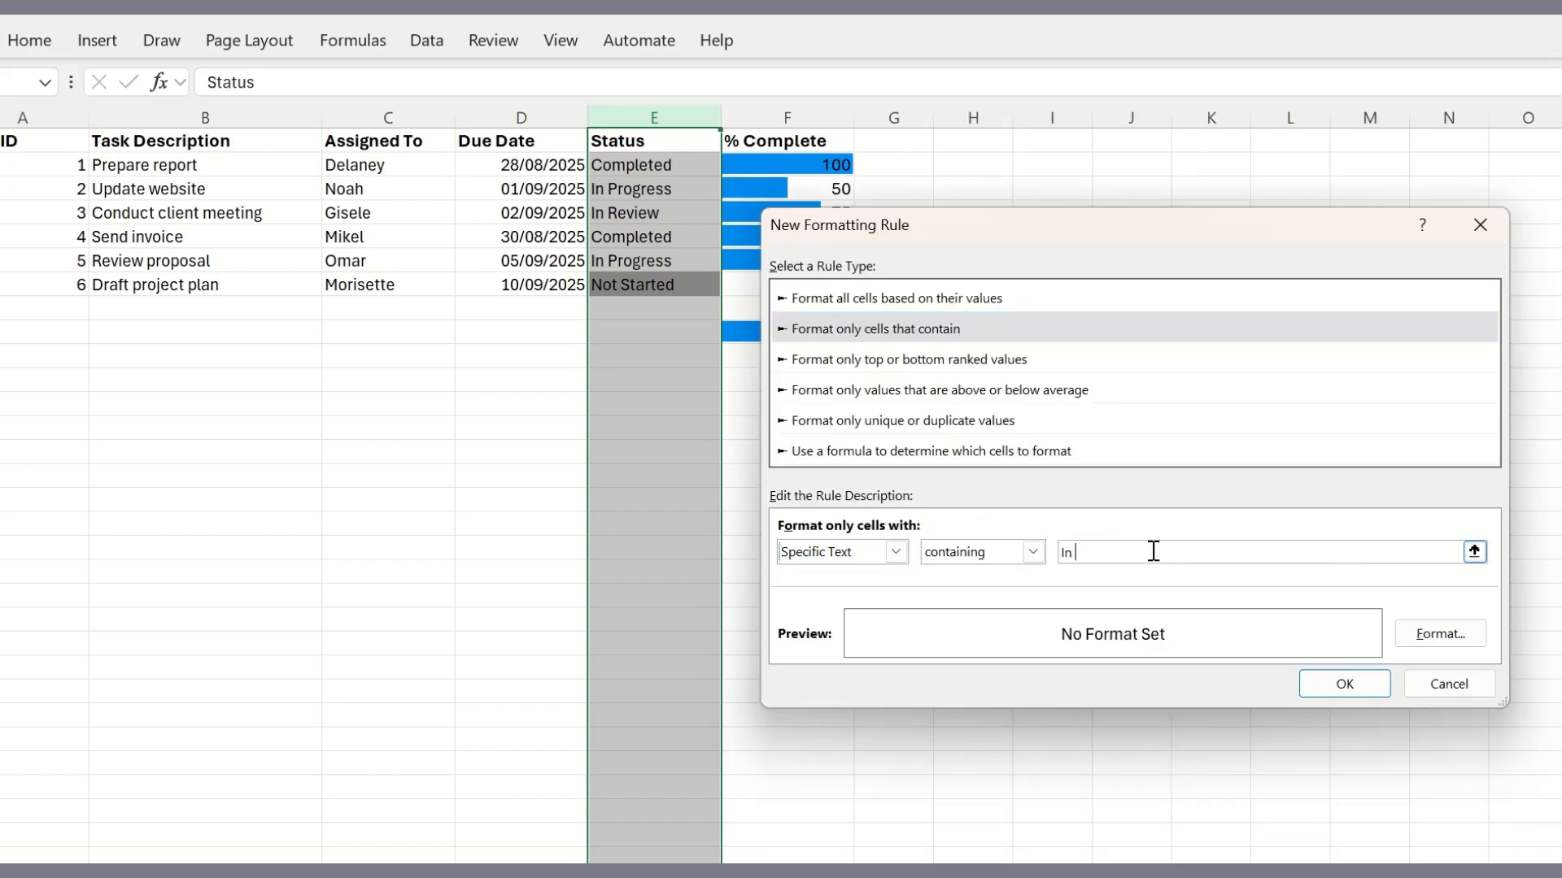
# Give the In Progress rule a medium blue fill and apply it to the Status column
pyautogui.click(1439, 634)
pyautogui.click(935, 319)
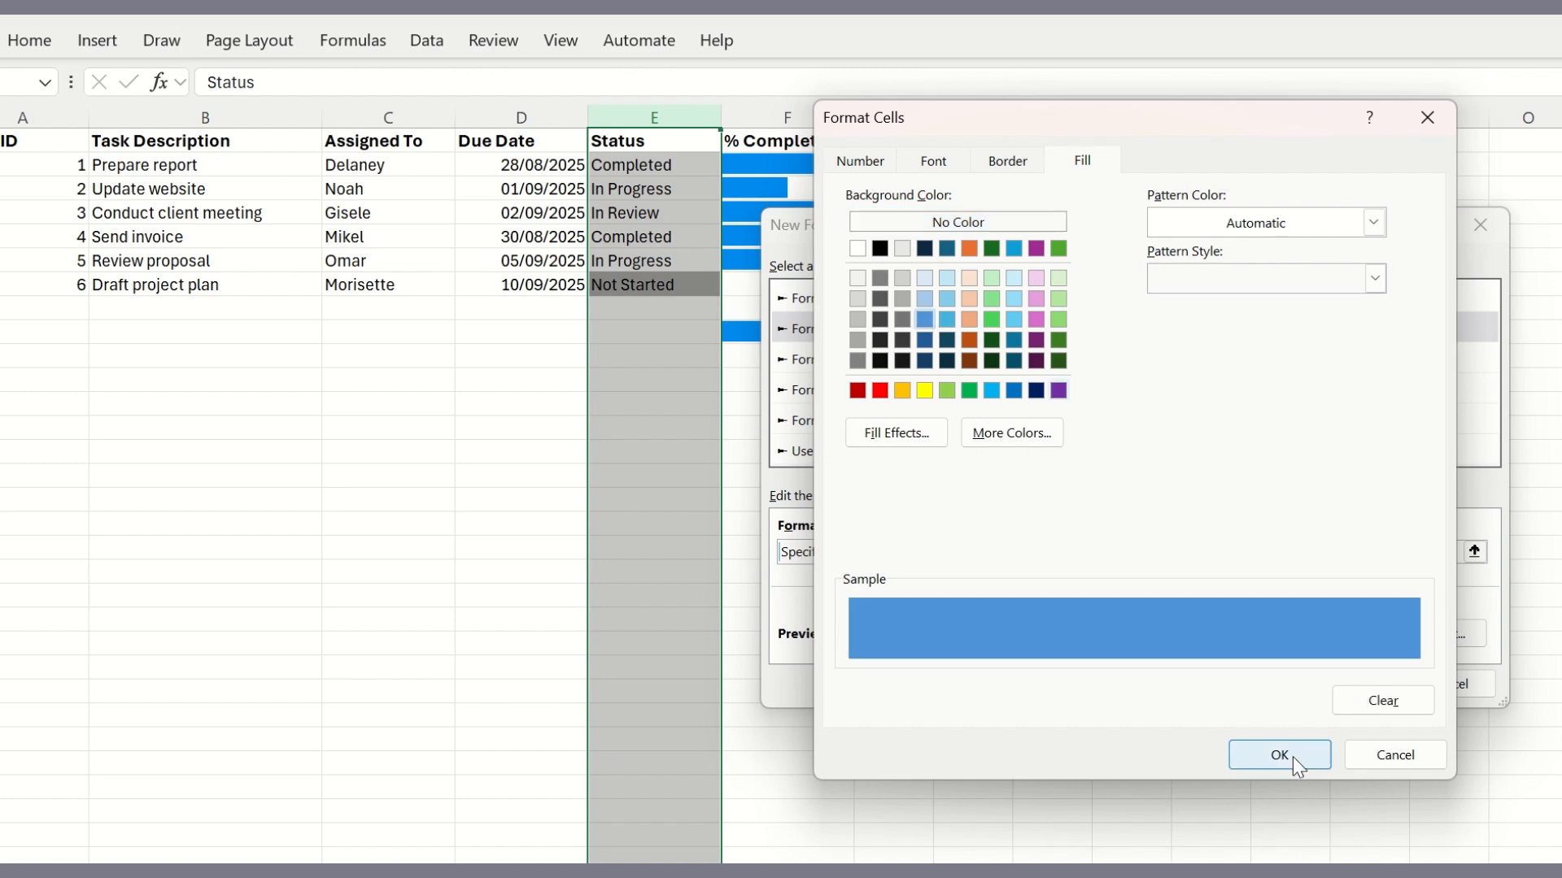
pyautogui.click(1291, 756)
pyautogui.click(1367, 683)
# Add a conditional formatting rule on the Status column for cells with specific text containing In Review
pyautogui.click(32, 42)
pyautogui.click(968, 155)
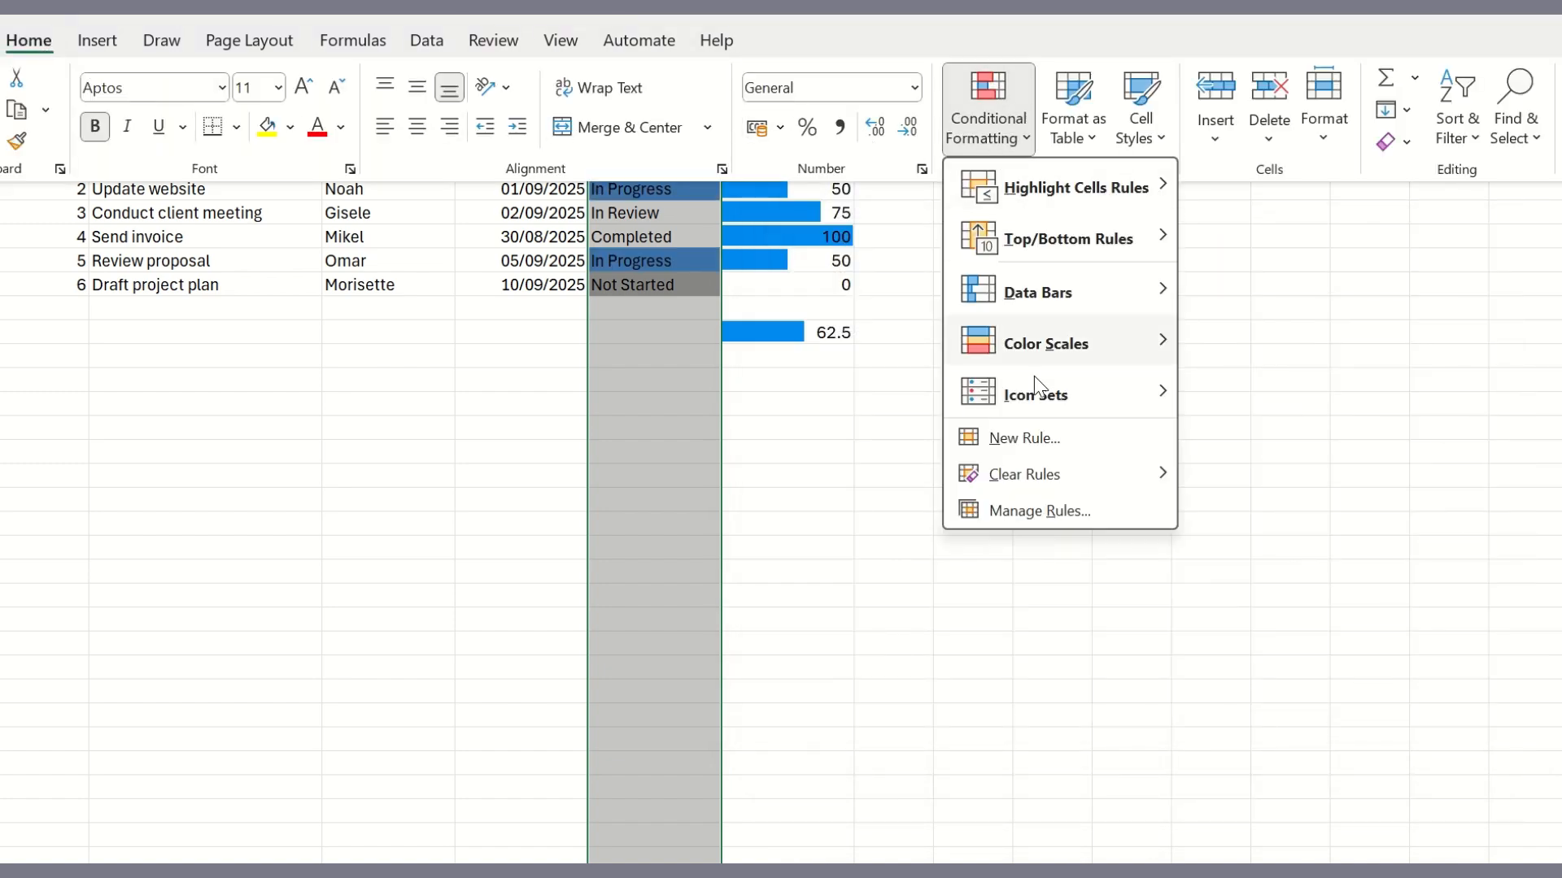
pyautogui.click(1026, 436)
pyautogui.click(860, 304)
pyautogui.click(895, 528)
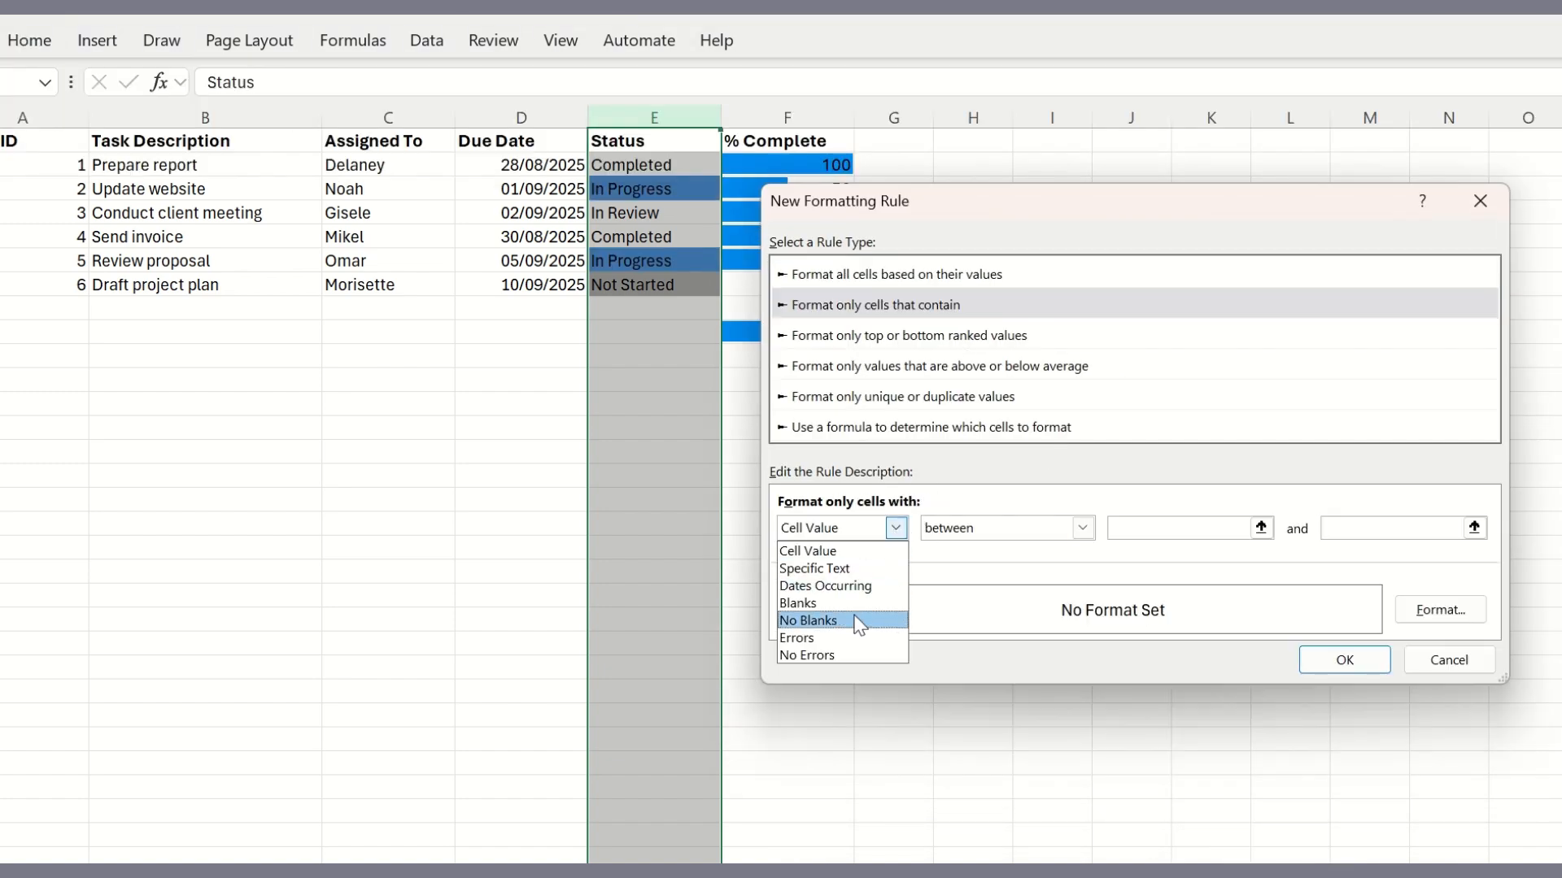
pyautogui.click(886, 563)
pyautogui.click(1162, 529)
pyautogui.write('In Review')
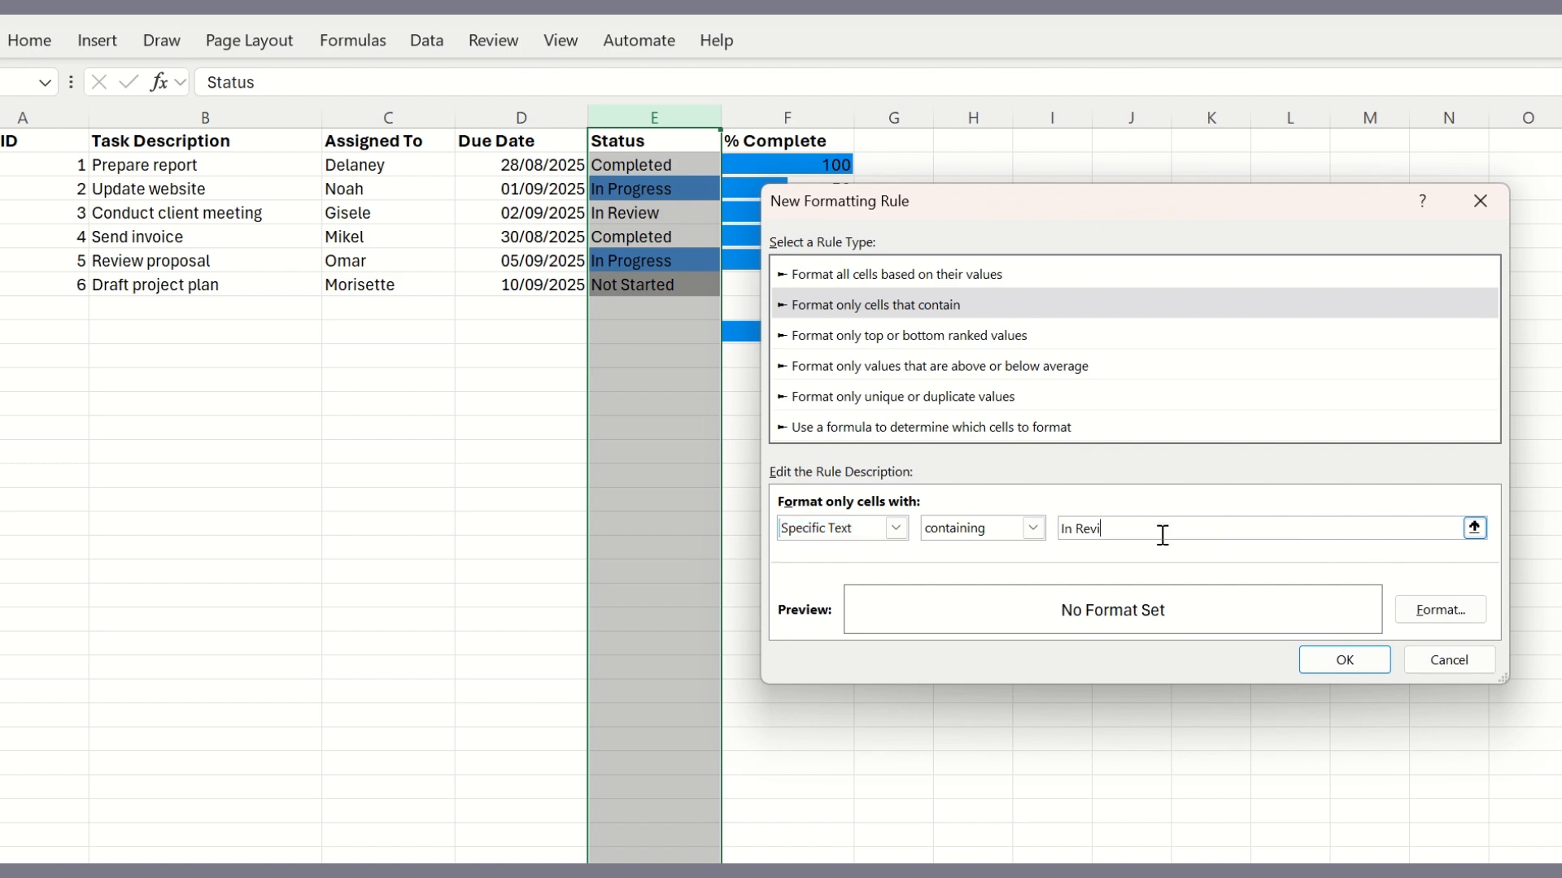
# Give the In Review rule an orange-yellow fill and apply it to the Status column
pyautogui.click(1456, 612)
pyautogui.click(902, 367)
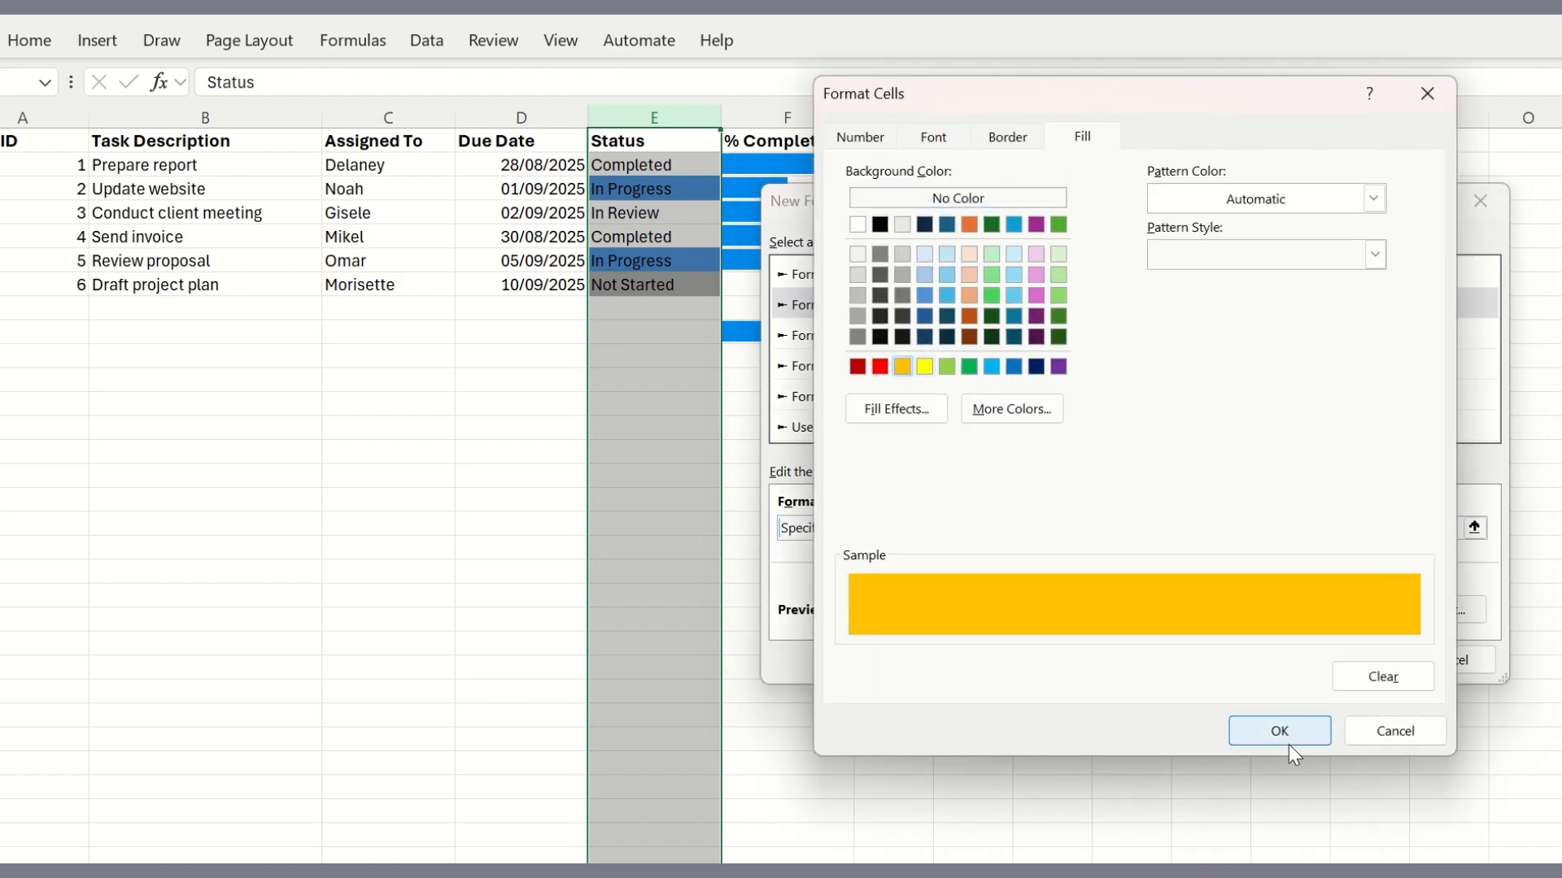
pyautogui.click(1279, 731)
pyautogui.click(1338, 659)
# Add a conditional formatting rule on the Status column for cells with specific text containing Completed
pyautogui.click(34, 47)
pyautogui.click(986, 102)
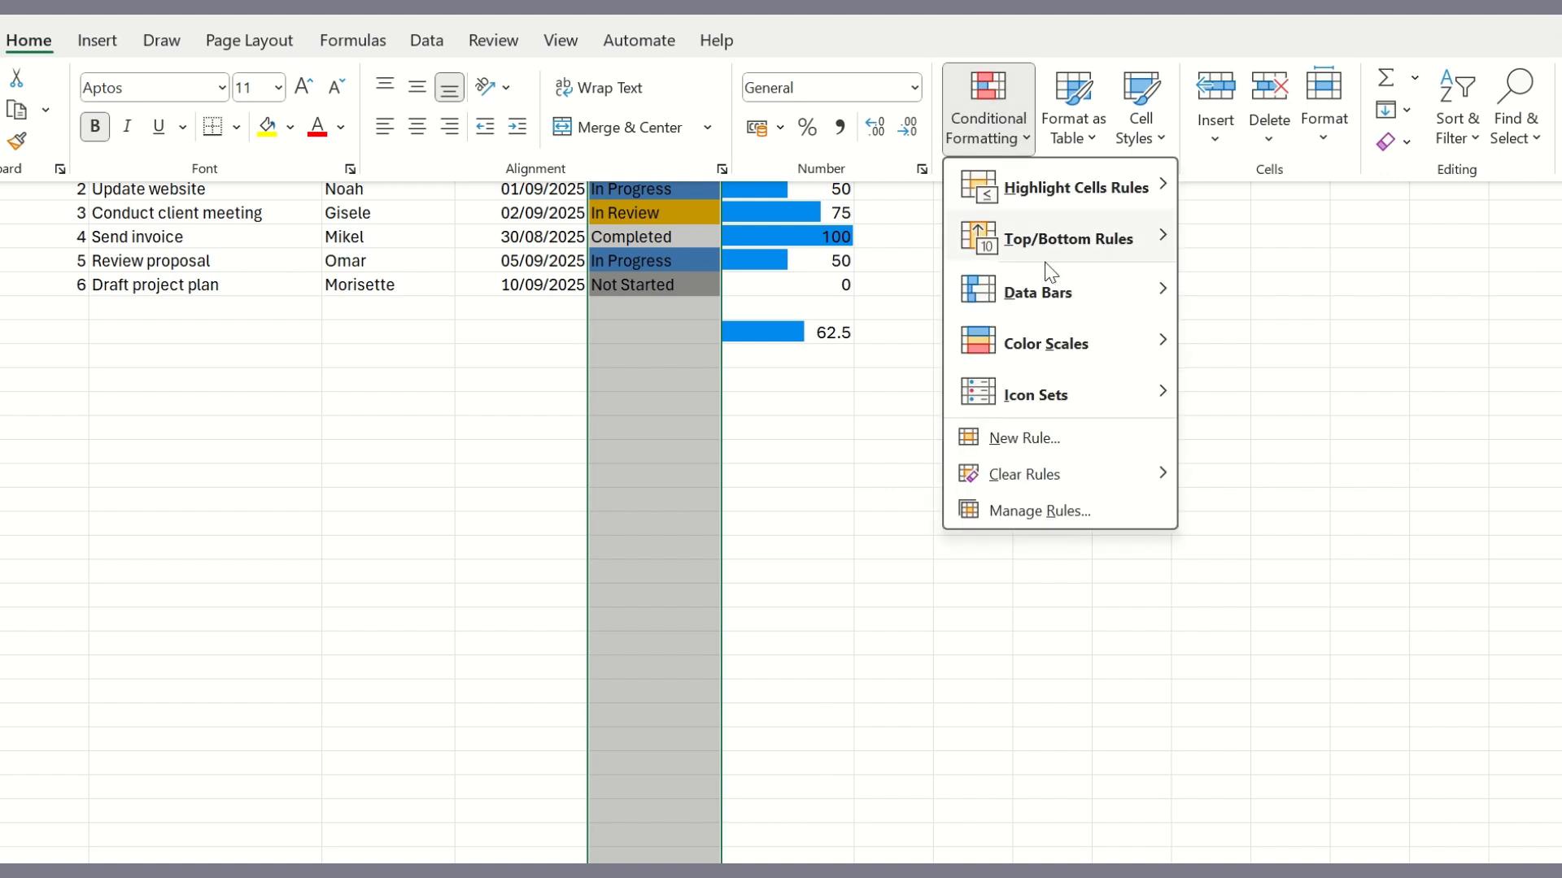
pyautogui.click(1049, 436)
pyautogui.click(874, 280)
pyautogui.click(895, 504)
pyautogui.click(833, 545)
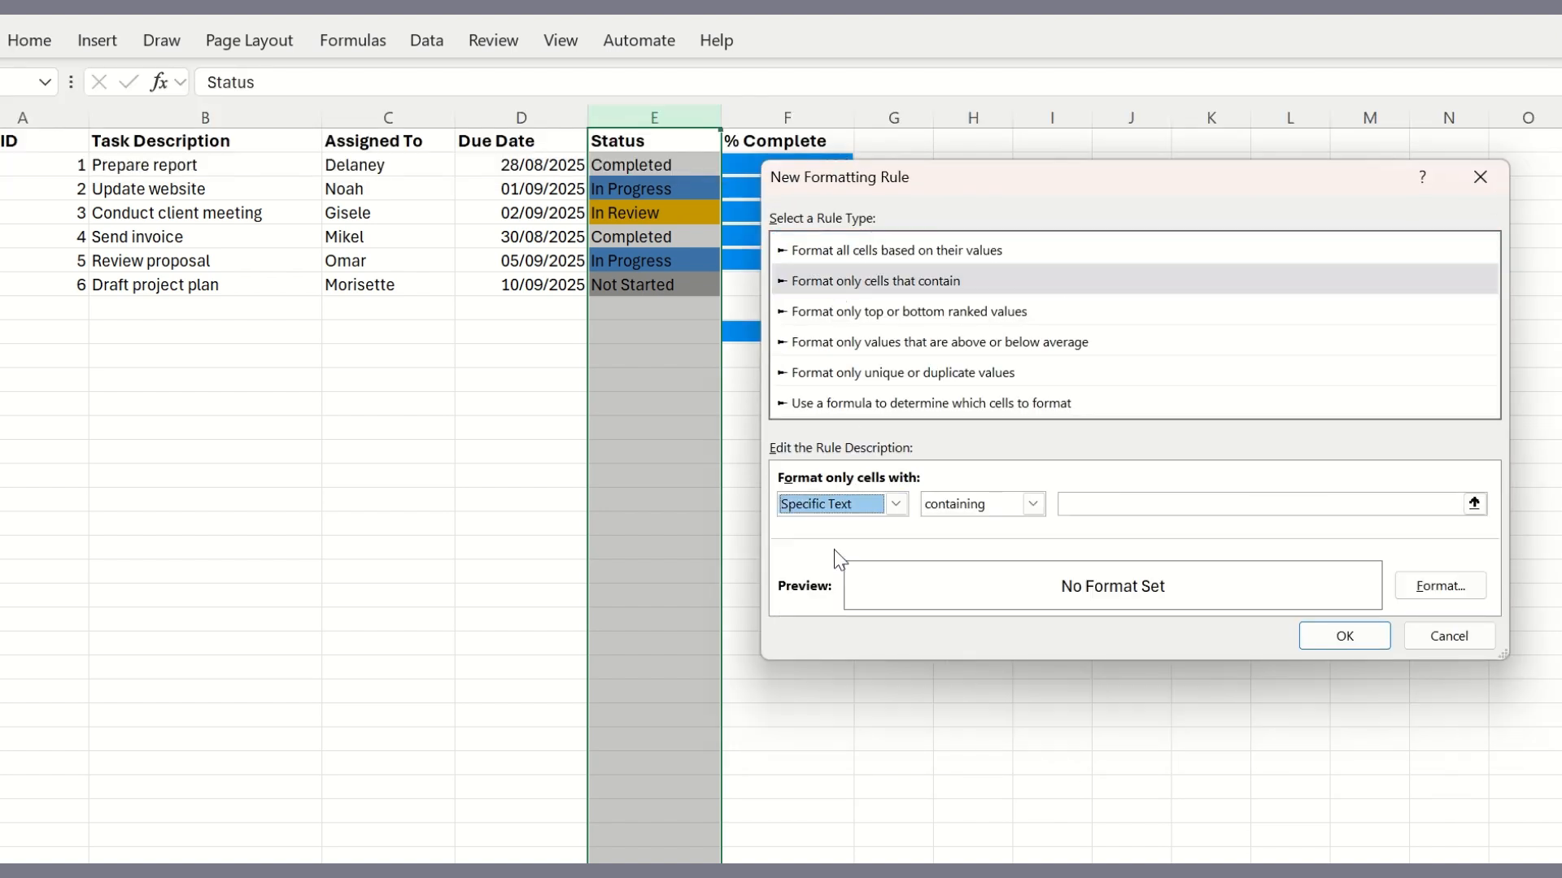
pyautogui.click(1119, 504)
pyautogui.write('Completed')
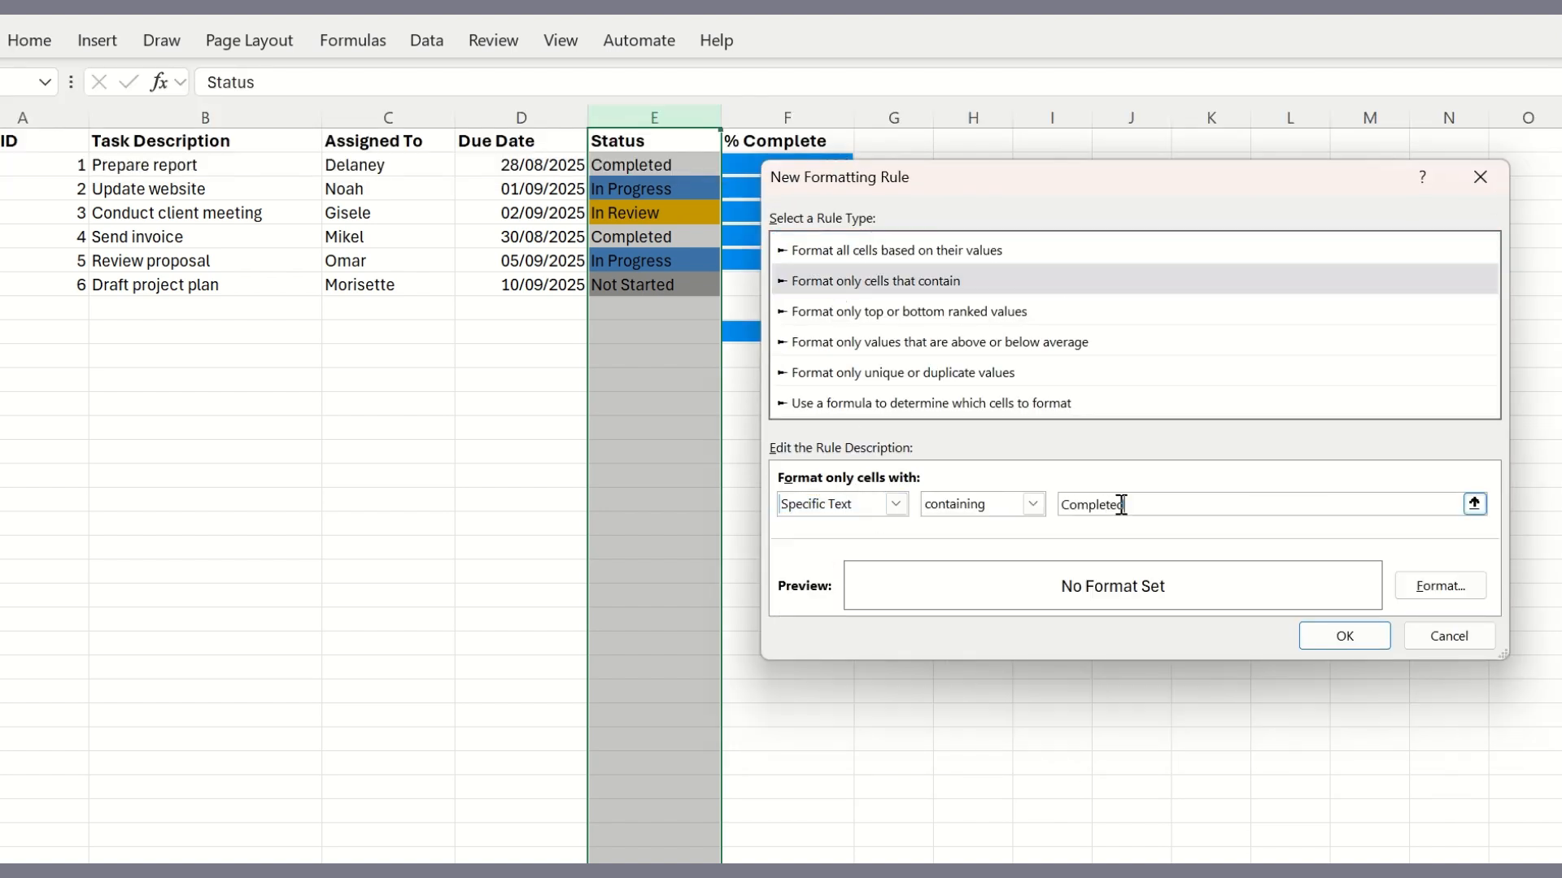
# Give the Completed rule a green fill and apply it to the Status column
pyautogui.click(1441, 589)
pyautogui.click(969, 342)
pyautogui.click(1256, 705)
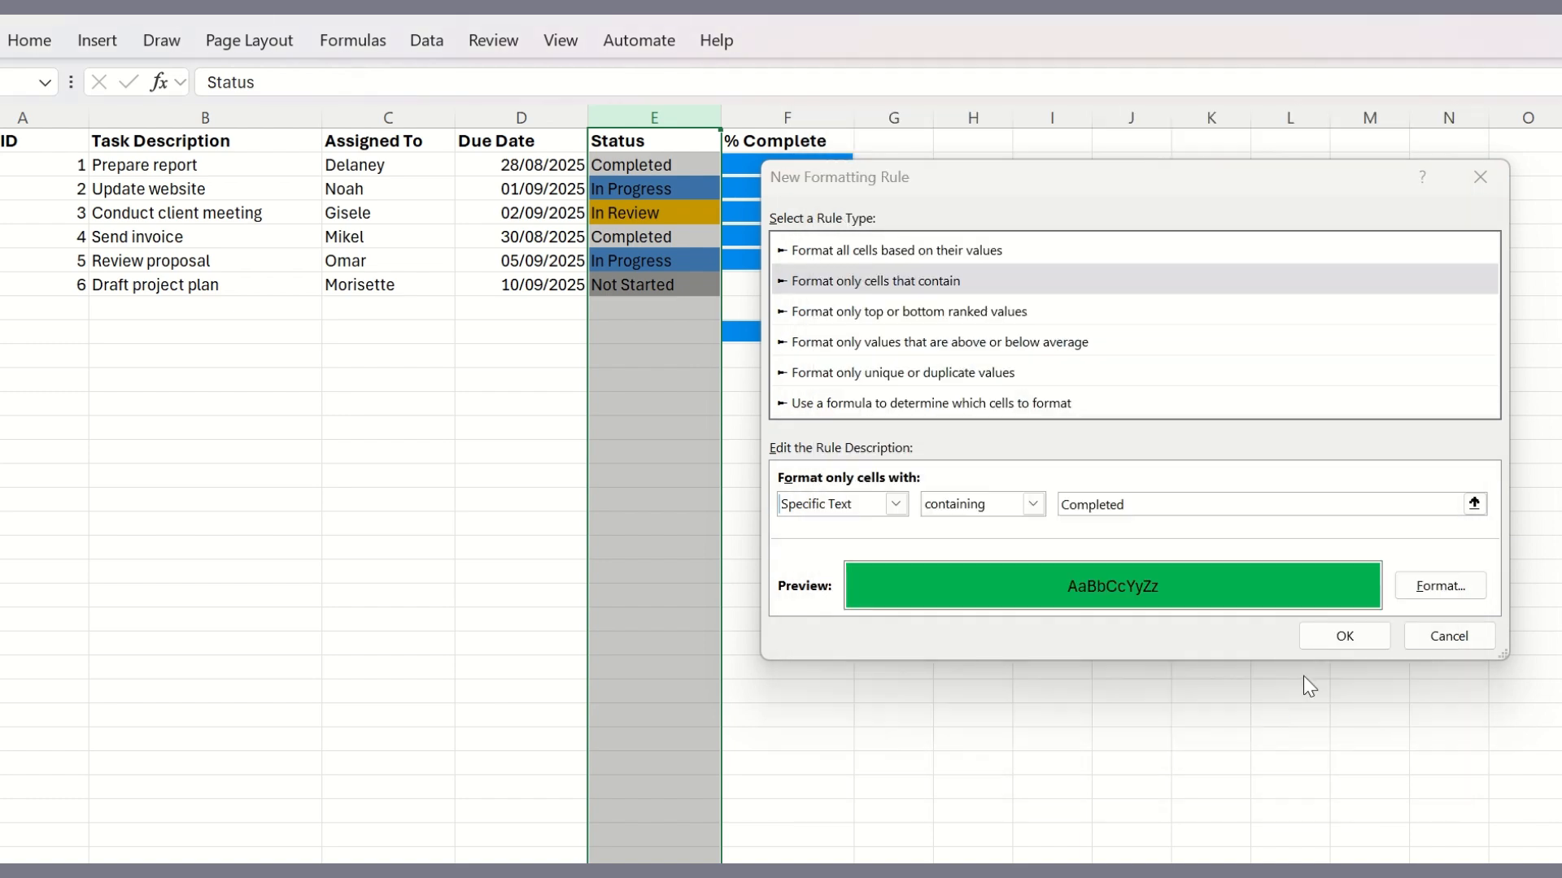
pyautogui.click(1338, 634)
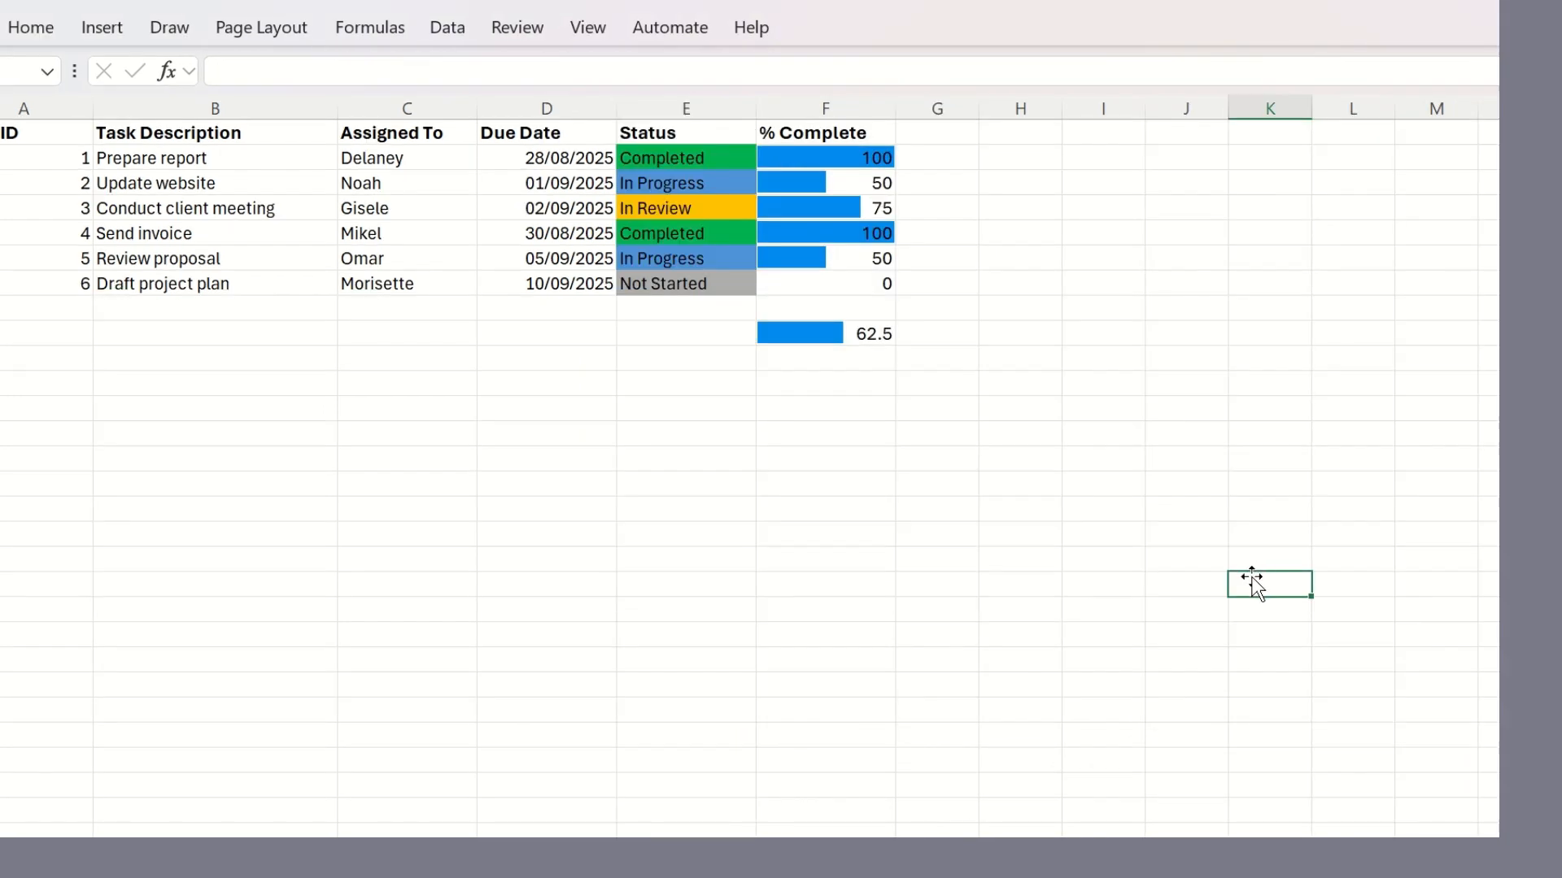